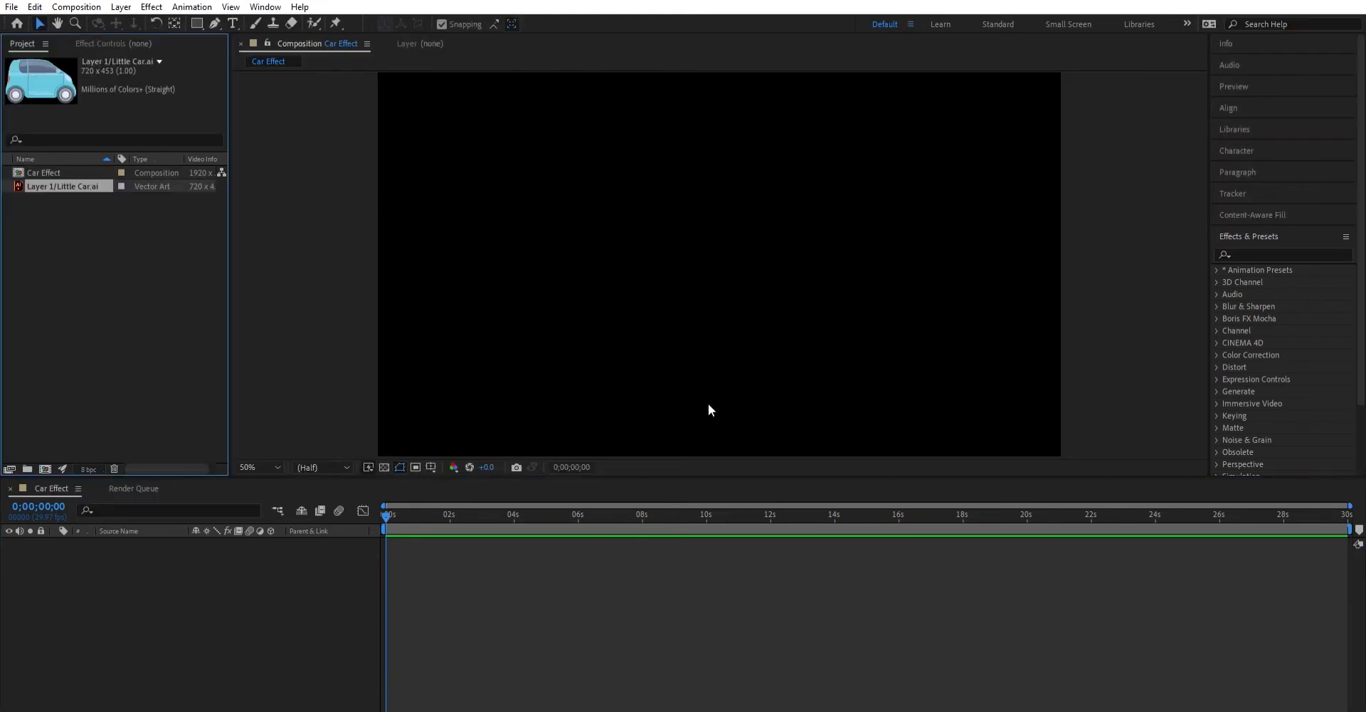
# Add Layer 1/Little Car.ai to the Car Effect composition and apply the CC Slant effect to it
pyautogui.moveTo(95, 186); pyautogui.dragTo(411, 543)
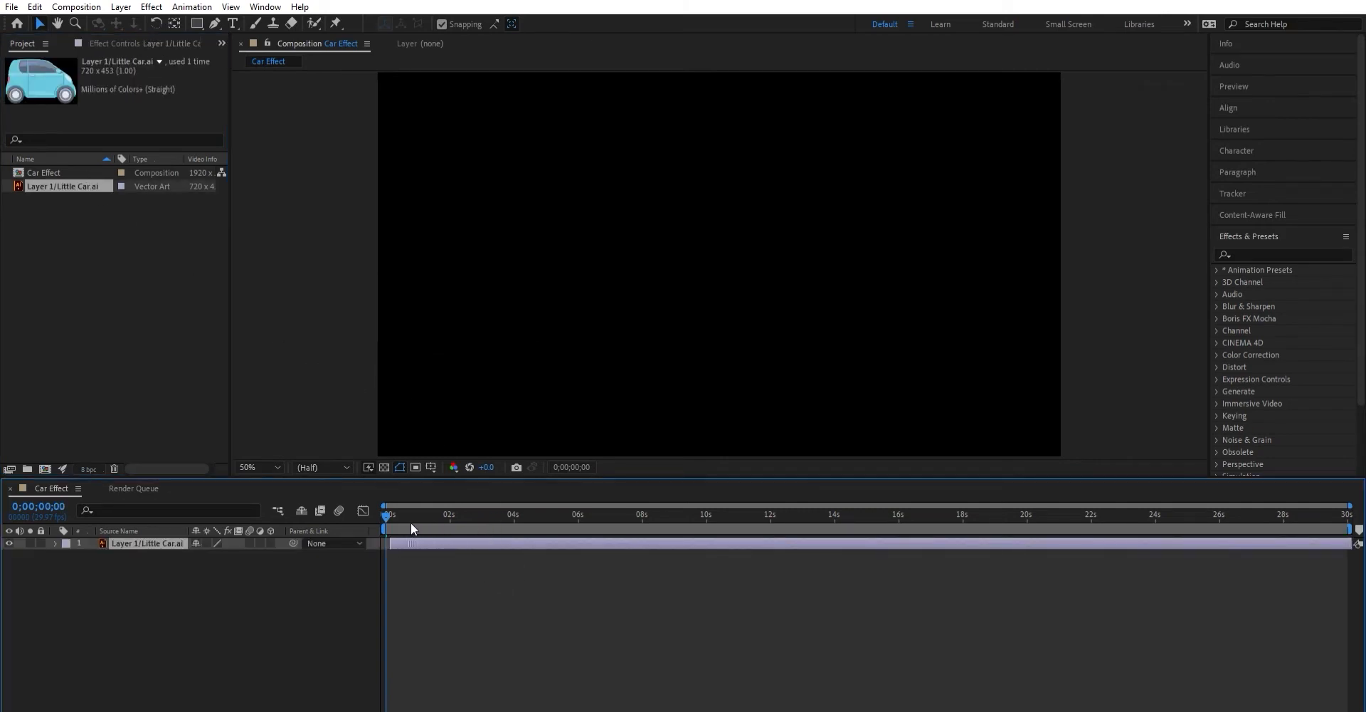
pyautogui.click(1253, 255)
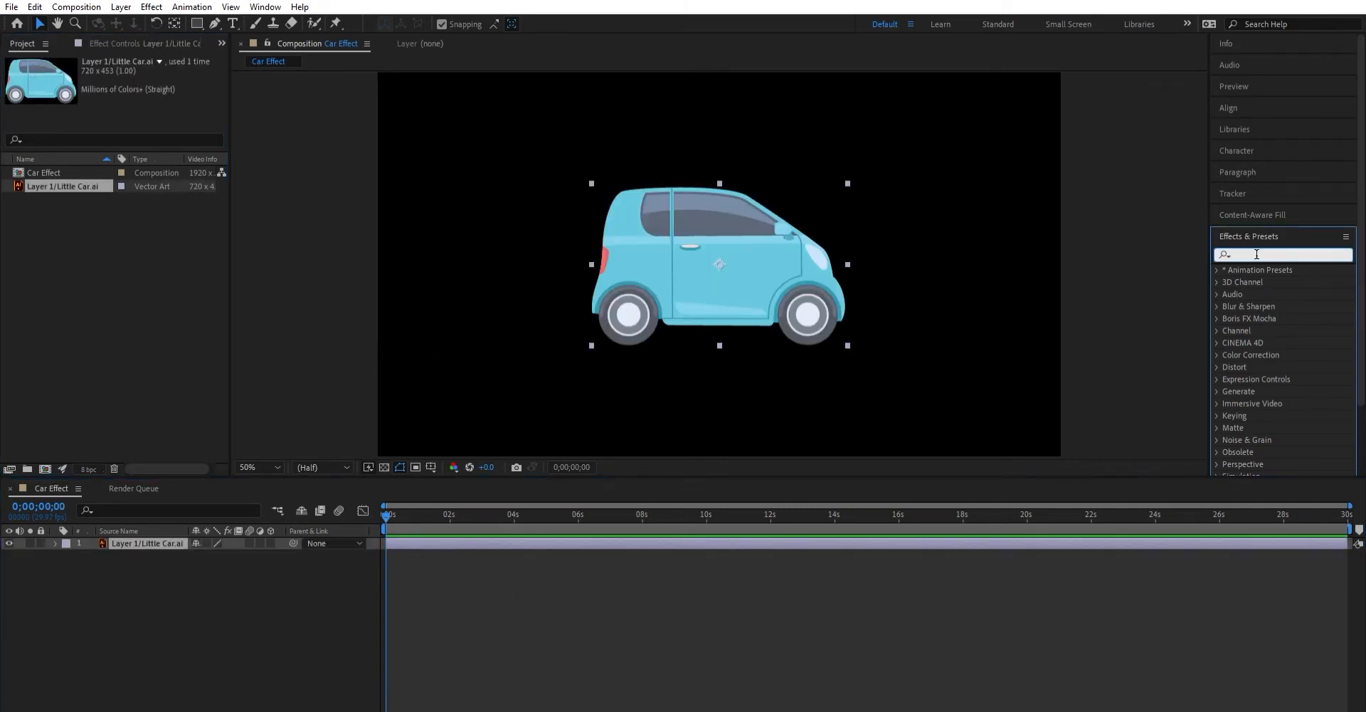
pyautogui.write('slant')
pyautogui.moveTo(1264, 282); pyautogui.dragTo(474, 528)
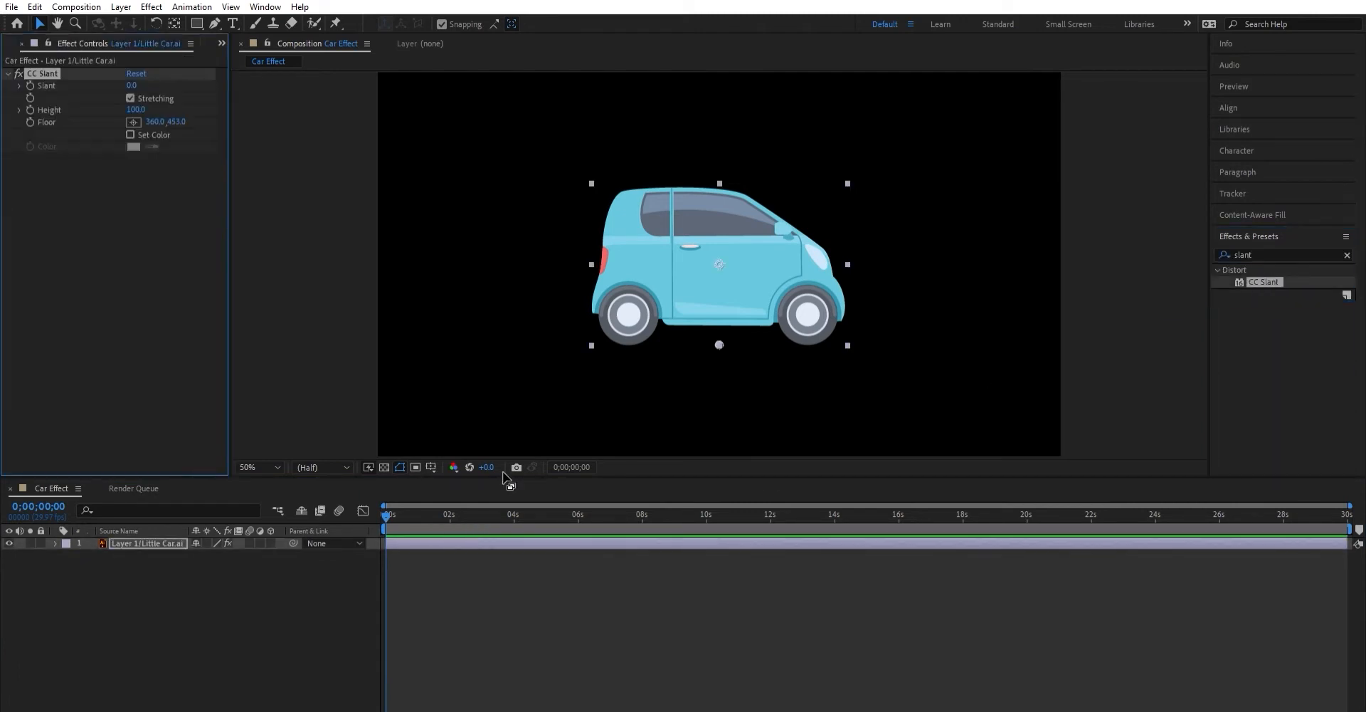
pyautogui.moveTo(136, 83)
pyautogui.mouseDown()
pyautogui.moveTo(171, 84)
pyautogui.moveTo(148, 87)
pyautogui.mouseUp()
pyautogui.click(518, 601)
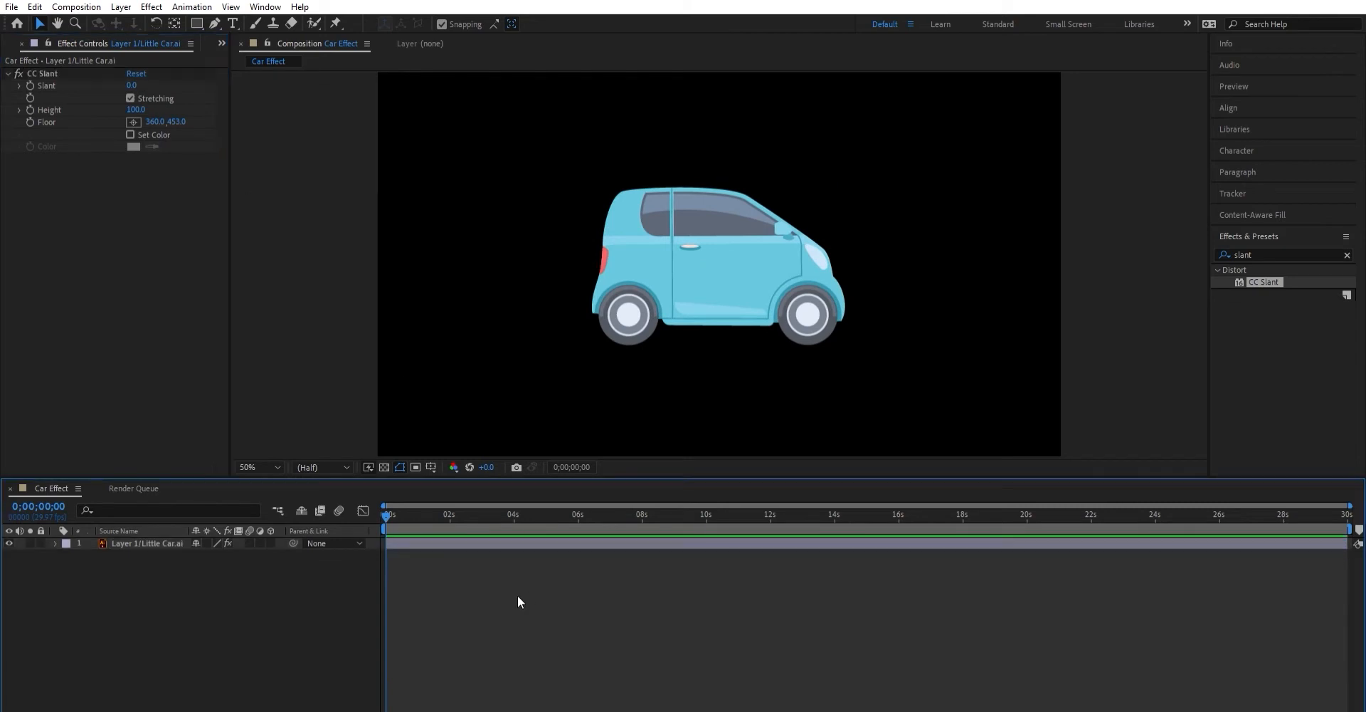
# Draw a tall narrow red rectangle as a wall and place it well ahead of the car's front
pyautogui.click(196, 24)
pyautogui.moveTo(852, 117); pyautogui.dragTo(912, 344)
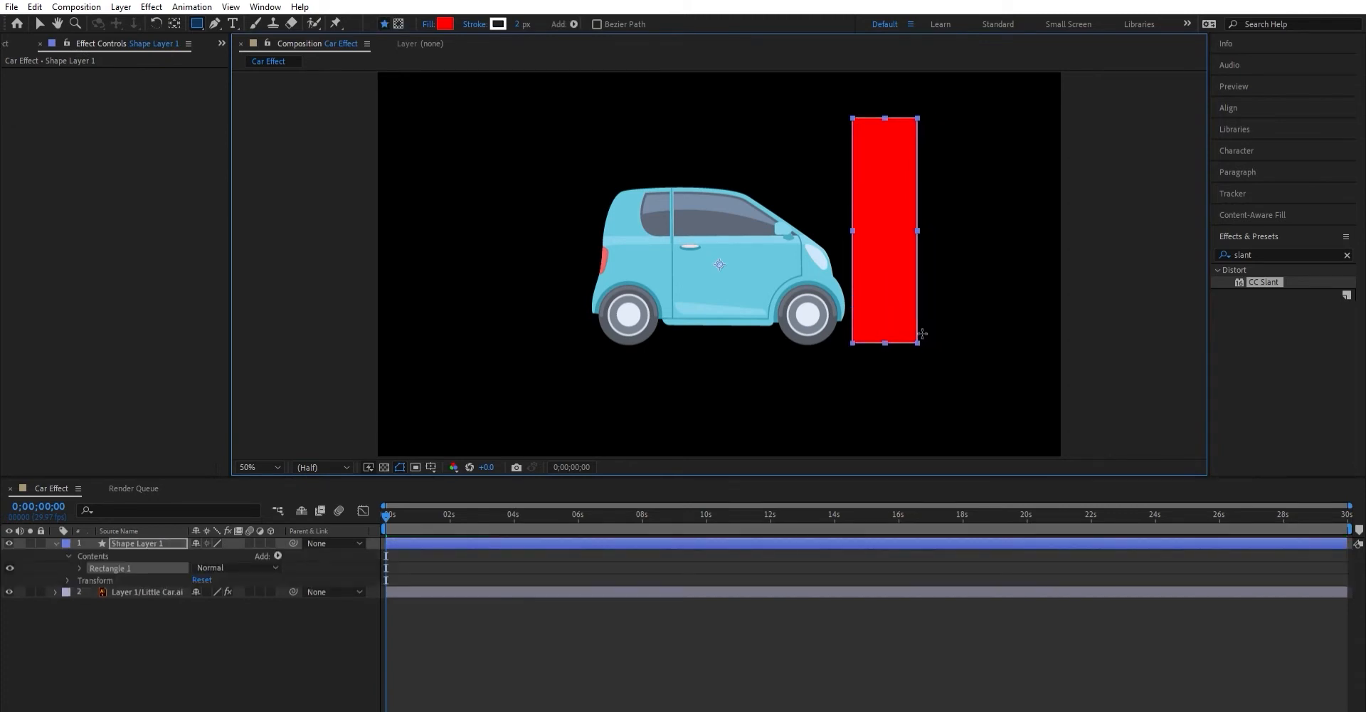
pyautogui.press('v')
pyautogui.moveTo(885, 252); pyautogui.dragTo(985, 254)
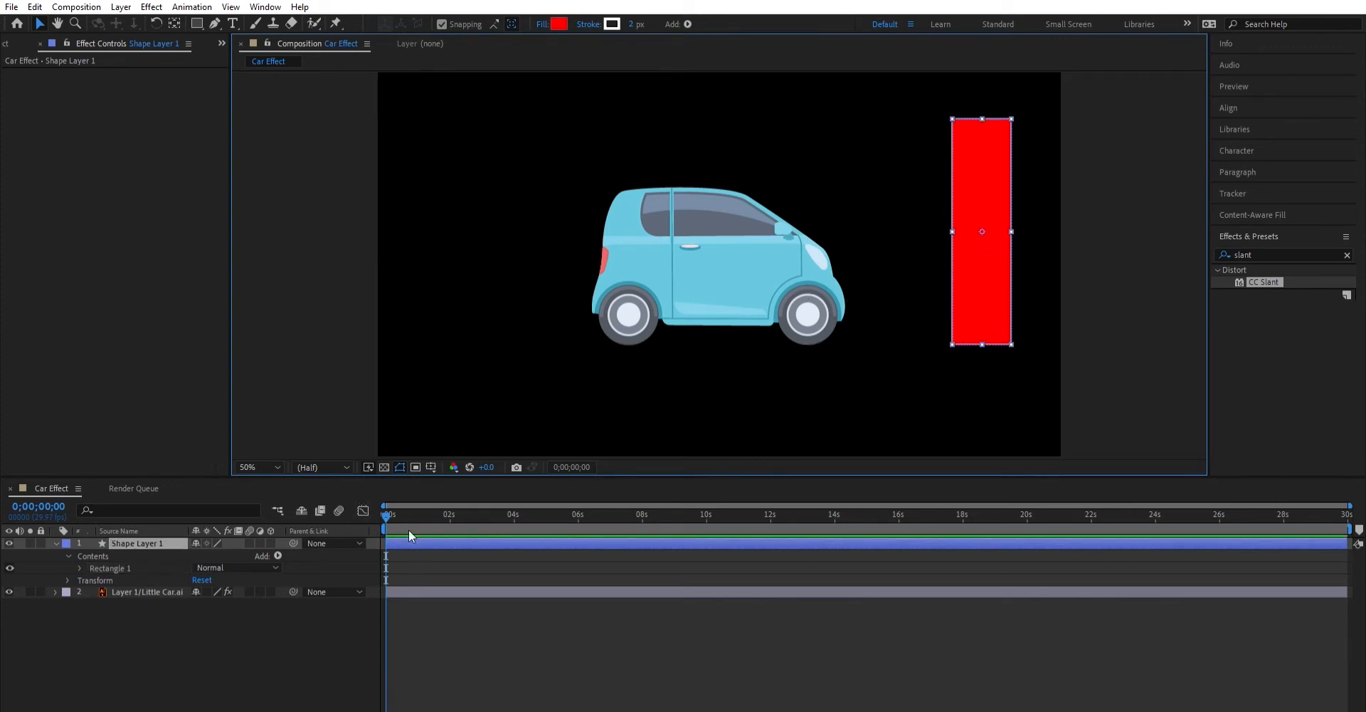
# Try out the car's CC Slant settings for slant, height and floor, and undo the changes
pyautogui.click(404, 576)
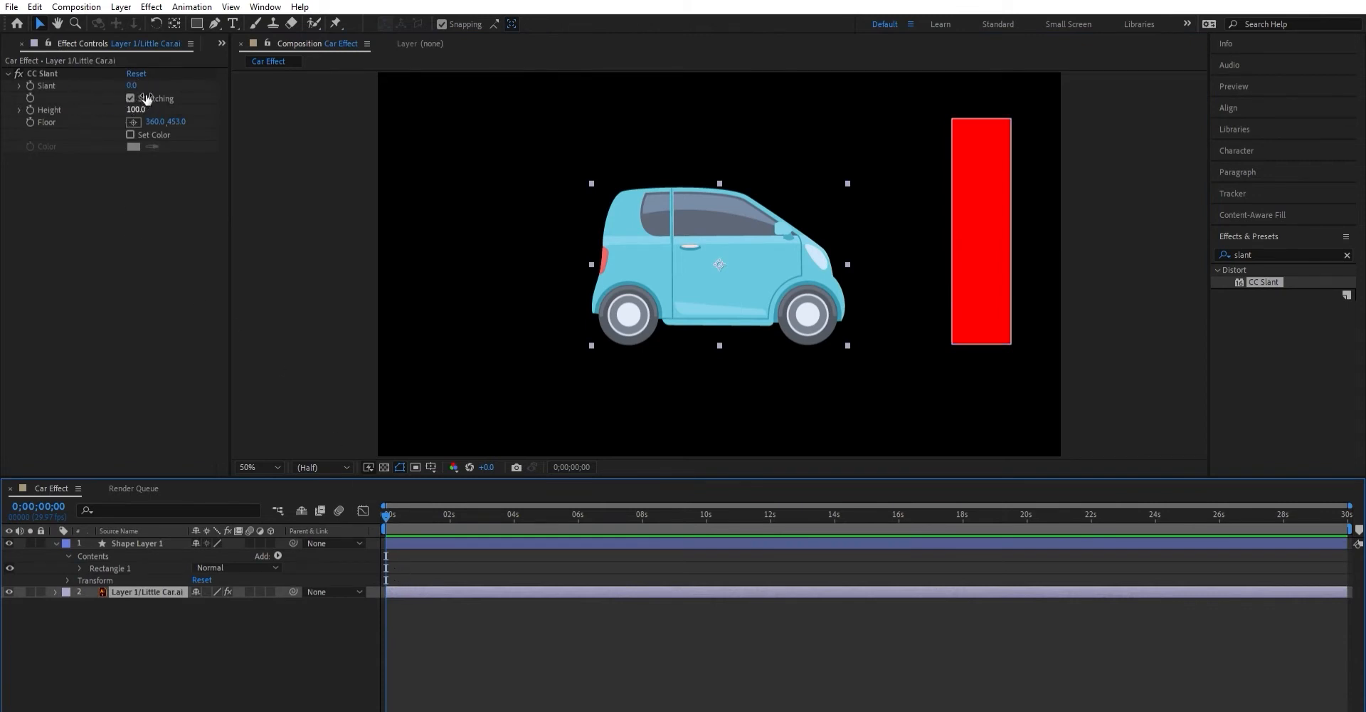
pyautogui.moveTo(142, 101); pyautogui.dragTo(78, 94)
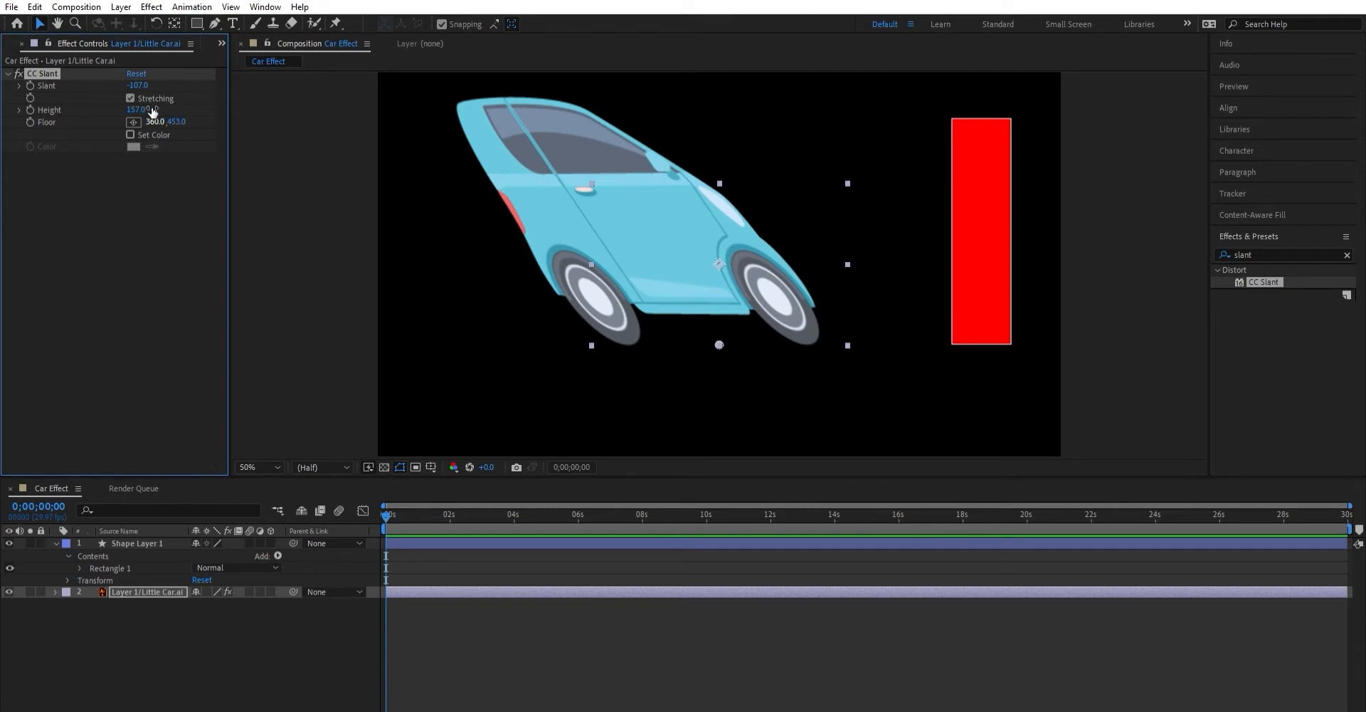
pyautogui.moveTo(177, 121); pyautogui.dragTo(250, 183)
pyautogui.hotkey('ctrl', 'z')
pyautogui.hotkey('ctrl', 'z')
pyautogui.hotkey('ctrl', 'z')
pyautogui.hotkey('ctrl', 'z')
# Keyframe the car's position from outside the frame at 0;00;00;00 to touching the wall at 0;00;02;21, and preview the motion
pyautogui.click(412, 573)
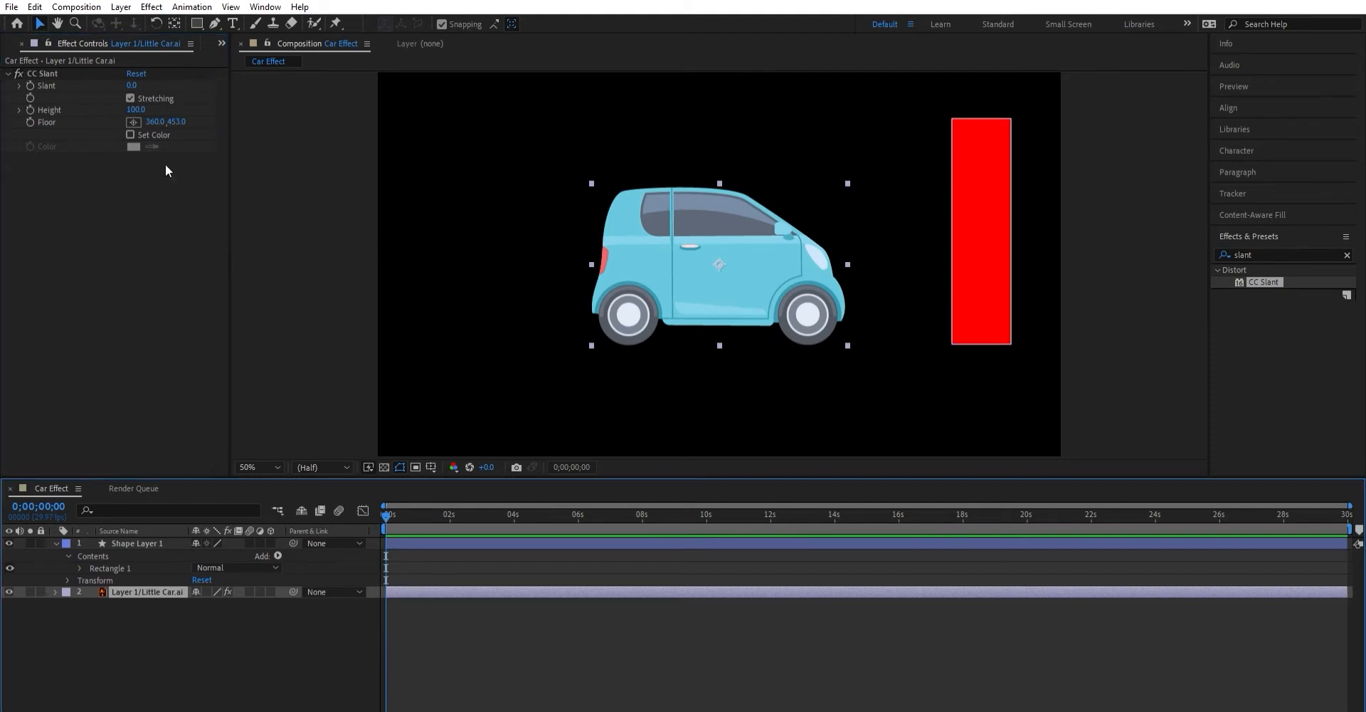
pyautogui.click(56, 591)
pyautogui.click(67, 604)
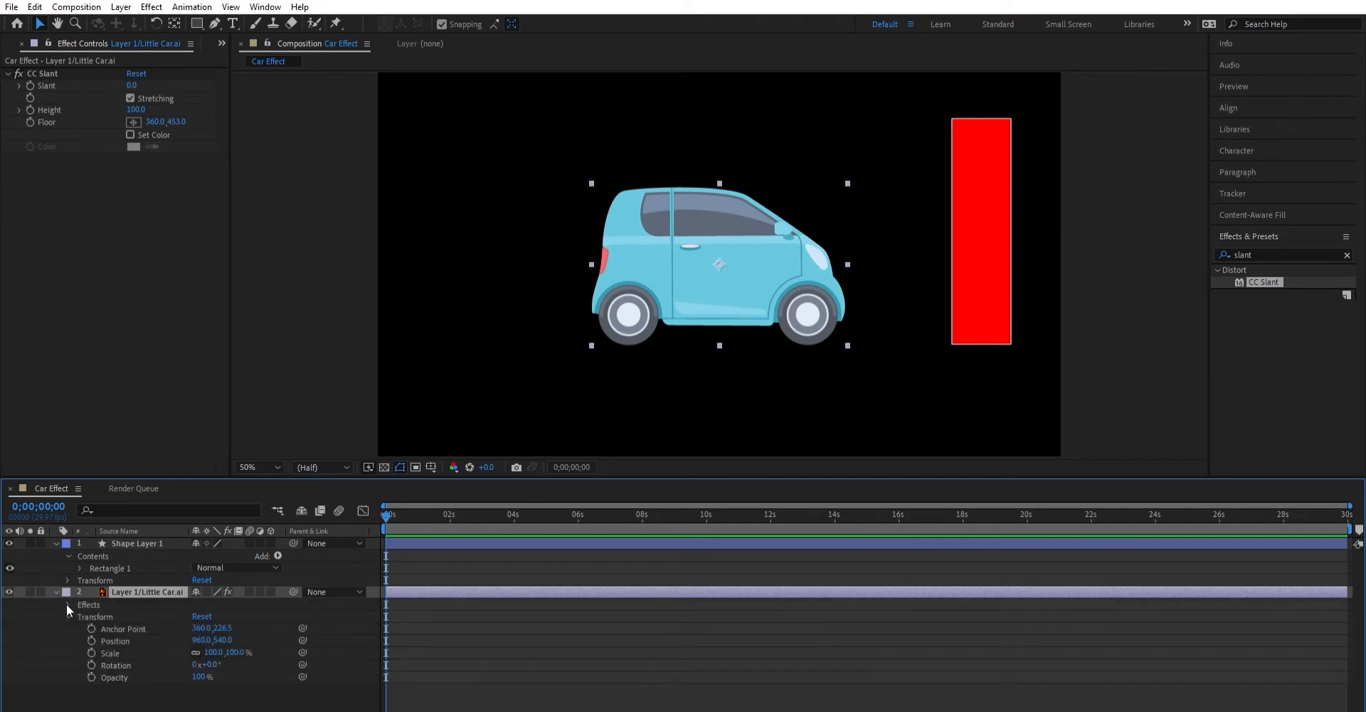
pyautogui.moveTo(202, 640); pyautogui.dragTo(100, 640)
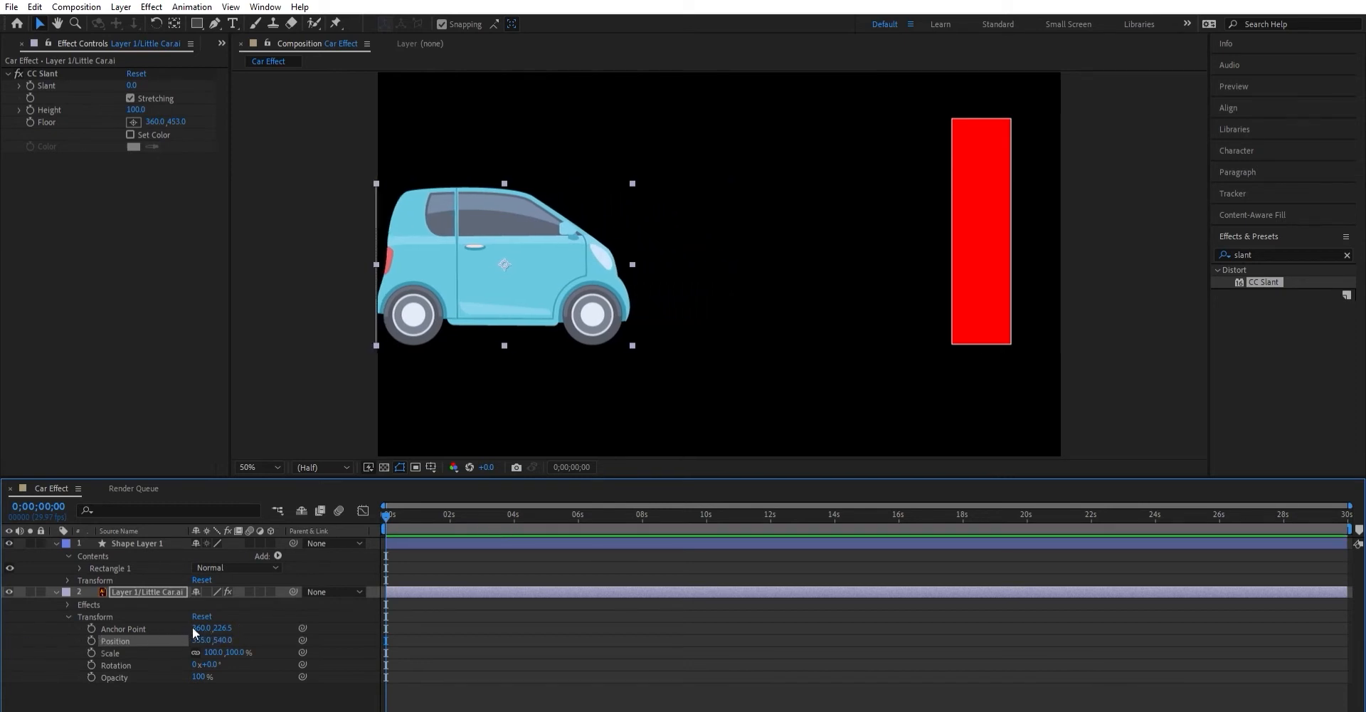
pyautogui.moveTo(519, 226); pyautogui.dragTo(260, 230)
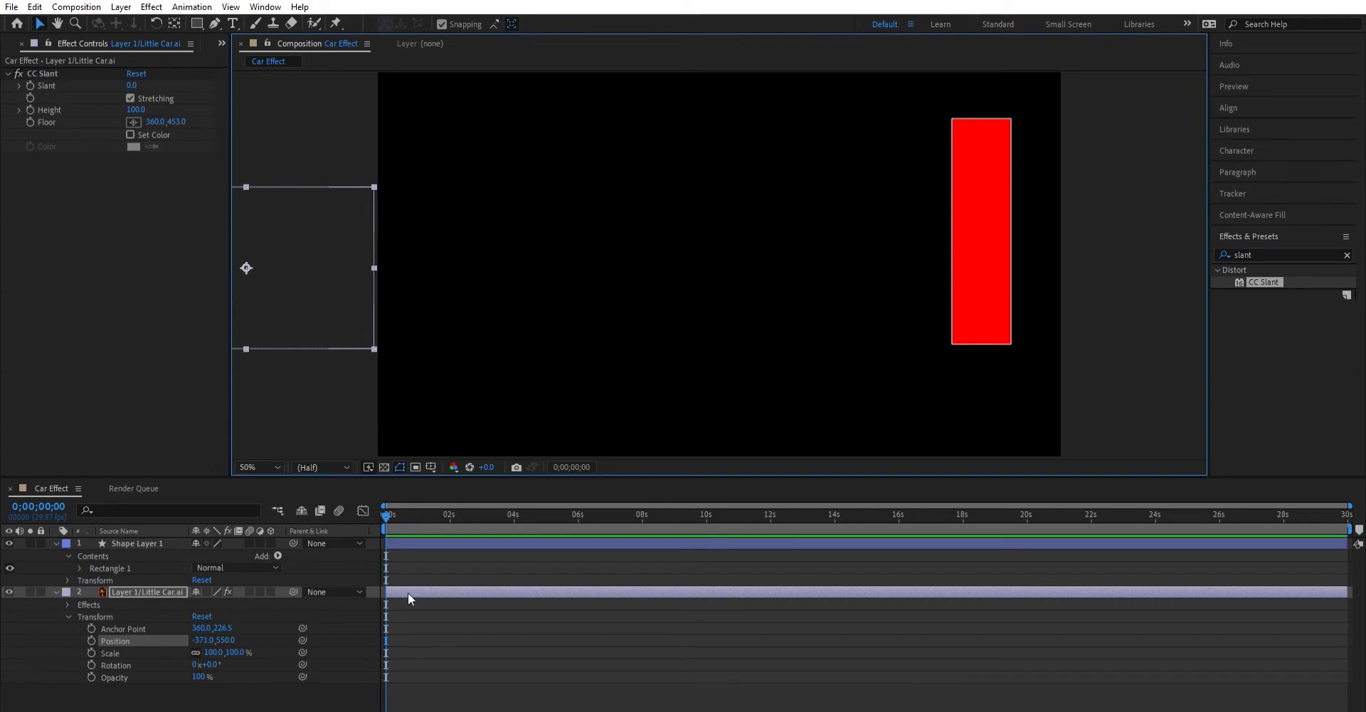
pyautogui.click(91, 639)
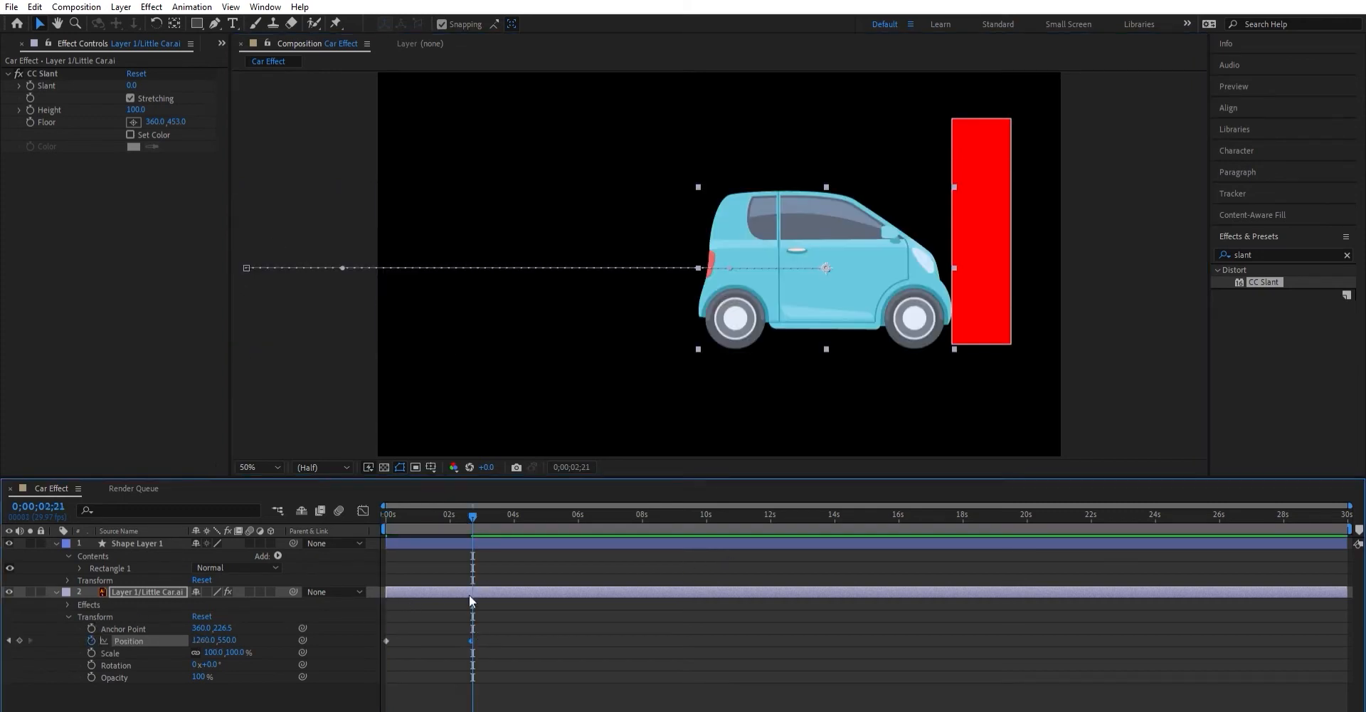
pyautogui.moveTo(471, 503); pyautogui.dragTo(375, 490)
pyautogui.press('space')
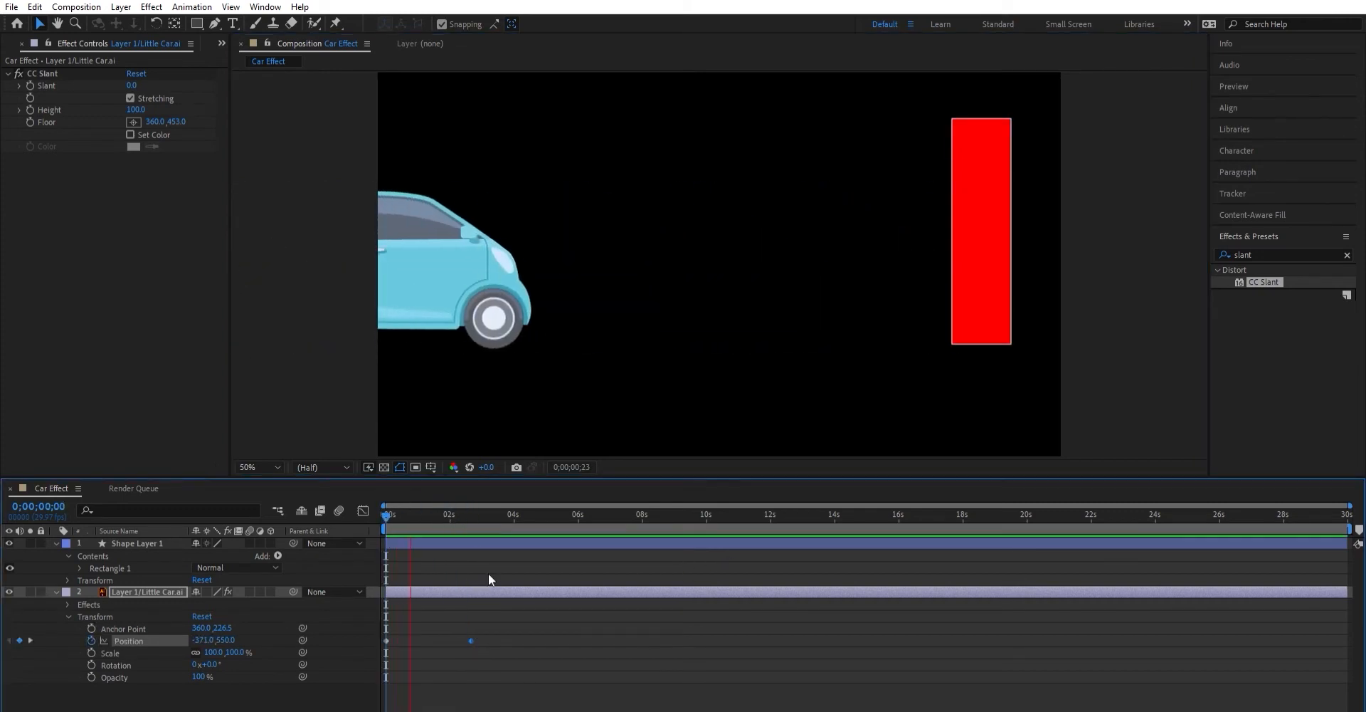
pyautogui.press('space')
# Open the Keyframe Velocity settings for the car's second position keyframe and set the Wiggler's noise type to Jagged
pyautogui.rightClick(471, 640)
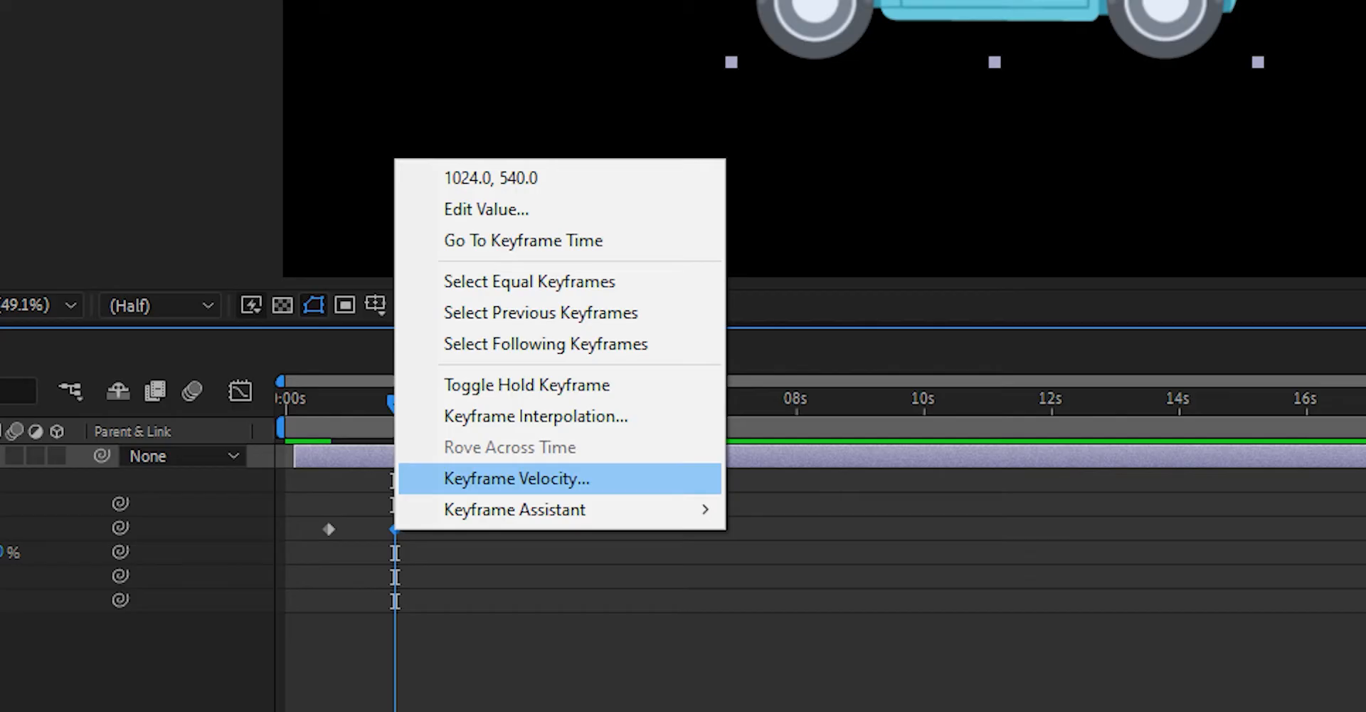
pyautogui.click(516, 479)
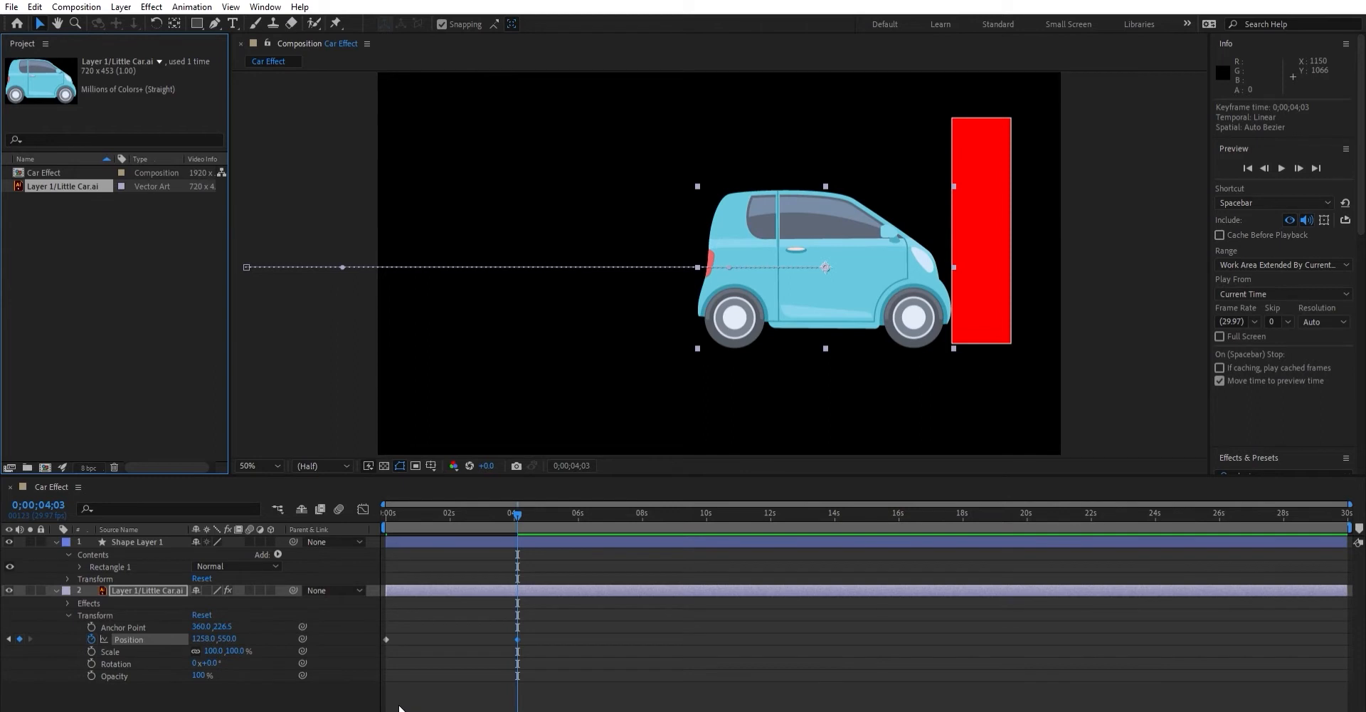
pyautogui.moveTo(399, 707); pyautogui.dragTo(426, 710)
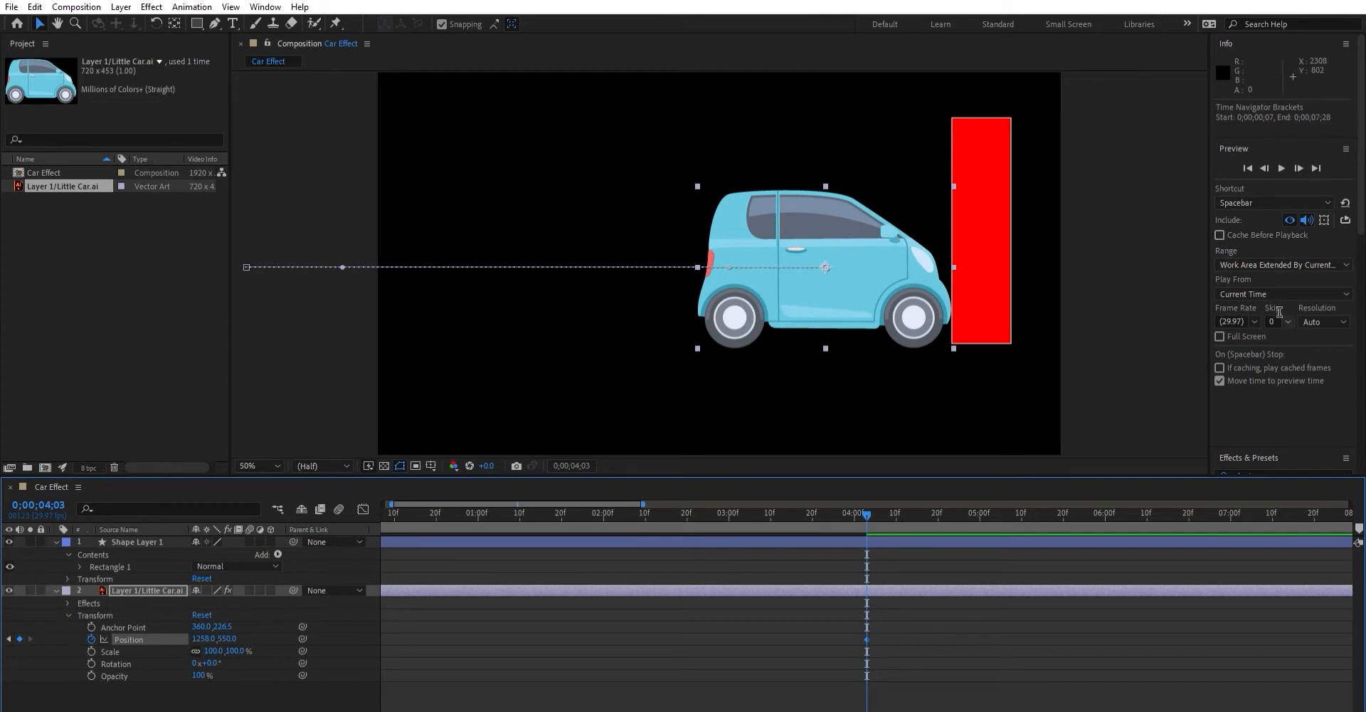
pyautogui.scroll(-10, 1278, 400)
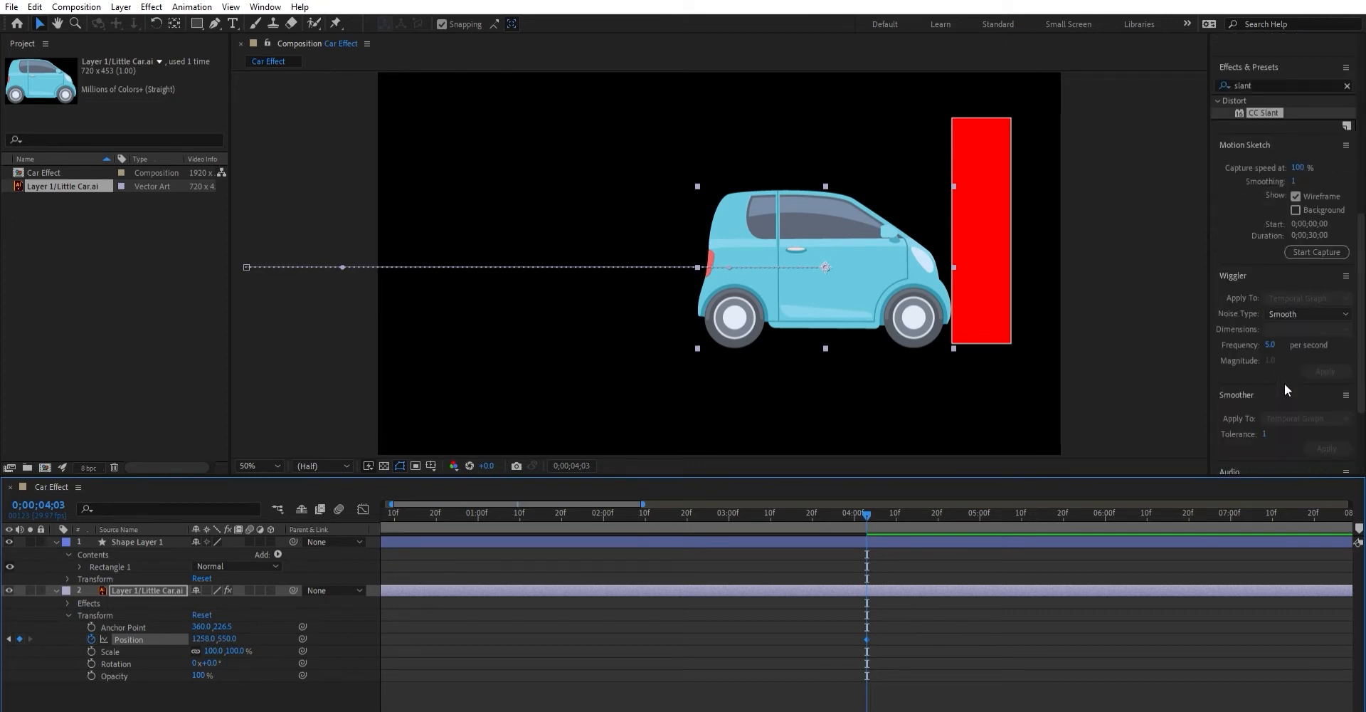
pyautogui.scroll(3, 1289, 340)
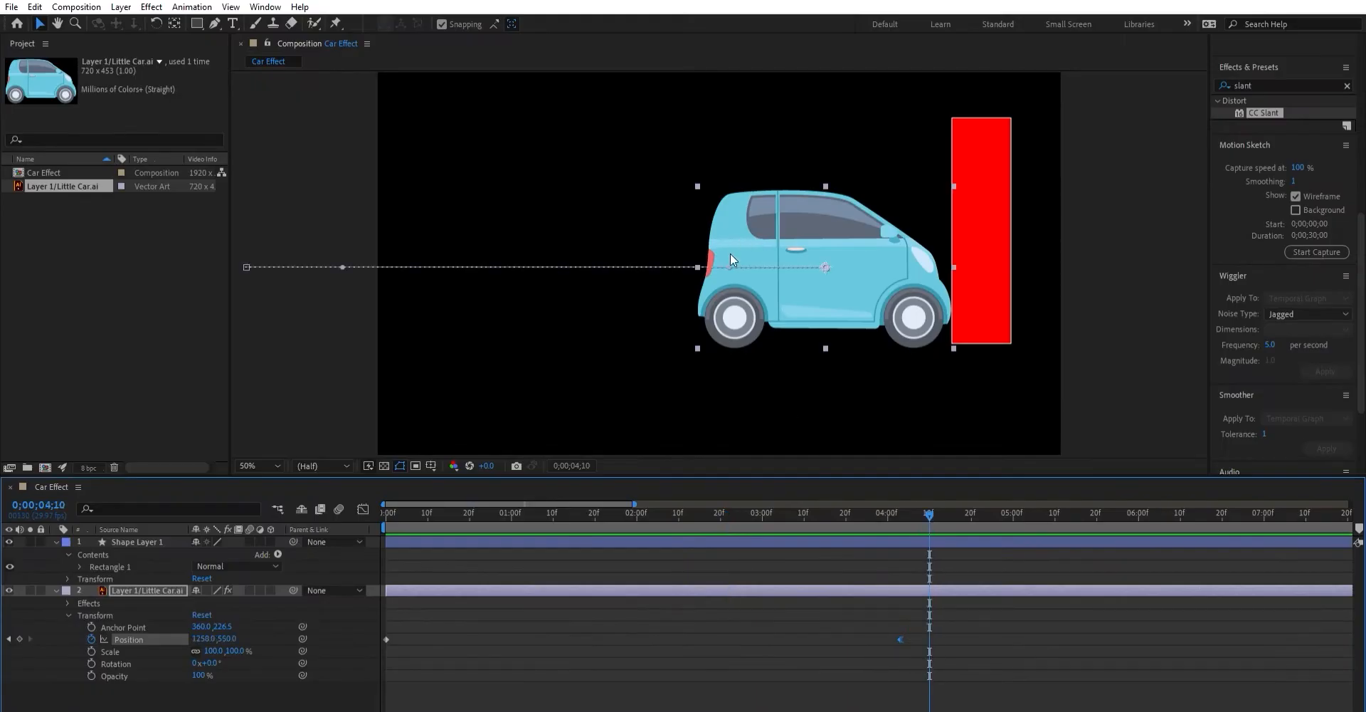
# Try bending the car's motion path downward near its end, preview the curved motion, and undo the bend
pyautogui.moveTo(731, 255); pyautogui.dragTo(737, 396)
pyautogui.moveTo(935, 507); pyautogui.dragTo(466, 507)
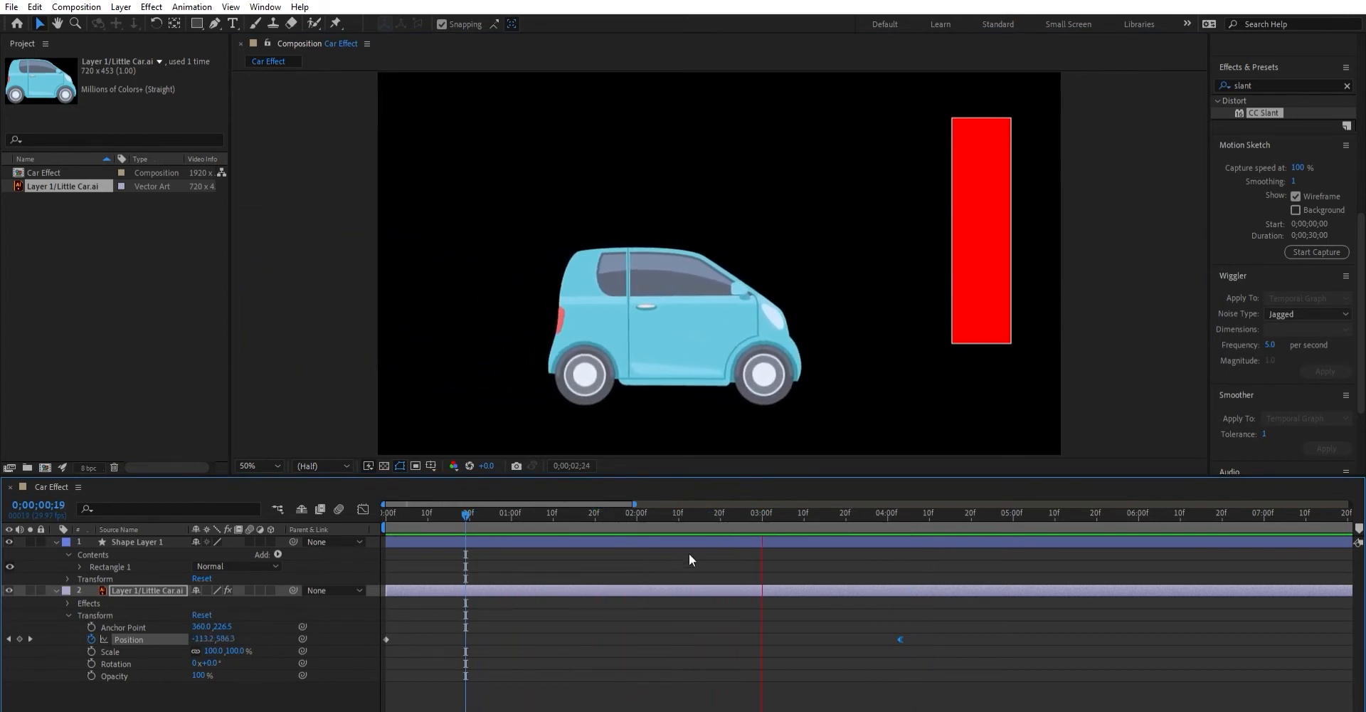
pyautogui.press('space')
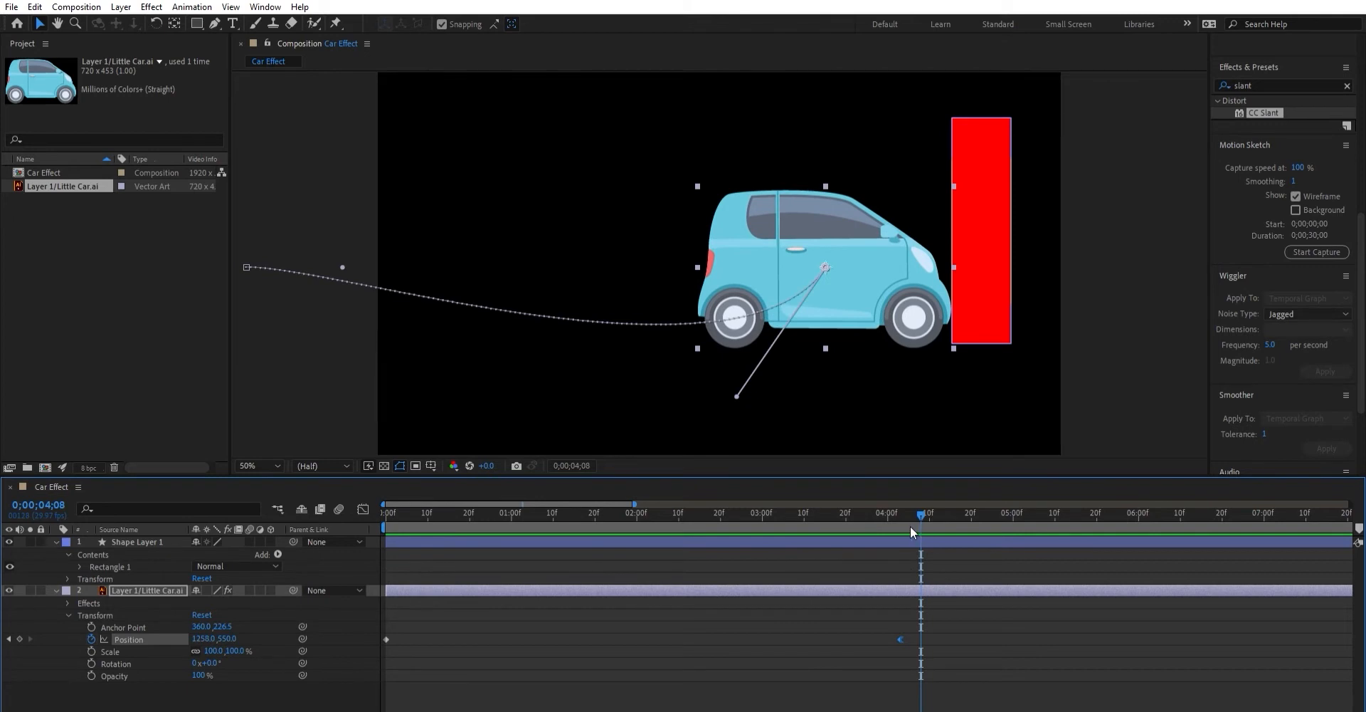
pyautogui.hotkey('ctrl', 'z')
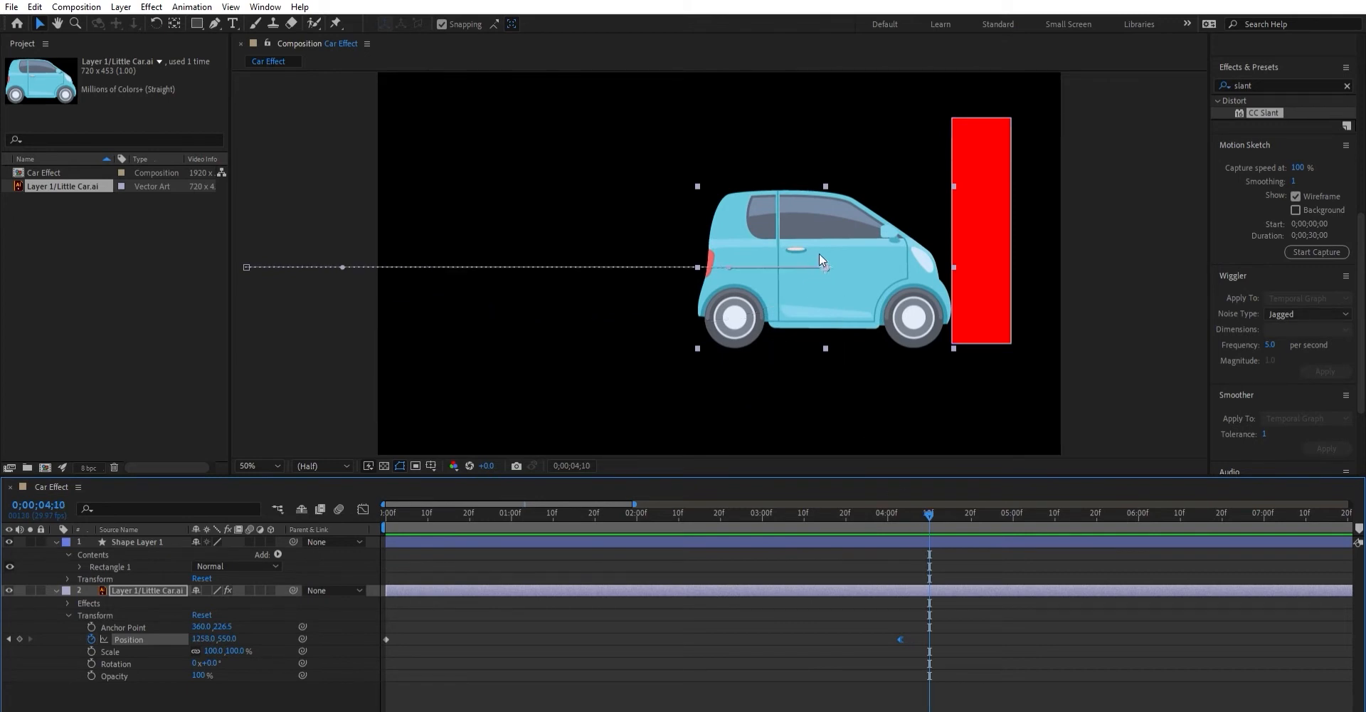
# Adjust the car's straight motion path towards the wall and set its CC Slant amount to 104
pyautogui.moveTo(696, 253); pyautogui.dragTo(728, 258)
pyautogui.moveTo(246, 267); pyautogui.dragTo(379, 267)
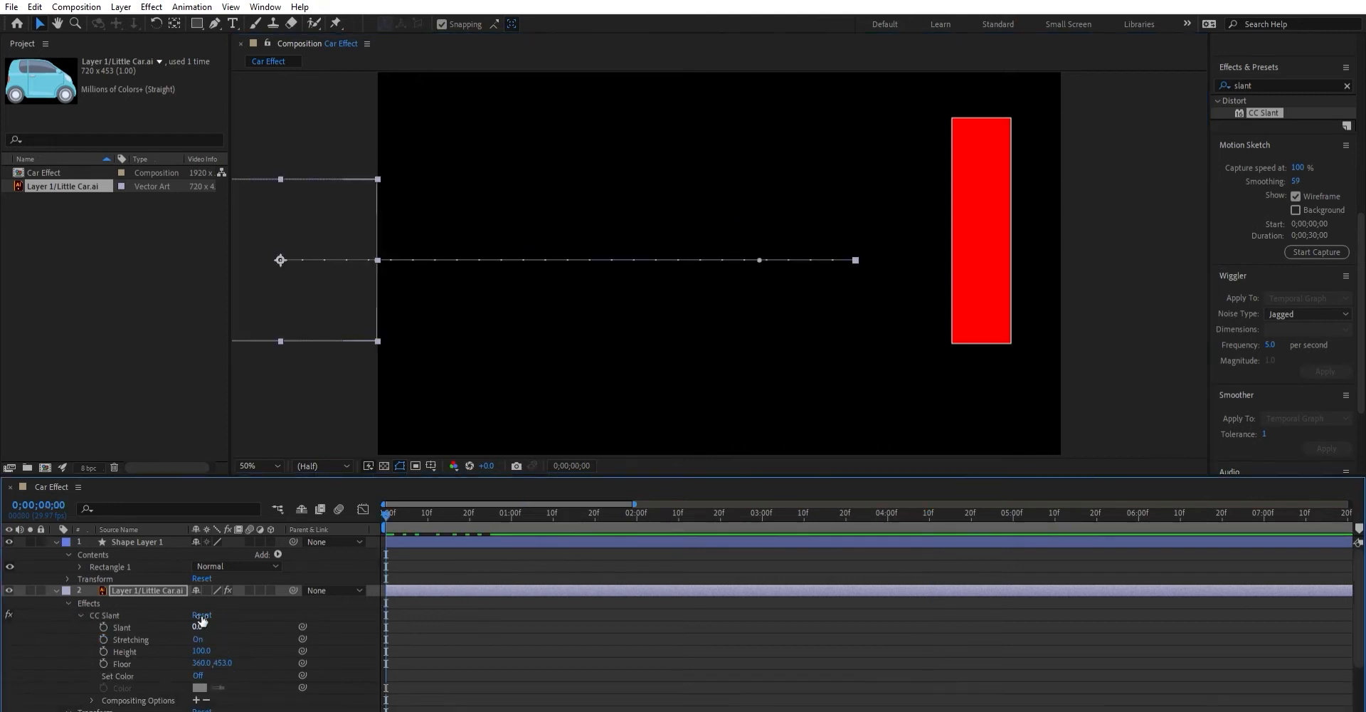
pyautogui.moveTo(201, 621); pyautogui.dragTo(267, 618)
pyautogui.press('space')
pyautogui.press('space')
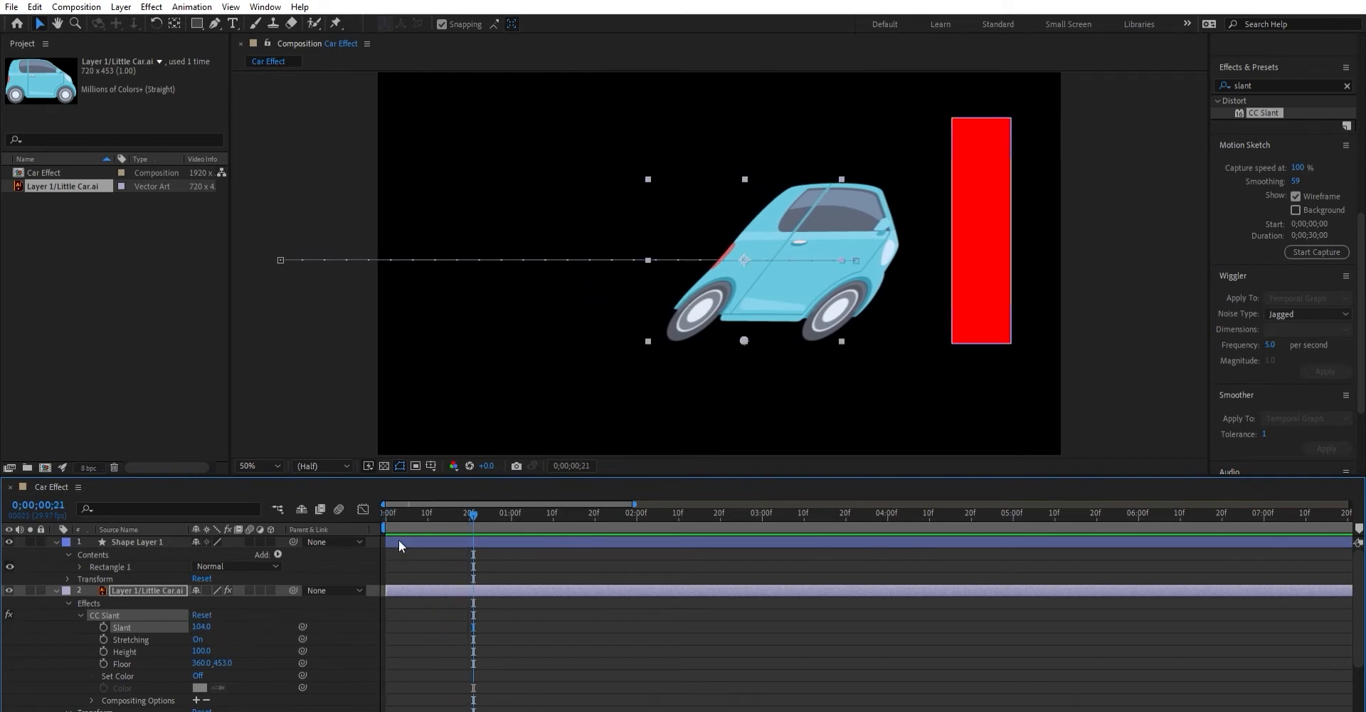
# Keyframe the car's slant at 104 on the first frame, change it at 0;00;00;10, and make it -64 at about frame 22
pyautogui.moveTo(472, 505); pyautogui.dragTo(356, 510)
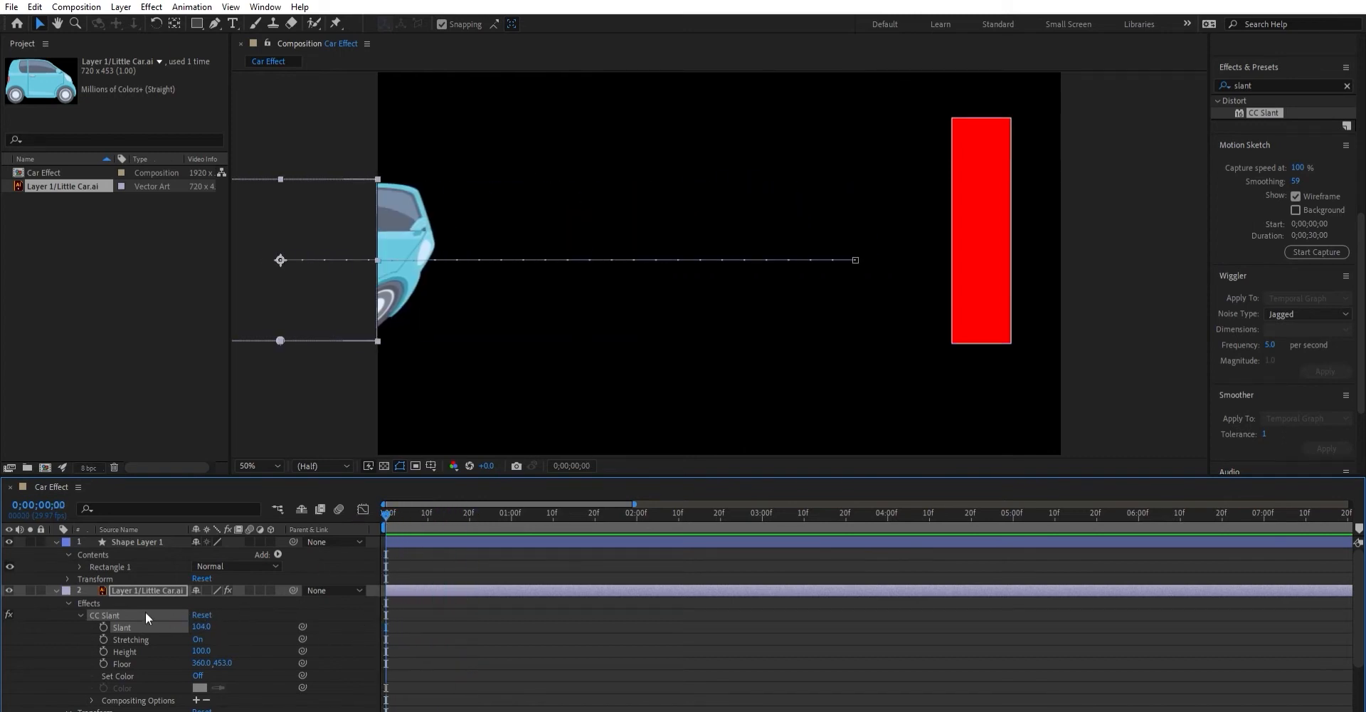
pyautogui.hotkey('shift', 'pagedown')
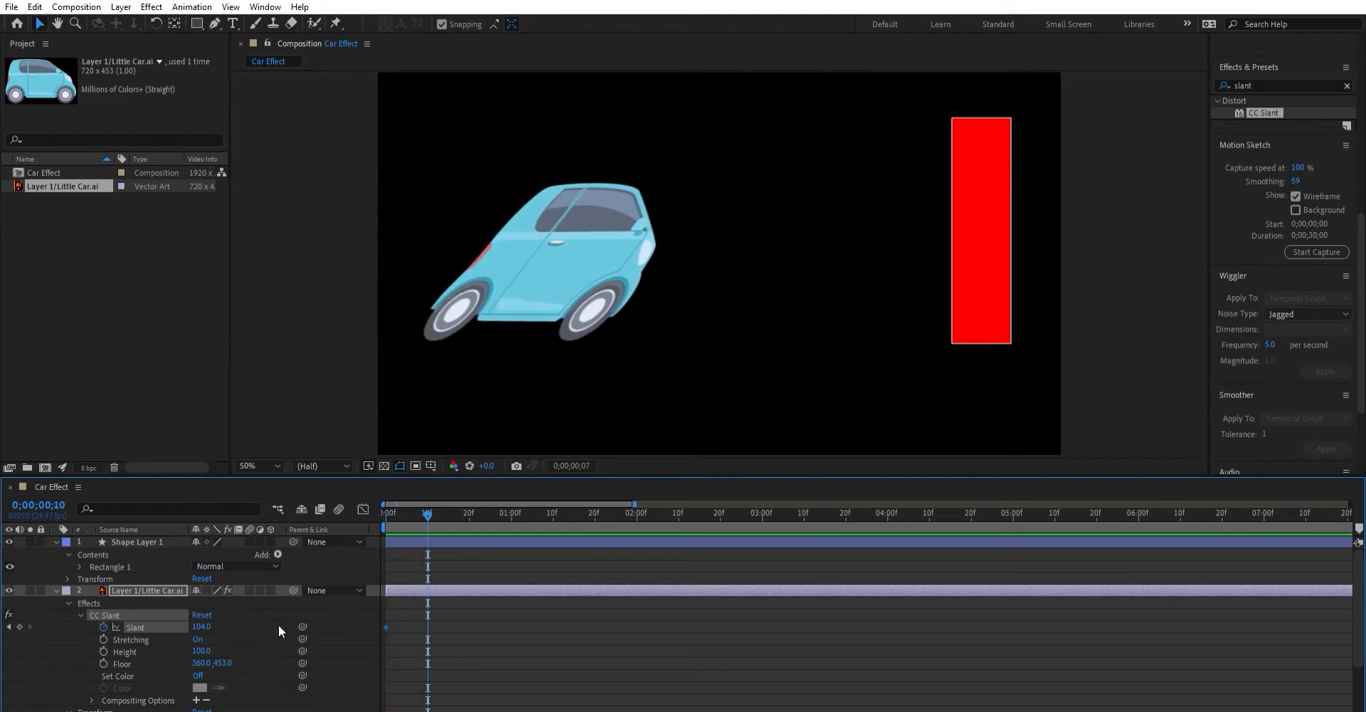
pyautogui.moveTo(206, 626); pyautogui.dragTo(152, 616)
pyautogui.press('space')
pyautogui.press('space')
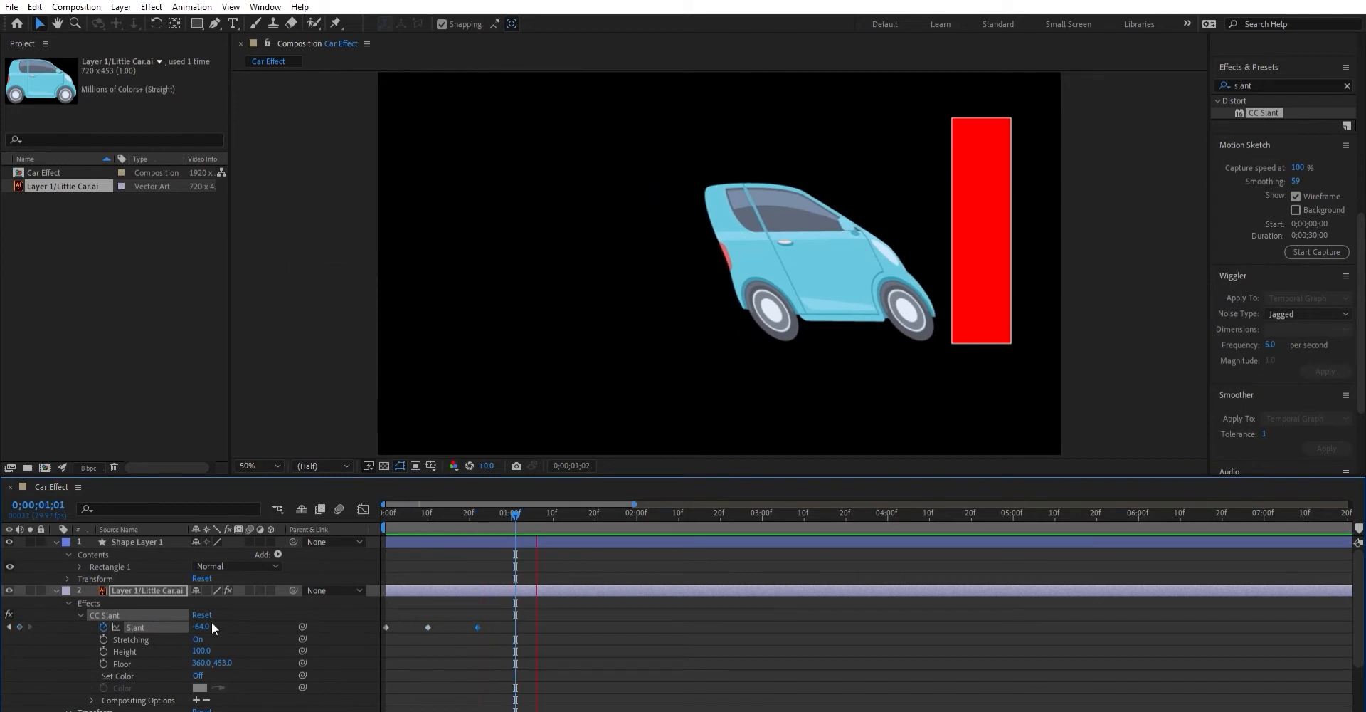
# Add a slant keyframe leaning the car forward at about frame 26 and another of -10 at 0;00;01;00
pyautogui.moveTo(543, 503); pyautogui.dragTo(495, 519)
pyautogui.moveTo(203, 626); pyautogui.dragTo(245, 616)
pyautogui.press('pagedown')
pyautogui.press('pagedown')
pyautogui.press('pagedown')
pyautogui.press('pagedown')
pyautogui.click(208, 624)
pyautogui.write('-10')
pyautogui.press('Return')
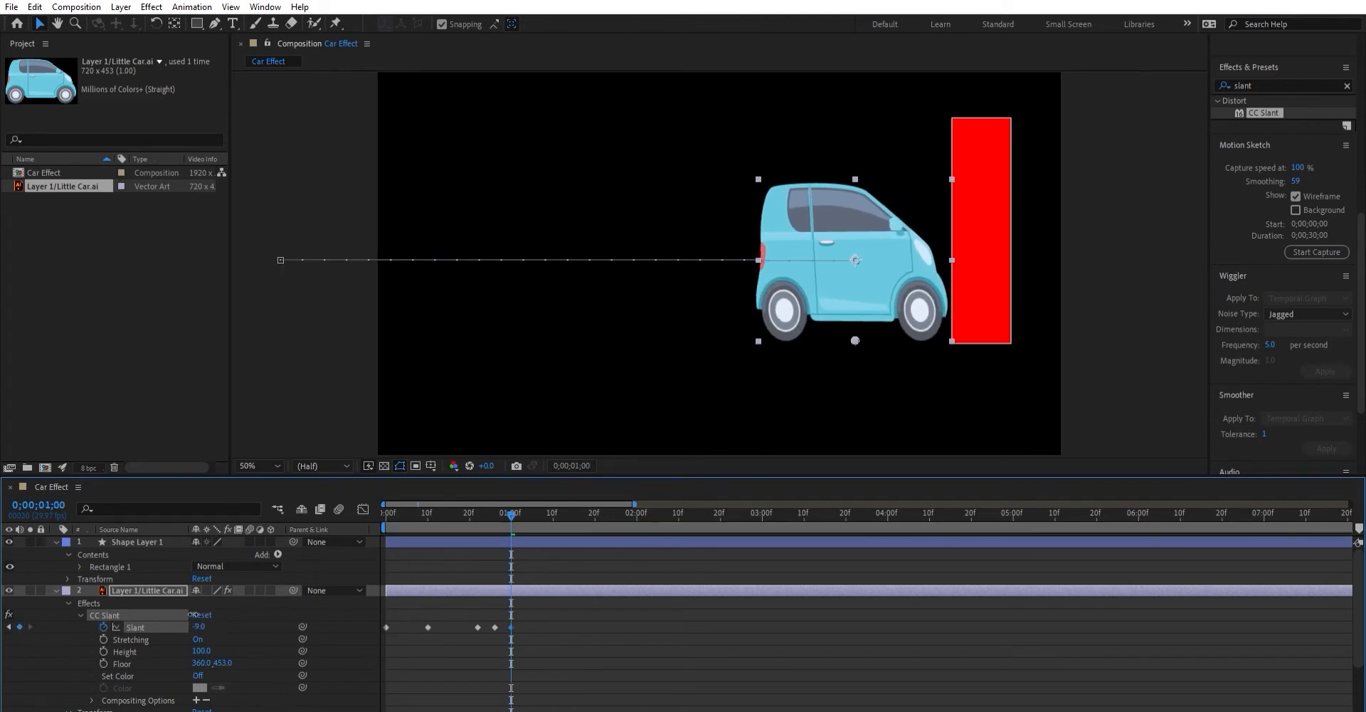
# Step through the frames after the last slant keyframe and preview the car's braking animation from the start
pyautogui.press('pagedown')
pyautogui.press('pagedown')
pyautogui.press('pagedown')
pyautogui.press('pagedown')
pyautogui.press('pagedown')
pyautogui.press('pagedown')
pyautogui.press('pagedown')
pyautogui.press('pagedown')
pyautogui.press('pagedown')
pyautogui.press('pagedown')
pyautogui.press('pagedown')
pyautogui.press('pagedown')
pyautogui.press('pagedown')
pyautogui.press('pagedown')
pyautogui.press('pagedown')
pyautogui.press('pagedown')
pyautogui.press('pagedown')
pyautogui.press('pagedown')
pyautogui.press('pagedown')
pyautogui.press('pagedown')
pyautogui.press('pagedown')
pyautogui.moveTo(600, 511); pyautogui.dragTo(346, 517)
pyautogui.press('space')
pyautogui.click(591, 527)
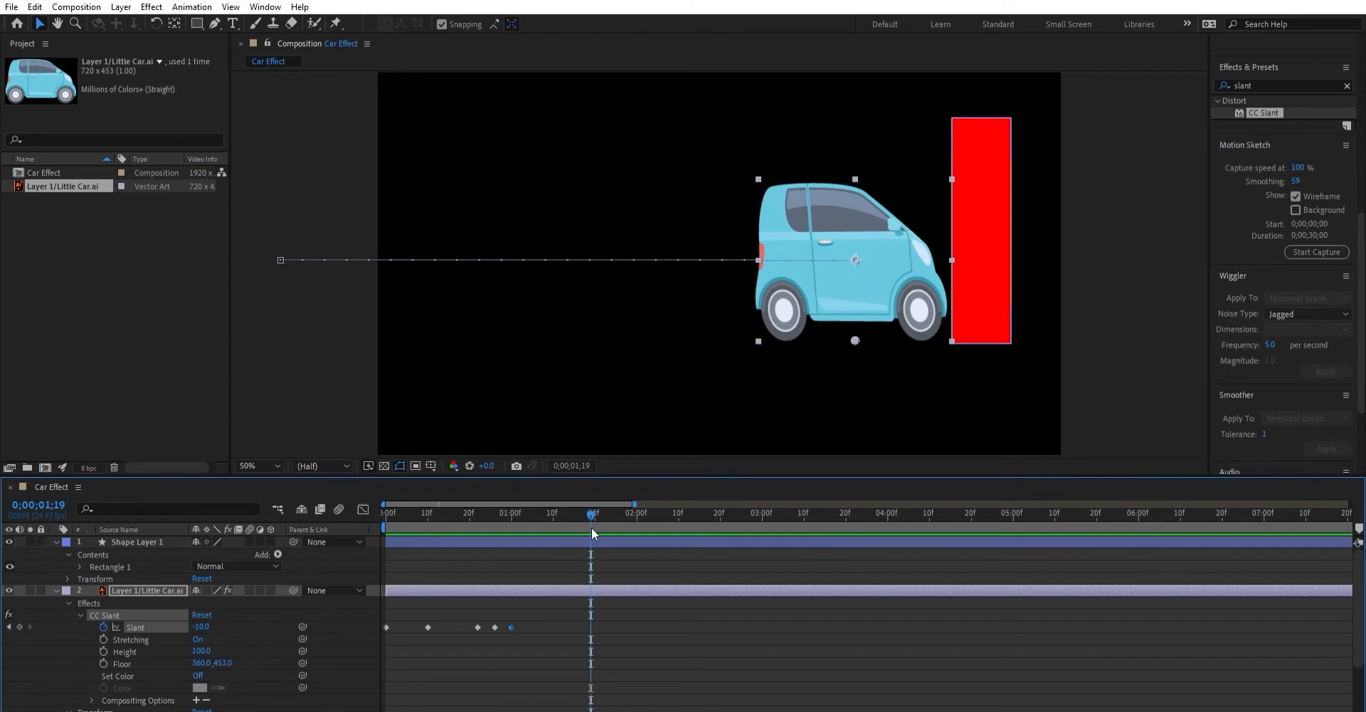
pyautogui.press('space')
pyautogui.press('space')
# Move the second slant keyframe to about frame 15 and replay the animation from the start
pyautogui.moveTo(429, 627); pyautogui.dragTo(448, 626)
pyautogui.press('Home')
pyautogui.press('space')
# Add a slant keyframe of 0 at 0;00;01;01 so the car ends upright, and preview the stop
pyautogui.moveTo(566, 512); pyautogui.dragTo(514, 524)
pyautogui.click(202, 626)
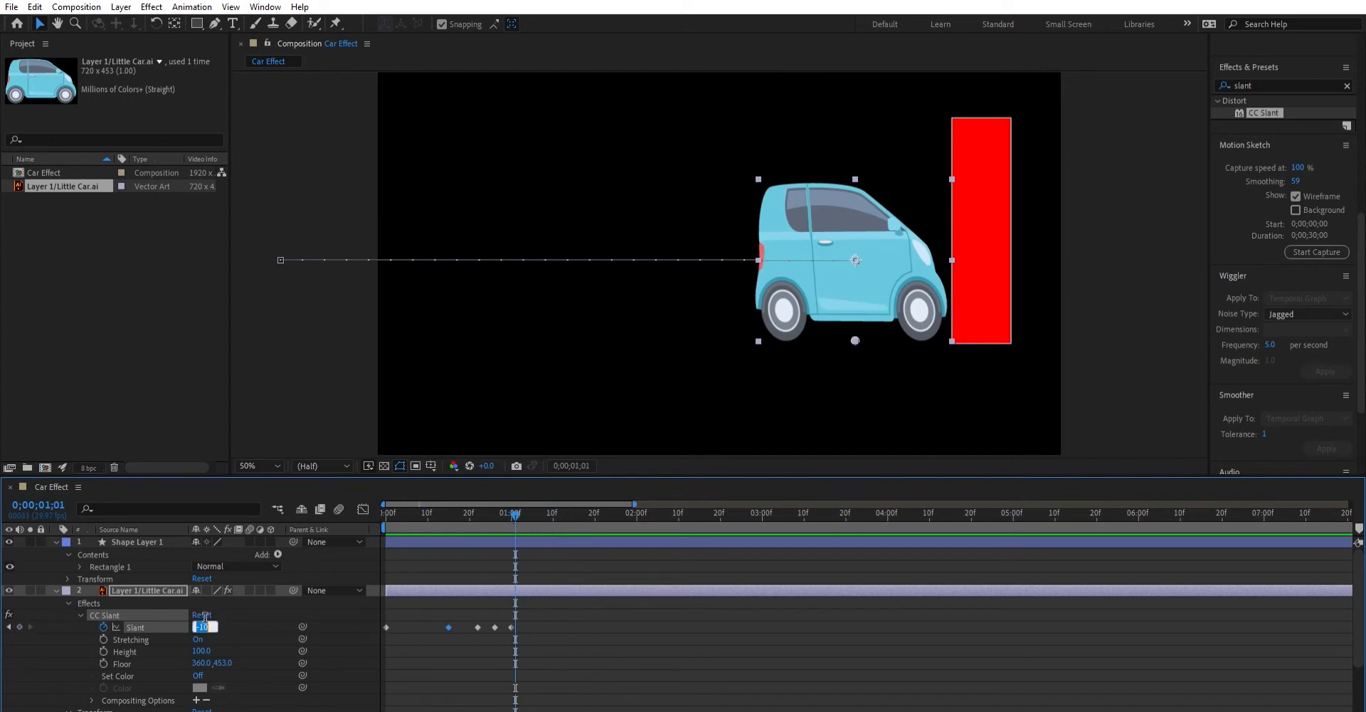
pyautogui.write('-0')
pyautogui.press('BackSpace')
pyautogui.press('BackSpace')
pyautogui.write('0')
pyautogui.press('Return')
pyautogui.moveTo(515, 511); pyautogui.dragTo(492, 504)
pyautogui.press('space')
pyautogui.press('space')
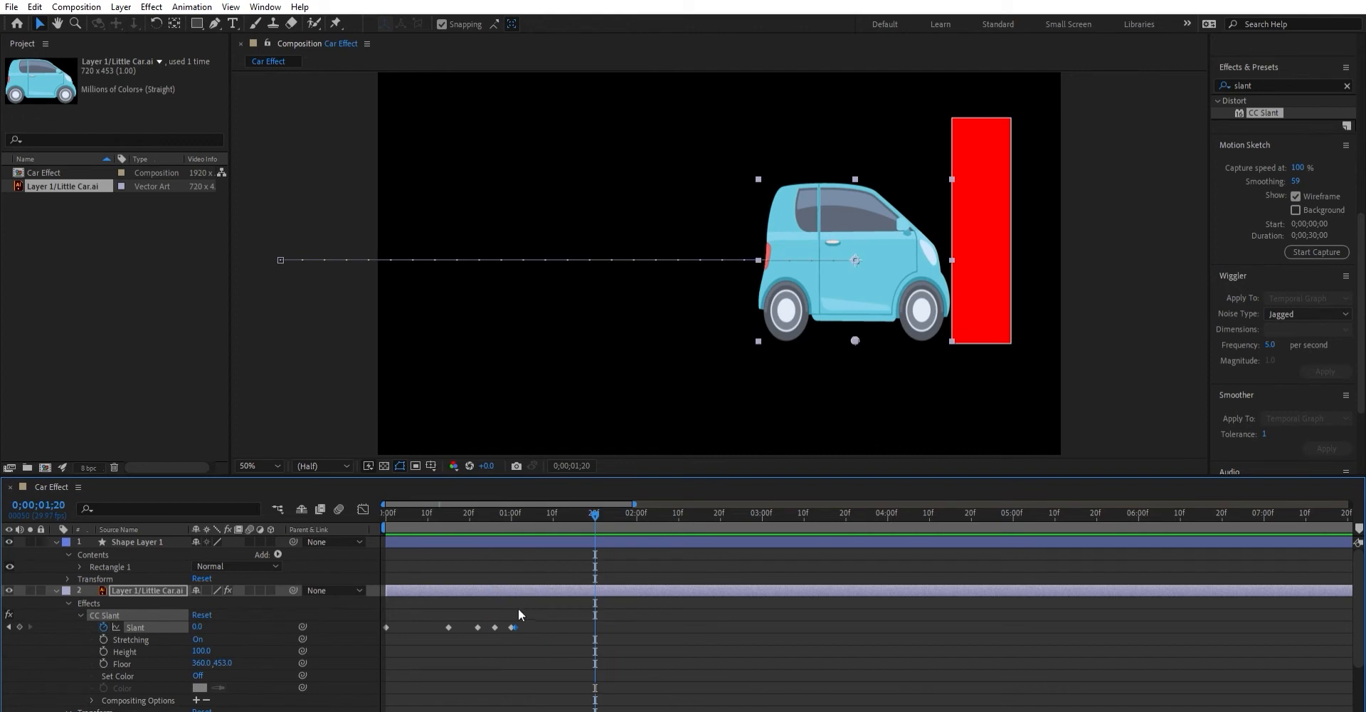
# Move the zero-slant keyframe to about 0;00;01;03 and replay the animation from the start
pyautogui.moveTo(600, 501); pyautogui.dragTo(385, 505)
pyautogui.press('space')
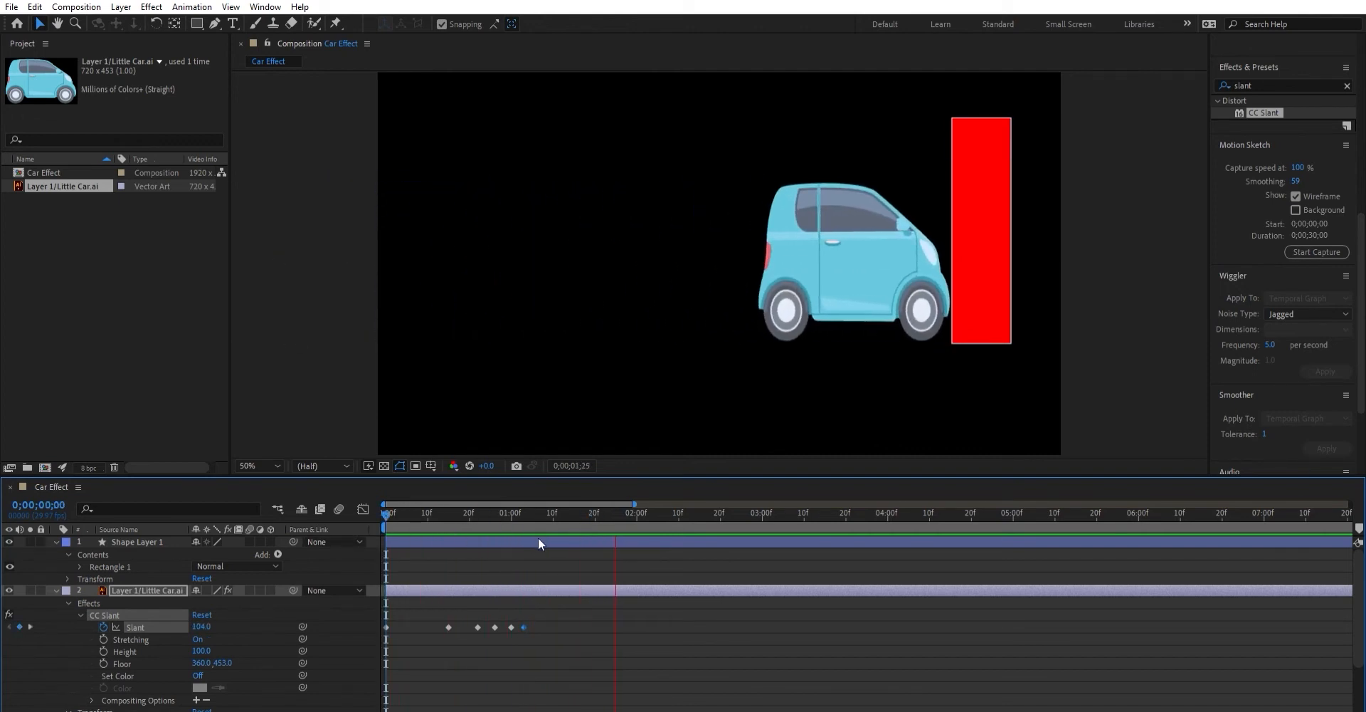
pyautogui.press('space')
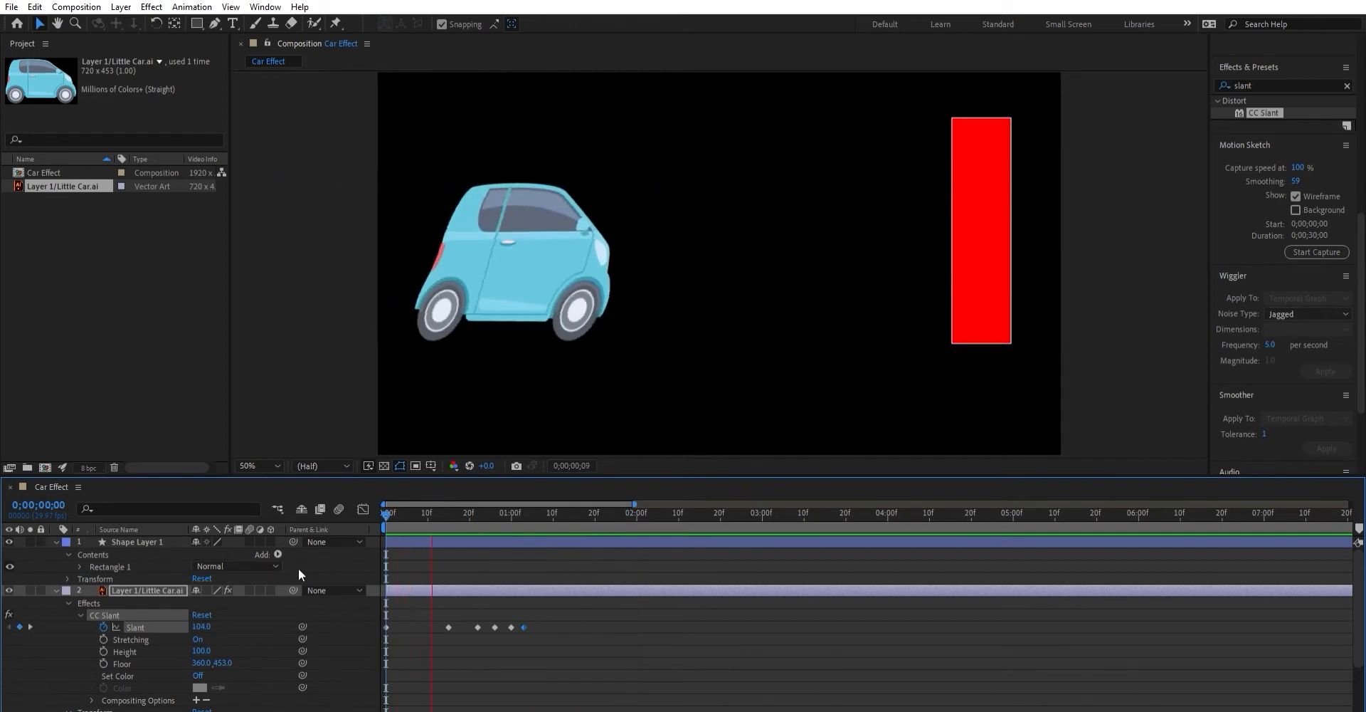
# Draw a large red rectangle in the beer composition, extend it upward, and move it to the vertical center of the frame
pyautogui.click(199, 23)
pyautogui.moveTo(624, 168)
pyautogui.mouseDown()
pyautogui.moveTo(776, 310)
pyautogui.moveTo(841, 415)
pyautogui.mouseUp()
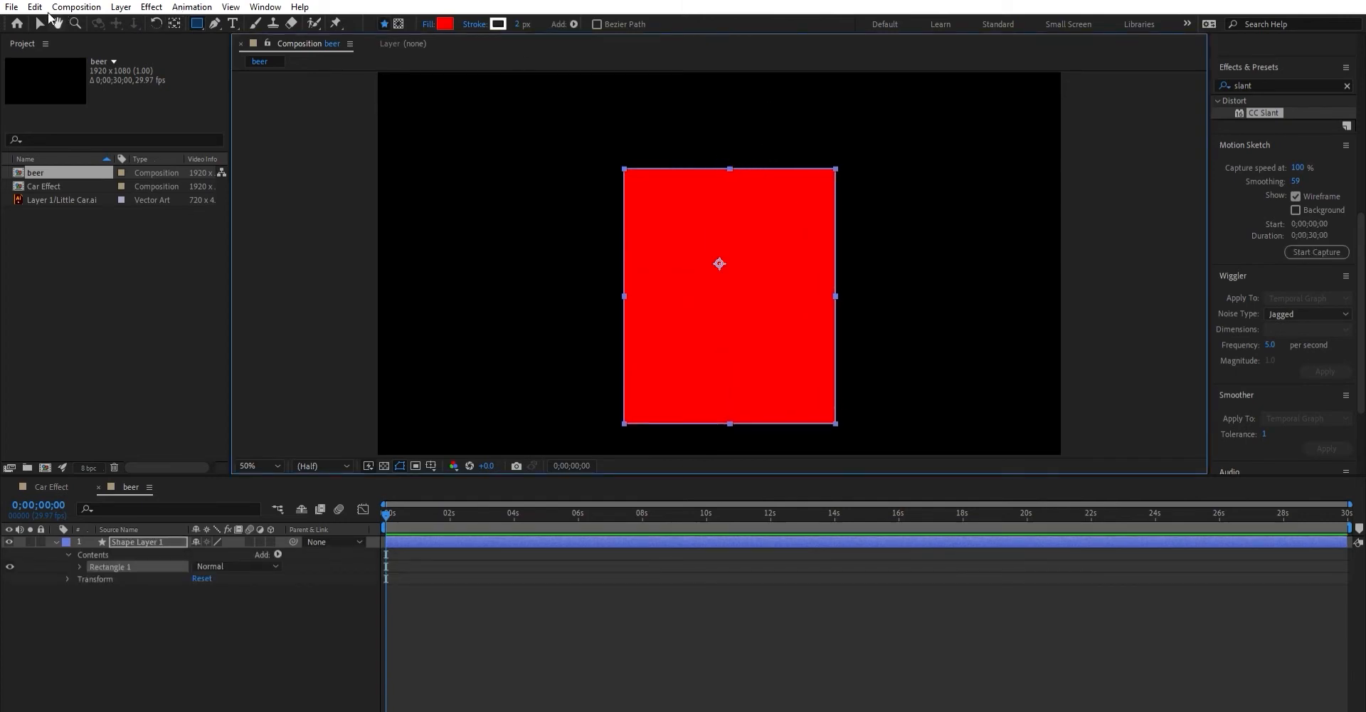
pyautogui.press('v')
pyautogui.moveTo(730, 169); pyautogui.dragTo(730, 154)
pyautogui.moveTo(728, 278); pyautogui.dragTo(736, 245)
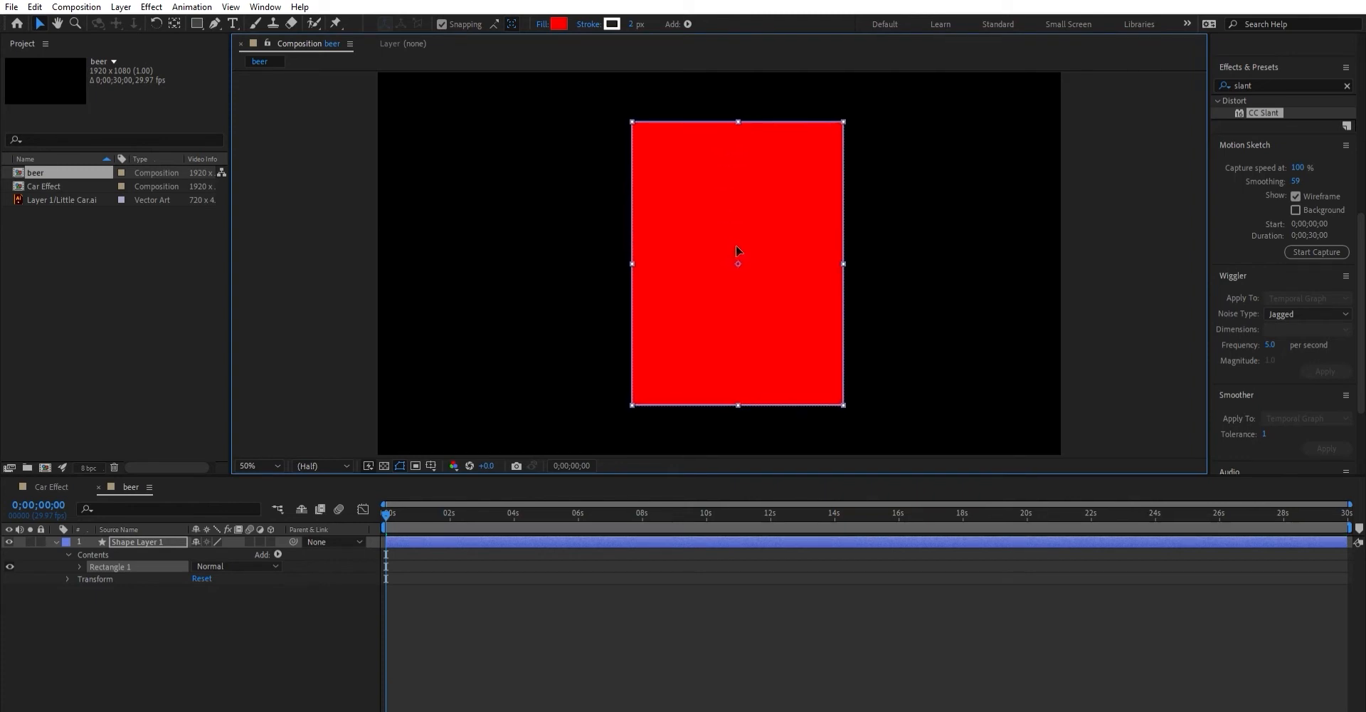
# Draw a second tall rectangle beside the red one in the same shape layer, shift it slightly, and fill it with light orange
pyautogui.click(197, 24)
pyautogui.moveTo(428, 115); pyautogui.dragTo(611, 407)
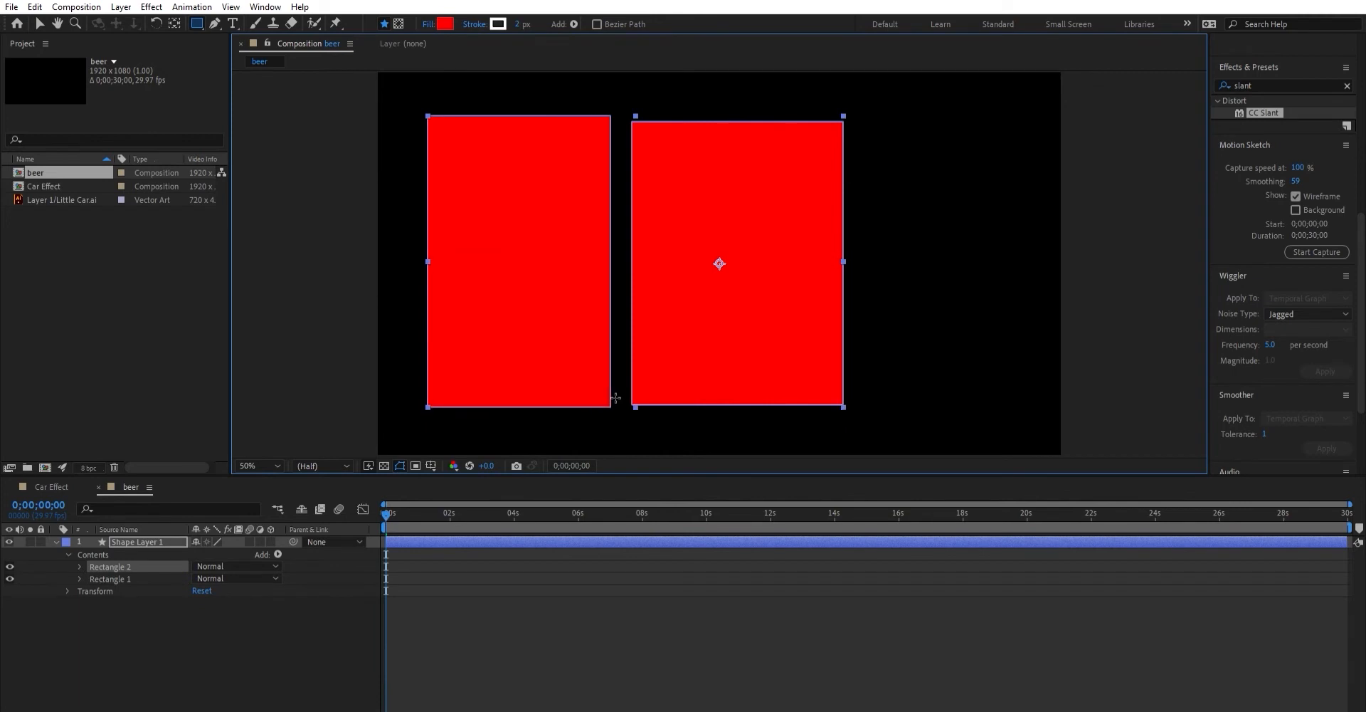
pyautogui.click(41, 22)
pyautogui.moveTo(524, 264); pyautogui.dragTo(533, 262)
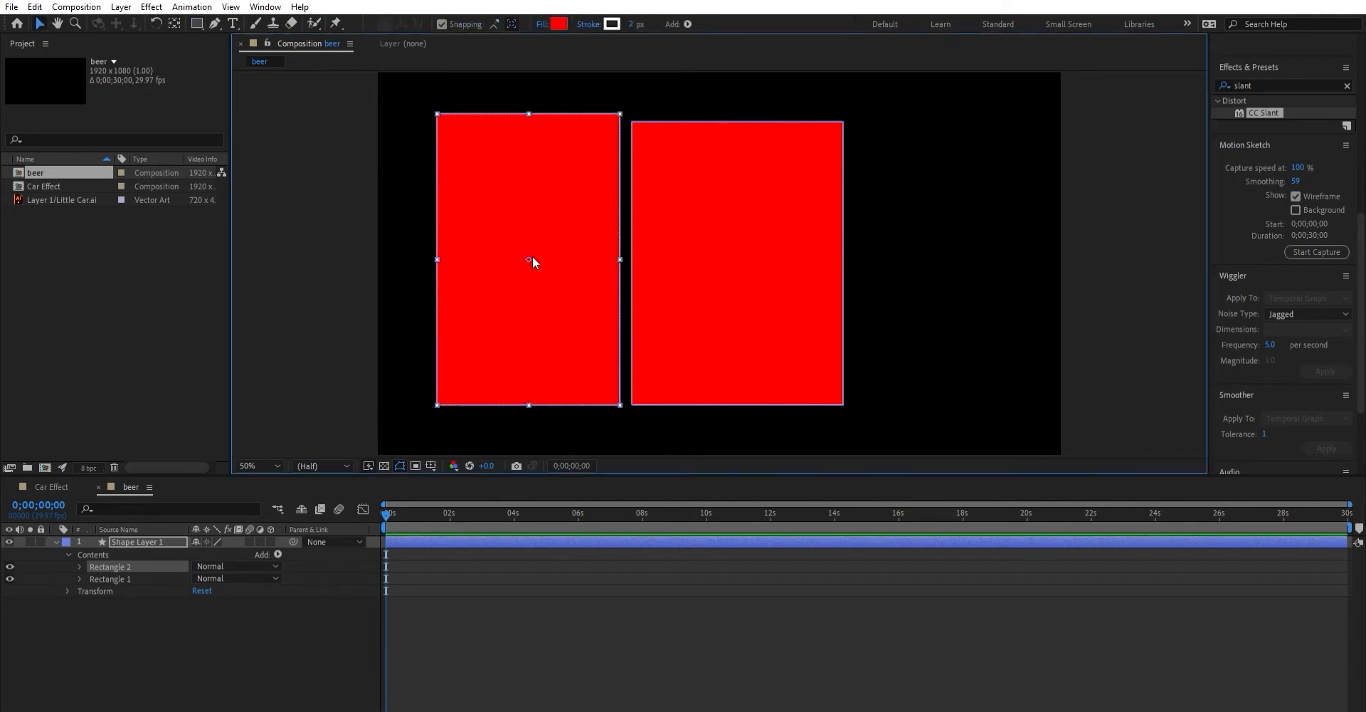
pyautogui.click(560, 23)
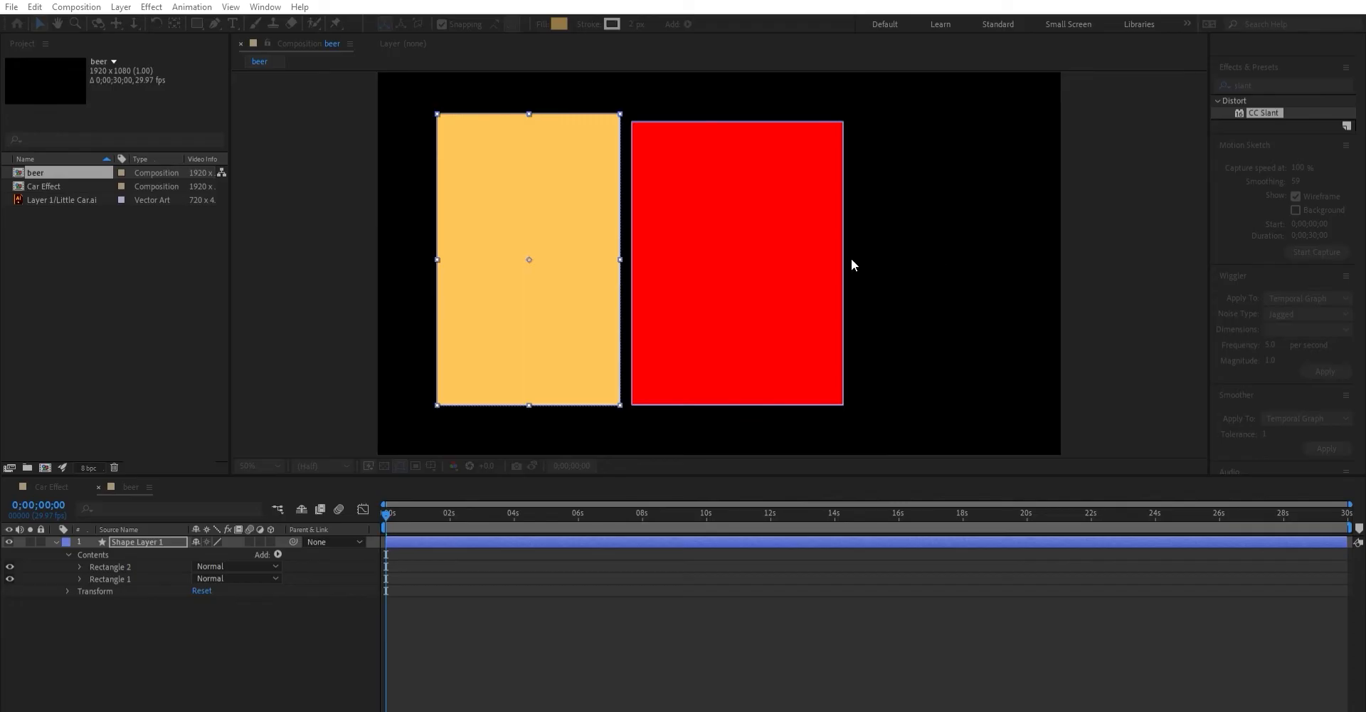
pyautogui.click(942, 221)
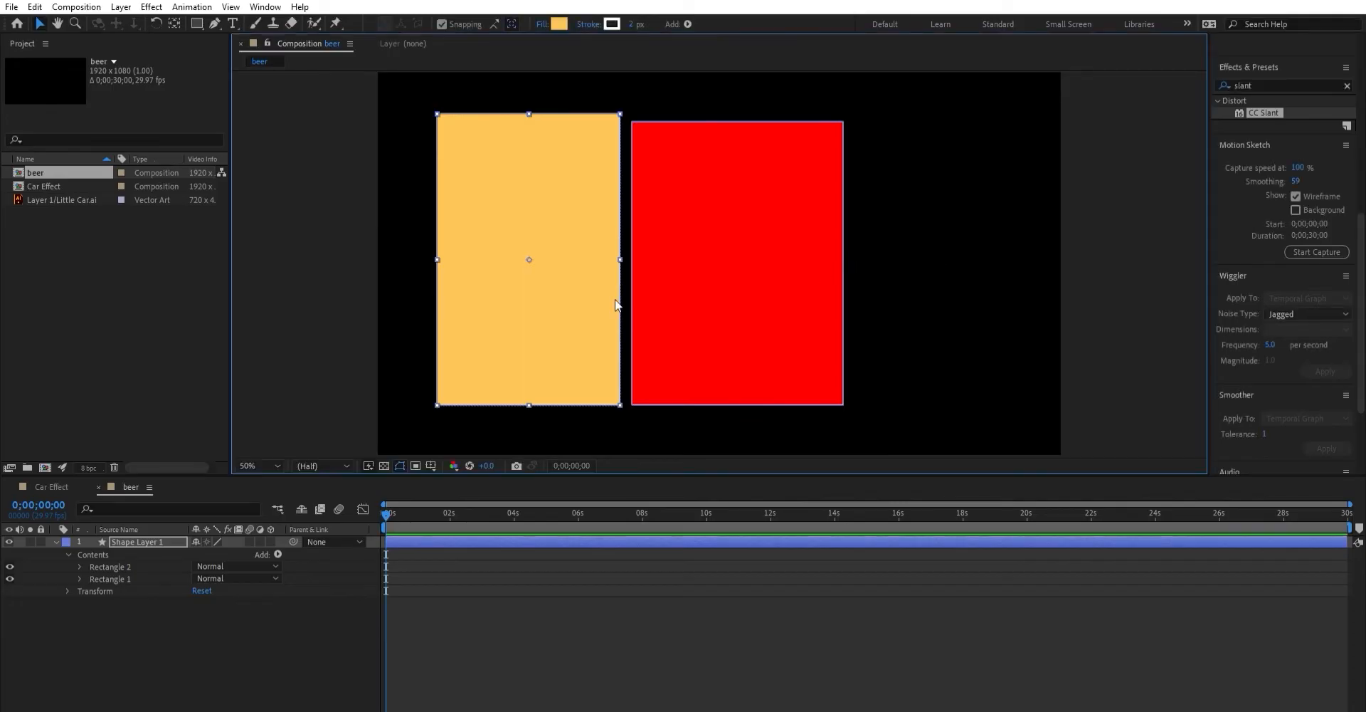
# Set the fill opacity of the red rectangle to 0%, leaving just its outline as the glass
pyautogui.click(724, 200)
pyautogui.click(80, 580)
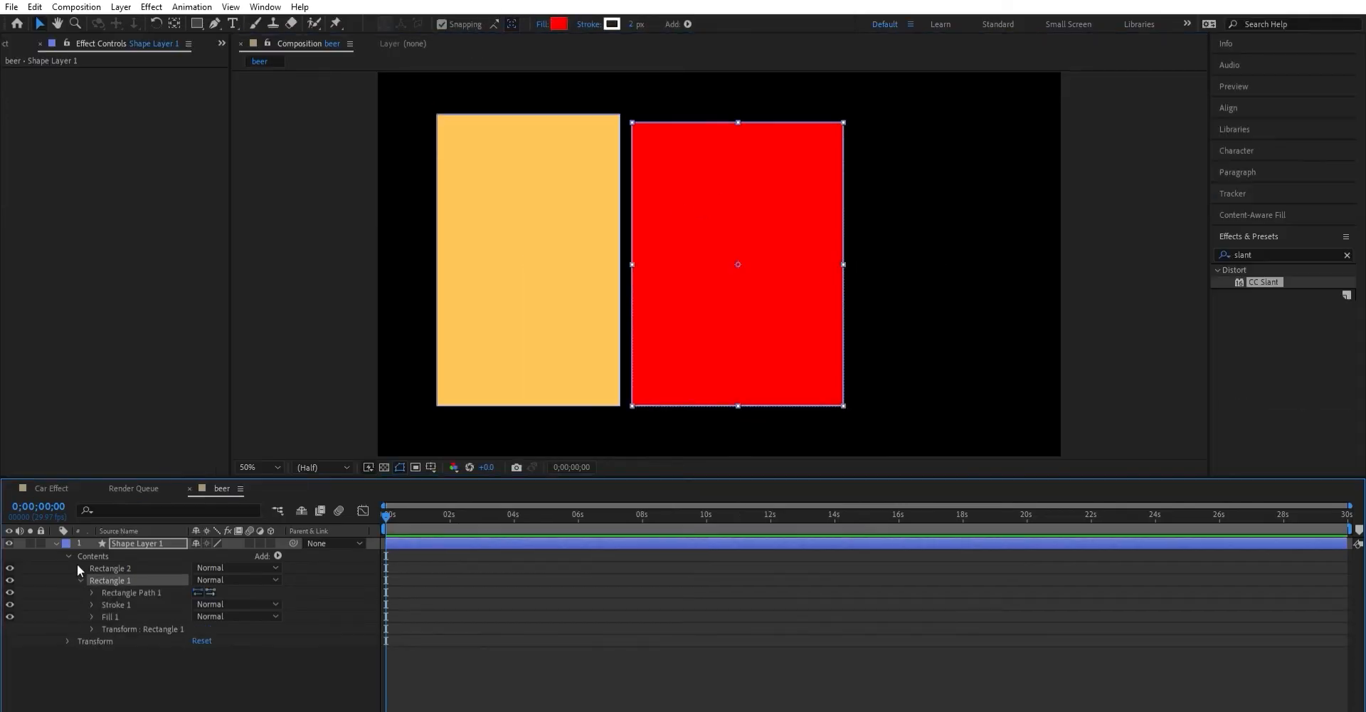
pyautogui.click(92, 616)
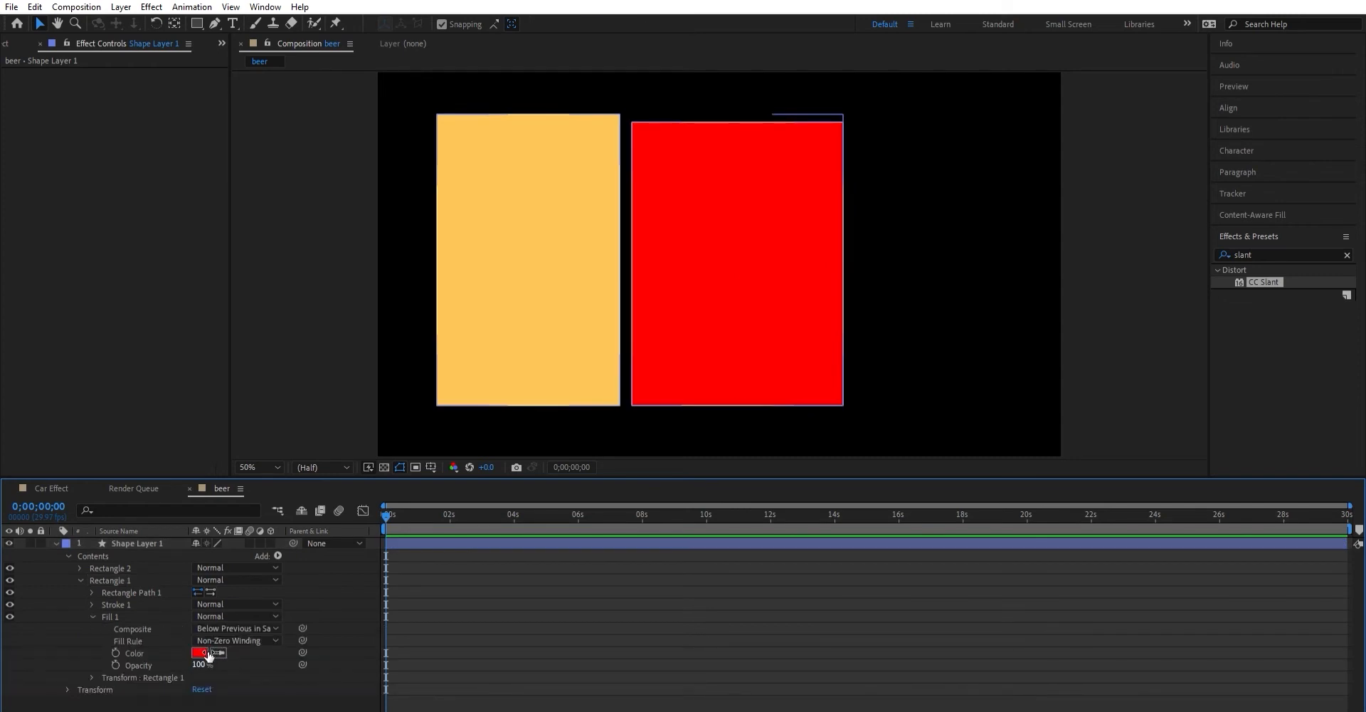
pyautogui.moveTo(202, 664); pyautogui.dragTo(110, 644)
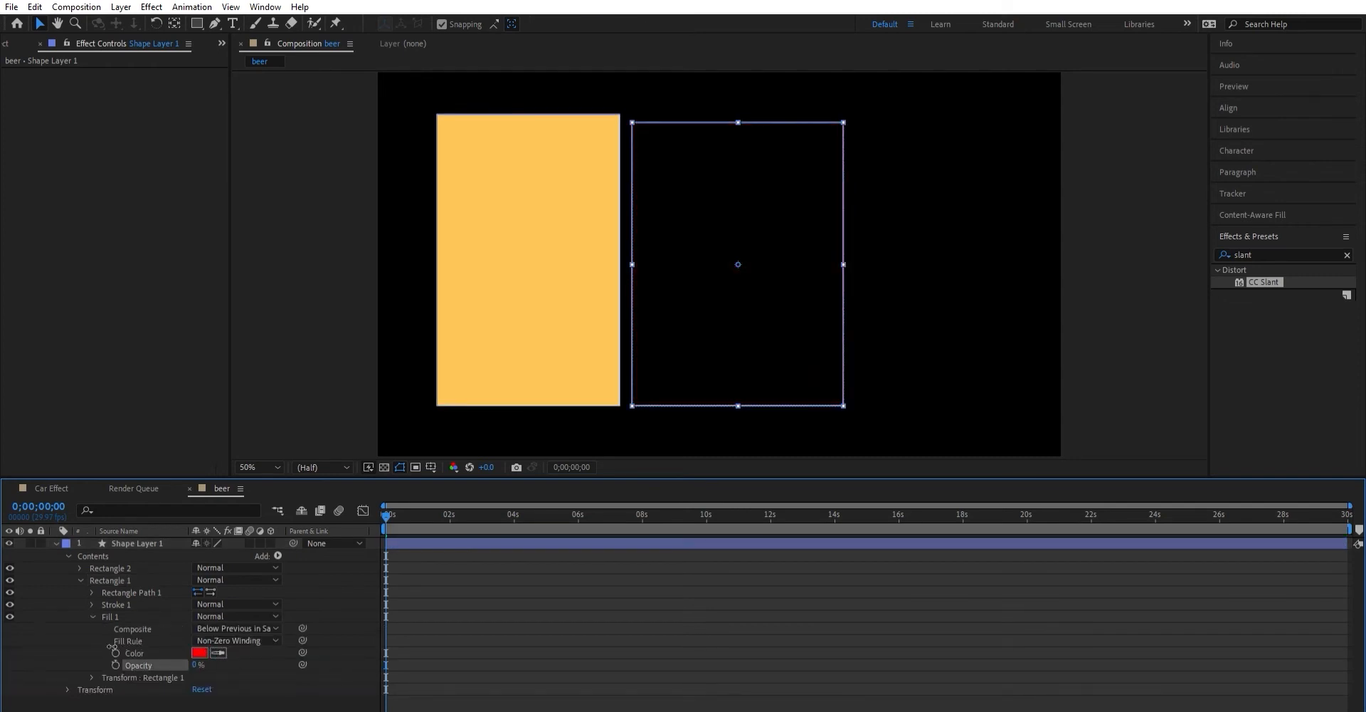
pyautogui.click(241, 697)
# Shrink the orange rectangle and fit it into the lower half of the glass outline, aligned with its bottom left corner
pyautogui.click(708, 343)
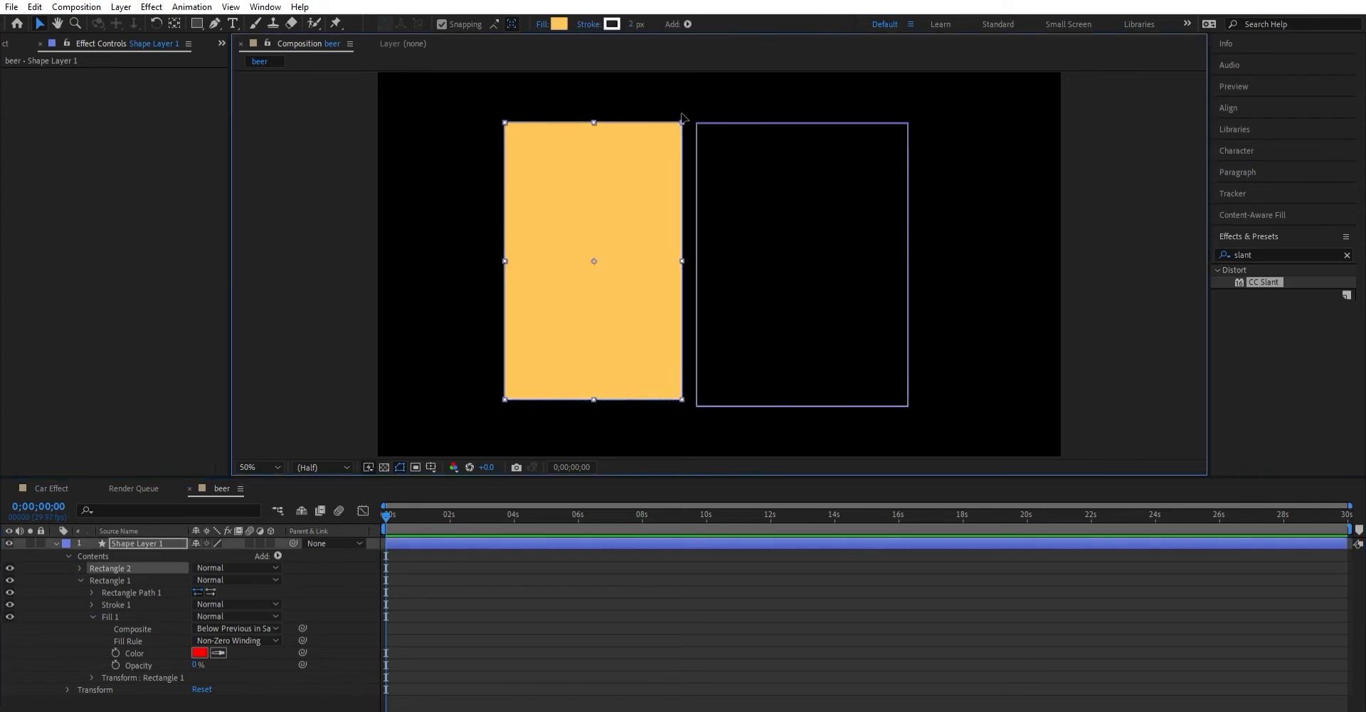
pyautogui.moveTo(681, 114); pyautogui.dragTo(671, 178)
pyautogui.moveTo(641, 278); pyautogui.dragTo(812, 344)
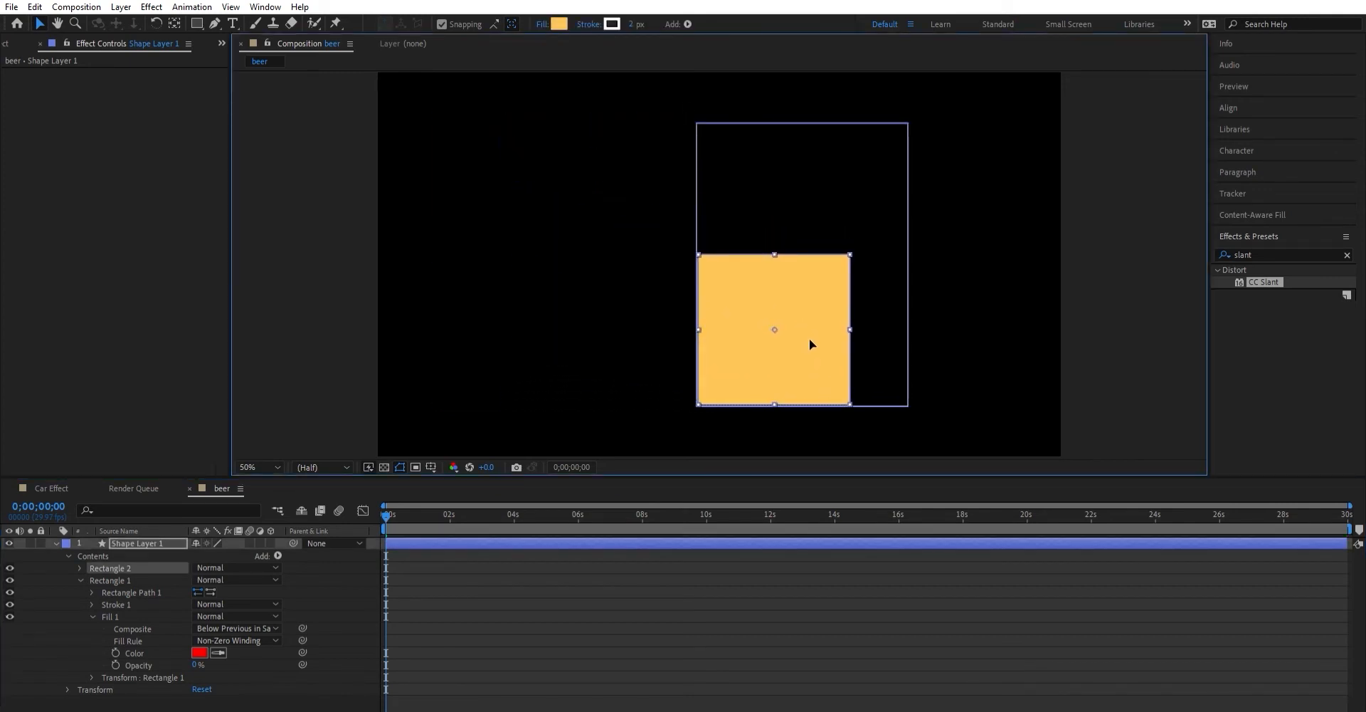
pyautogui.moveTo(853, 242); pyautogui.dragTo(869, 241)
pyautogui.moveTo(829, 317)
pyautogui.mouseDown()
pyautogui.moveTo(858, 311)
pyautogui.moveTo(848, 317)
pyautogui.mouseUp()
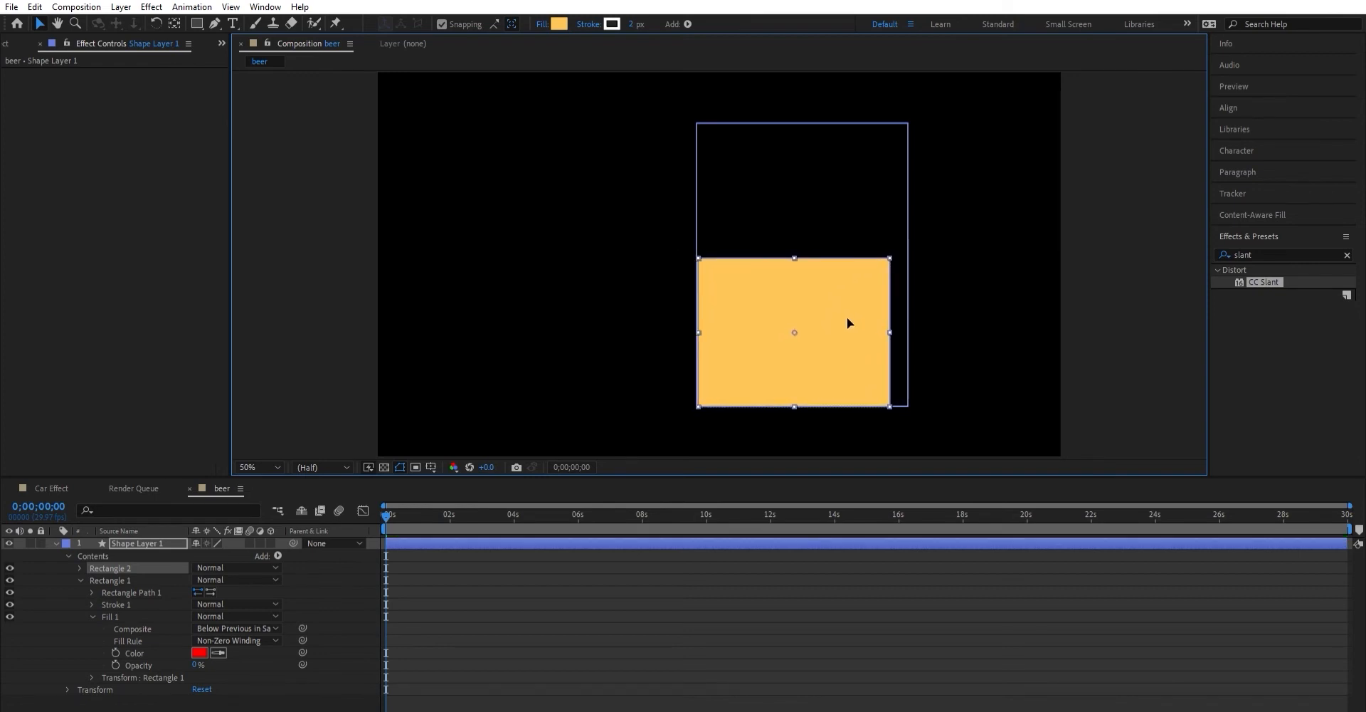
# Move the orange rectangle's anchor point toward its bottom left corner, widen it to the glass's width, and flatten it into a thin strip
pyautogui.click(174, 24)
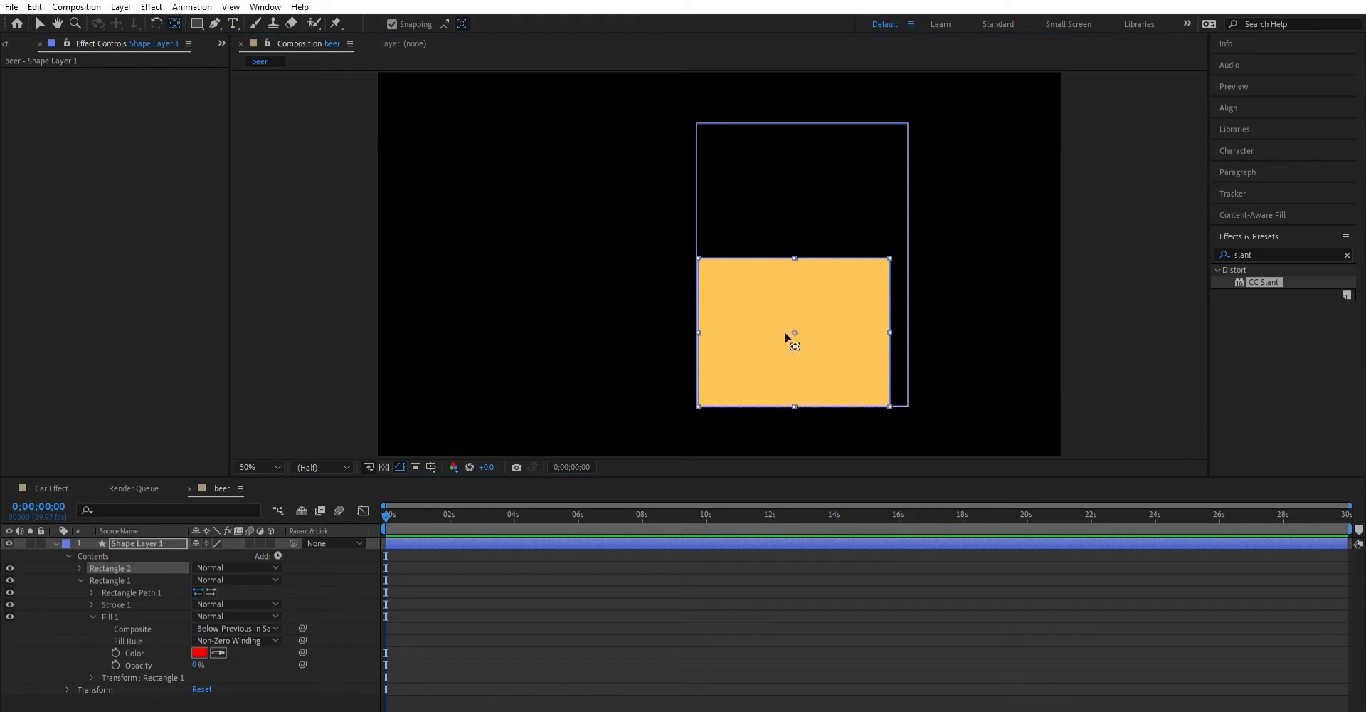
pyautogui.moveTo(799, 323); pyautogui.dragTo(702, 392)
pyautogui.click(39, 23)
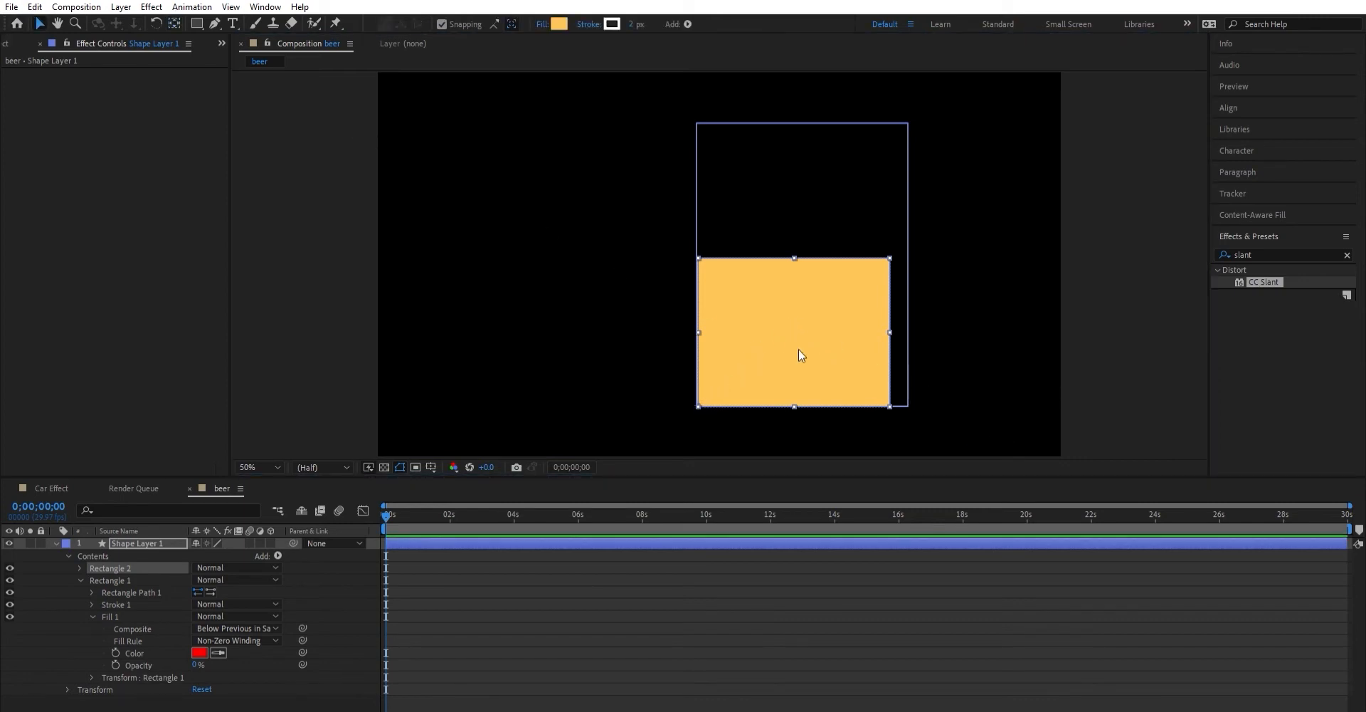
pyautogui.moveTo(893, 314); pyautogui.dragTo(909, 320)
pyautogui.moveTo(804, 244); pyautogui.dragTo(801, 382)
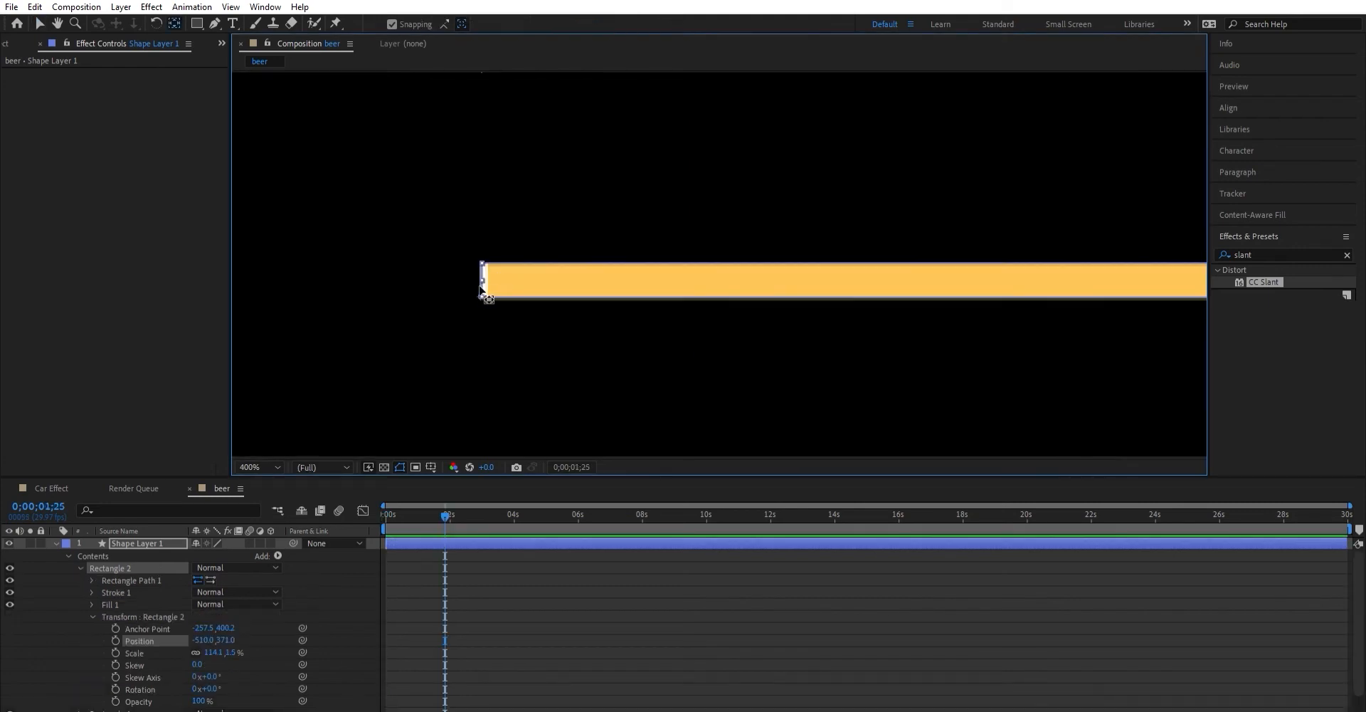
# Reposition the orange strip's anchor point from its left end to its horizontal center
pyautogui.moveTo(481, 289); pyautogui.dragTo(483, 290)
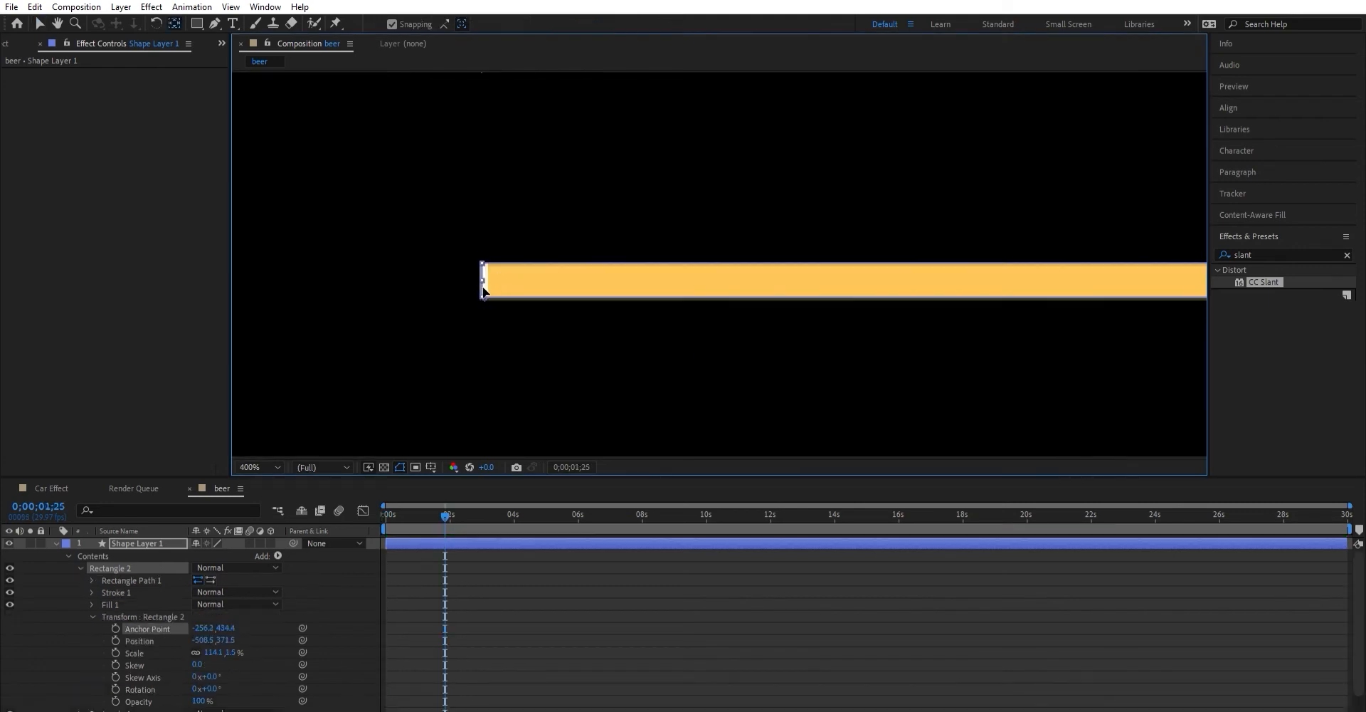
pyautogui.moveTo(903, 278); pyautogui.dragTo(909, 277)
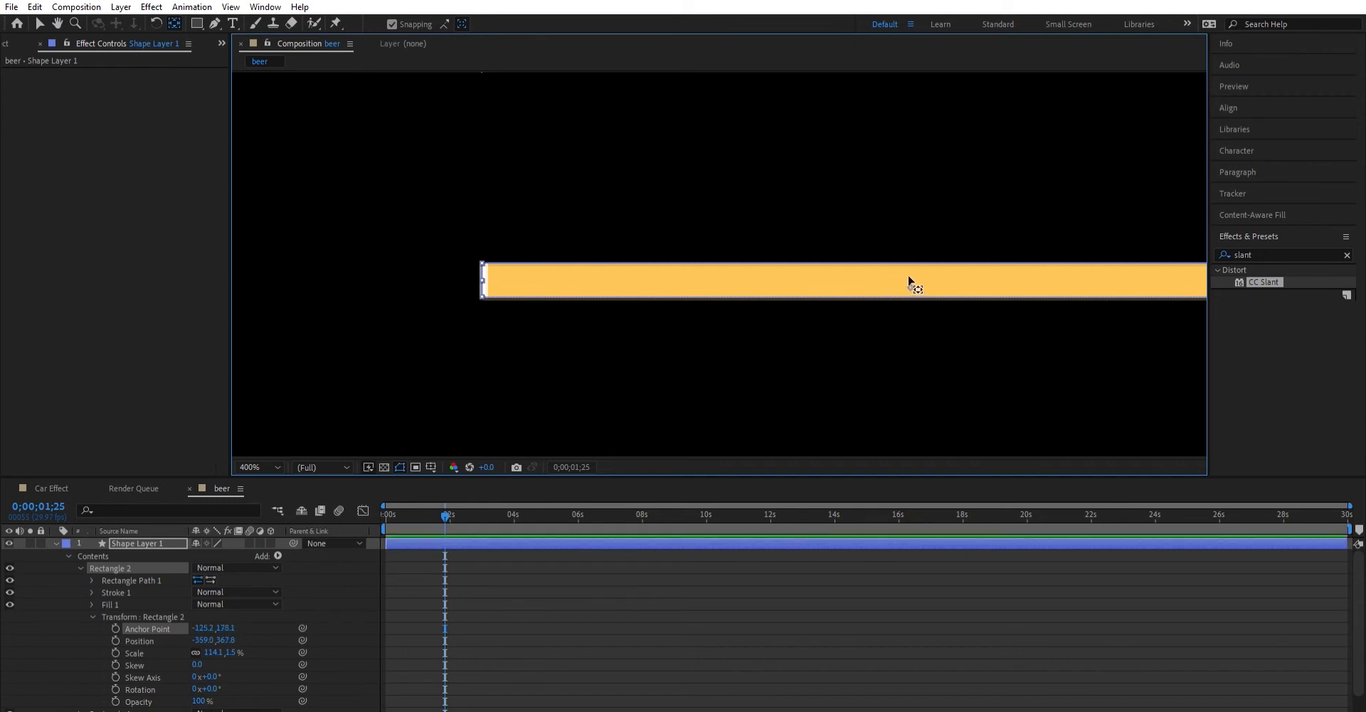
pyautogui.press('/')
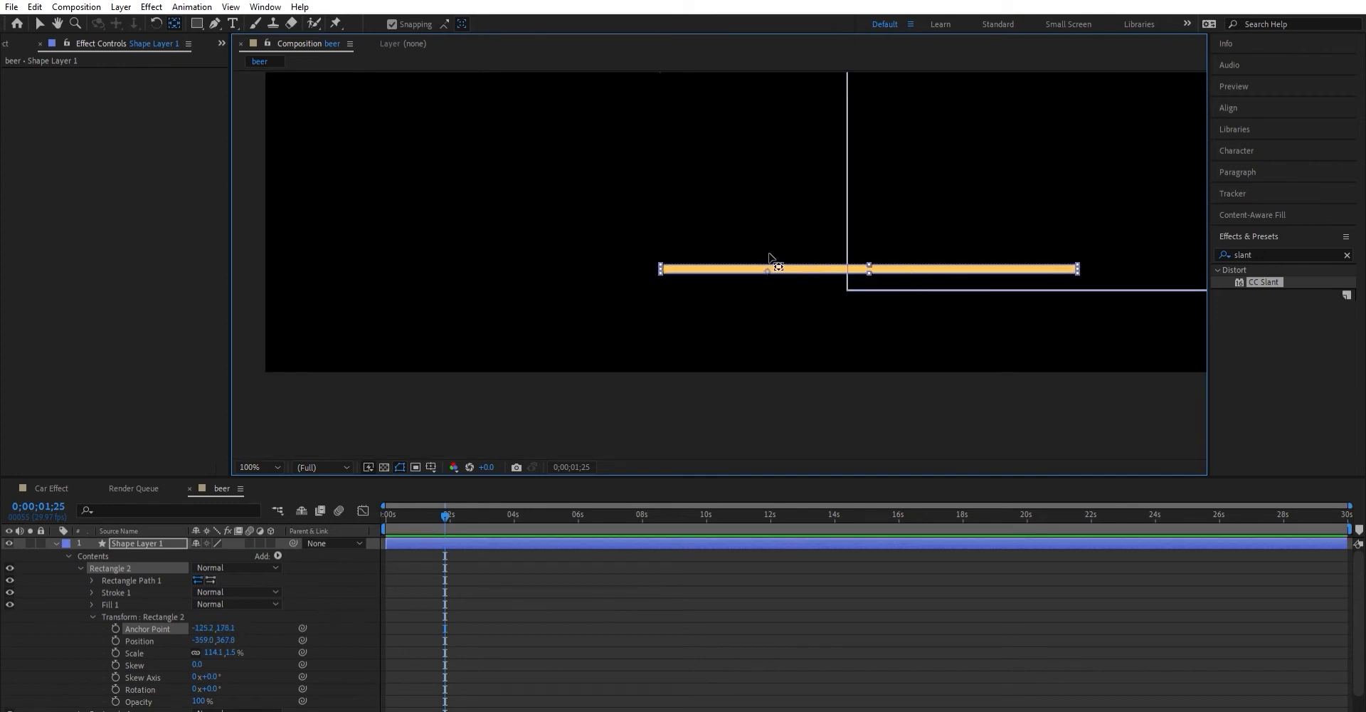
pyautogui.moveTo(799, 264); pyautogui.dragTo(885, 262)
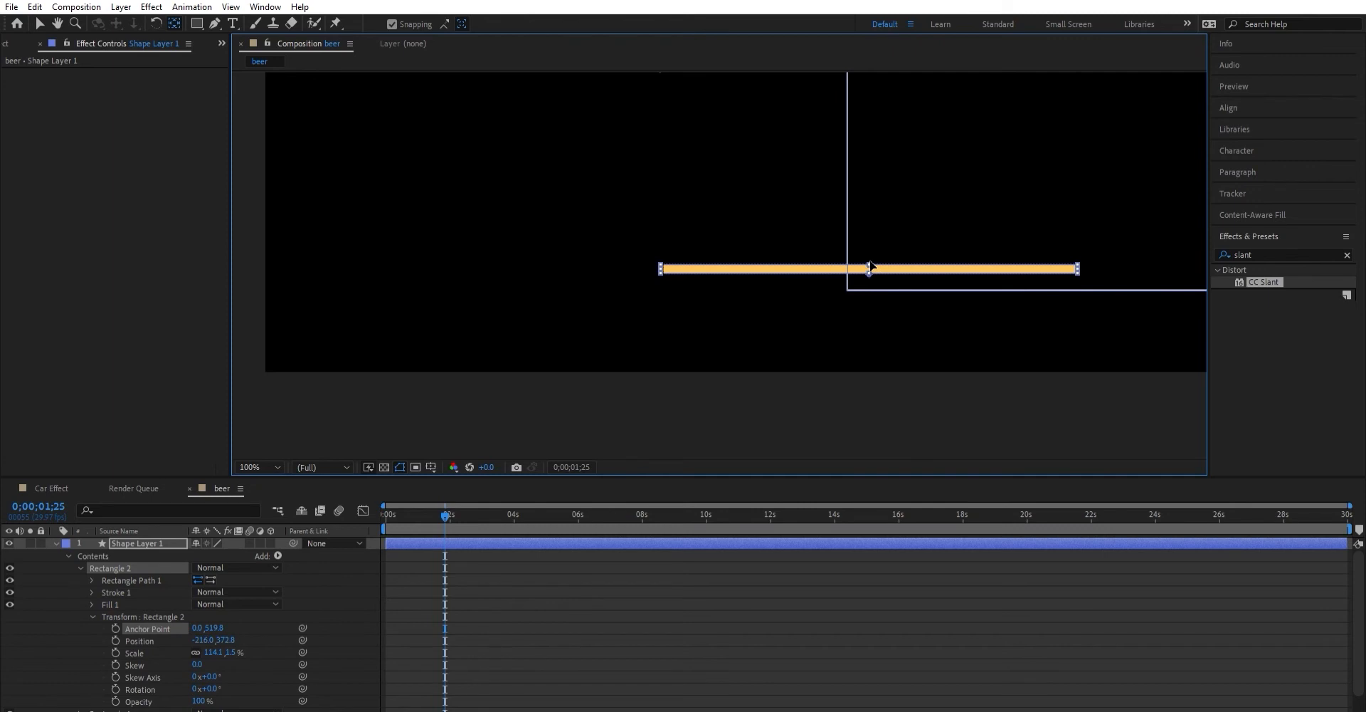
# Place the orange strip at the bottom of the glass outline and stretch it upward to about 62.6% vertical scale
pyautogui.moveTo(844, 270); pyautogui.dragTo(505, 379)
pyautogui.press('v')
pyautogui.moveTo(570, 406); pyautogui.dragTo(716, 176)
pyautogui.scroll(-2, 729, 381)
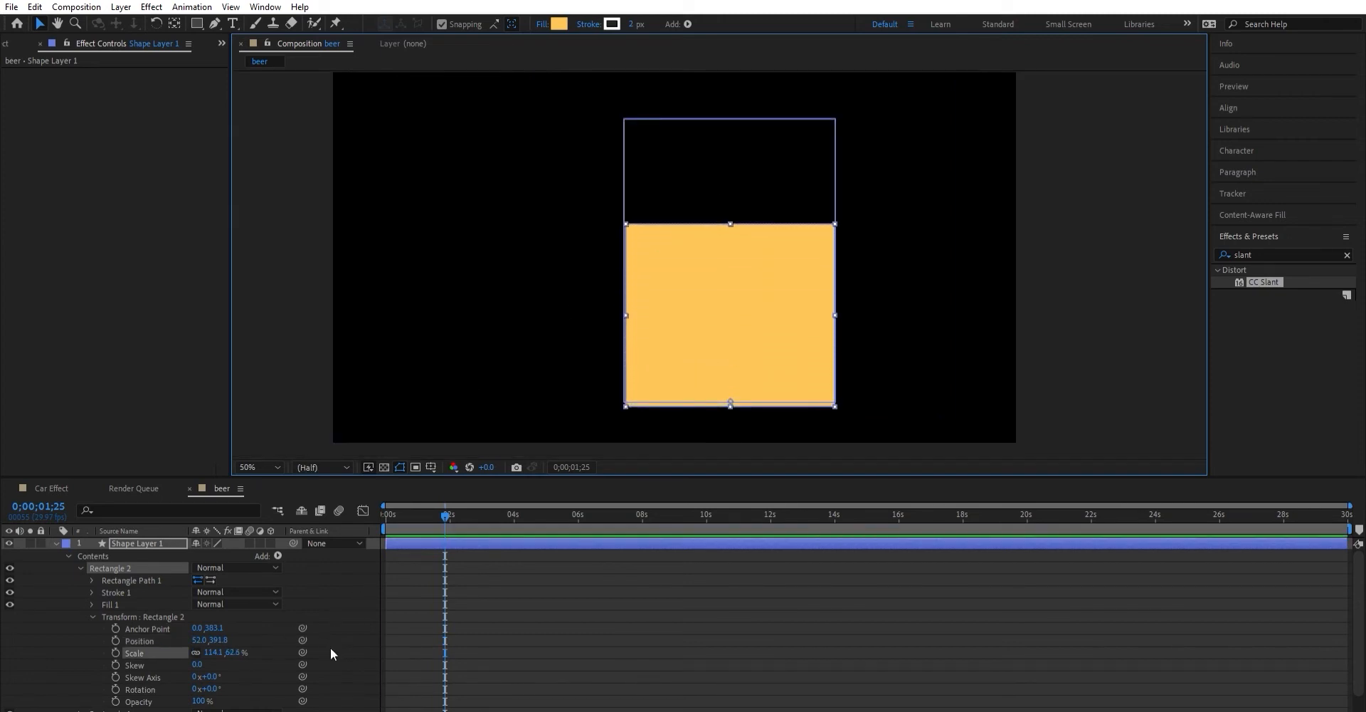
# Keyframe the orange rectangle's vertical scale from about 8% at the start to 62.6% at 0;00;01;25, and preview the glass filling
pyautogui.click(115, 652)
pyautogui.hotkey('shift', 'pageup')
pyautogui.press('pageup')
pyautogui.press('pageup')
pyautogui.moveTo(730, 224); pyautogui.dragTo(730, 389)
pyautogui.click(431, 651)
pyautogui.press('Delete')
pyautogui.press('Home')
pyautogui.press('space')
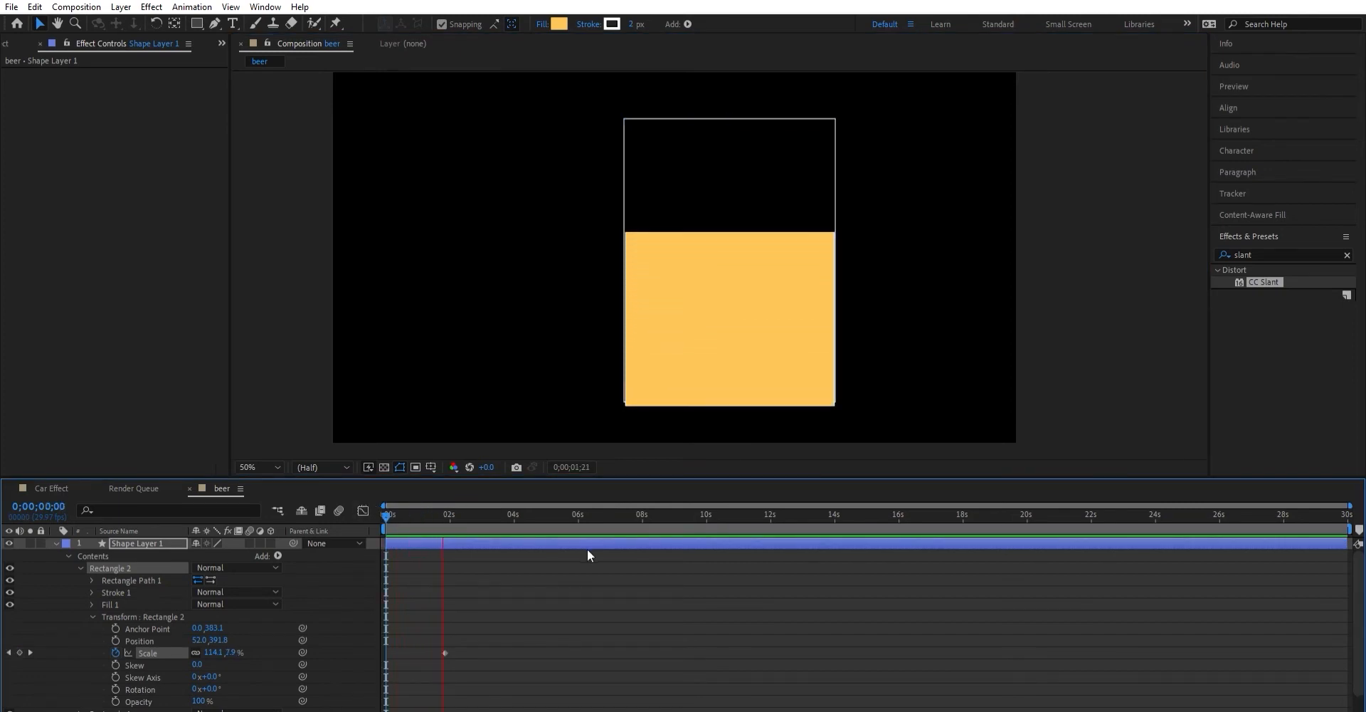
# Delete the beer shape layer and add a text line reading "Hi there, my name is" followed by a first name
pyautogui.press('Delete')
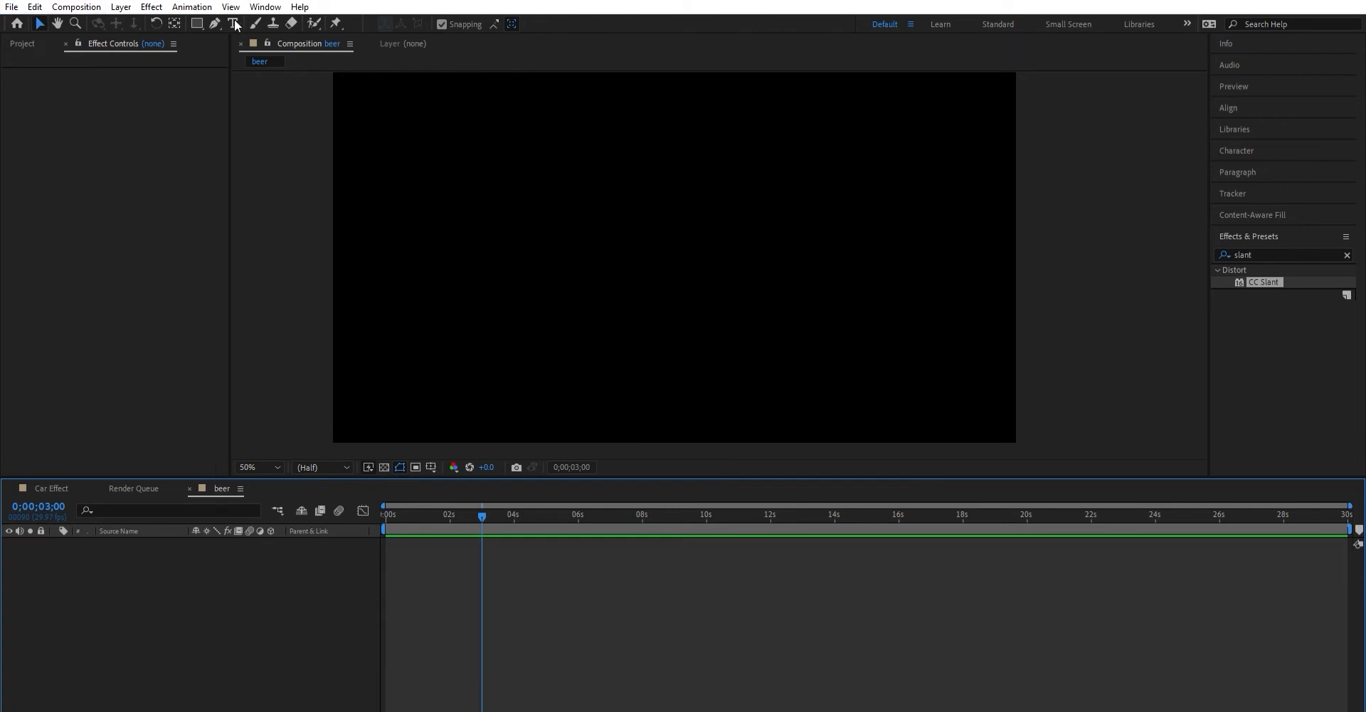
pyautogui.hotkey('ctrl', 't')
pyautogui.click(560, 202)
pyautogui.write('Hi there, my')
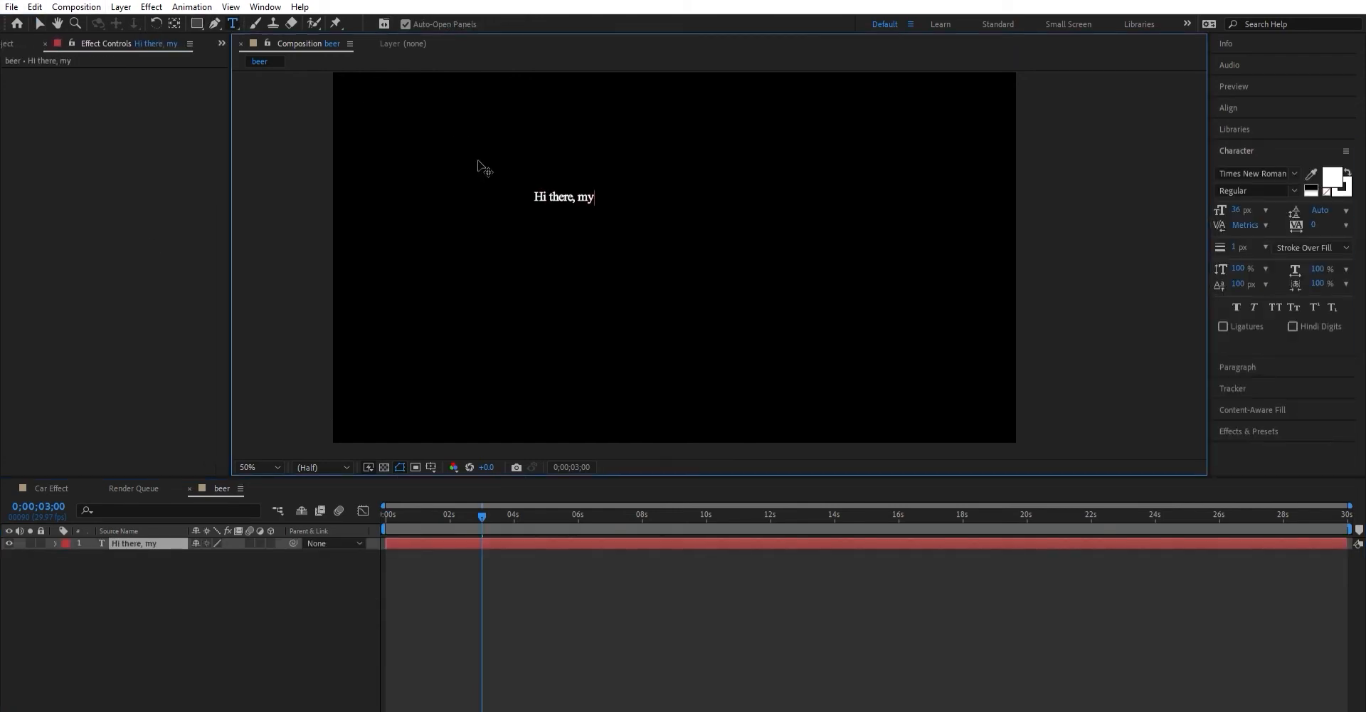
pyautogui.write(' name is Grace')
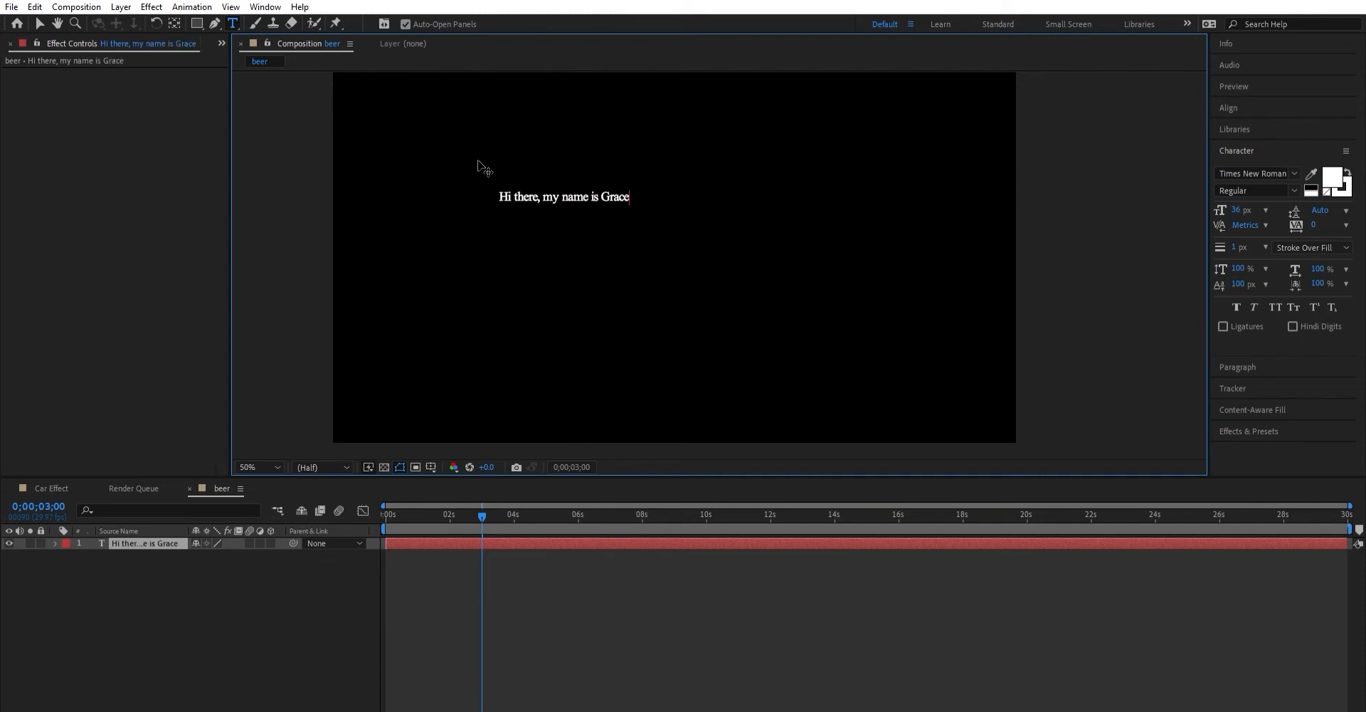
# Finish the text line and enlarge it to span a little over half the frame's width
pyautogui.press('Escape')
pyautogui.press('y')
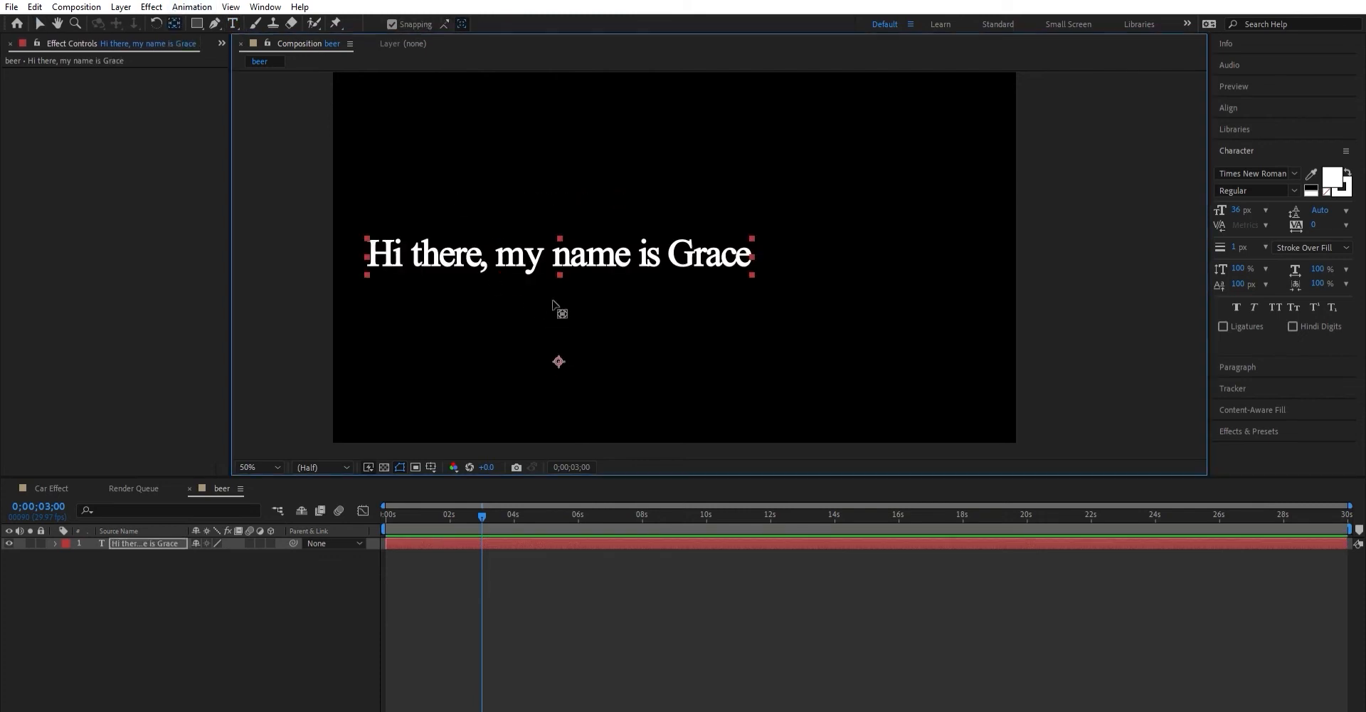
pyautogui.press('v')
# Draw a wide rectangle over the end of the text on a new shape layer and fill it with black
pyautogui.press('F2')
pyautogui.click(204, 23)
pyautogui.moveTo(591, 183); pyautogui.dragTo(966, 300)
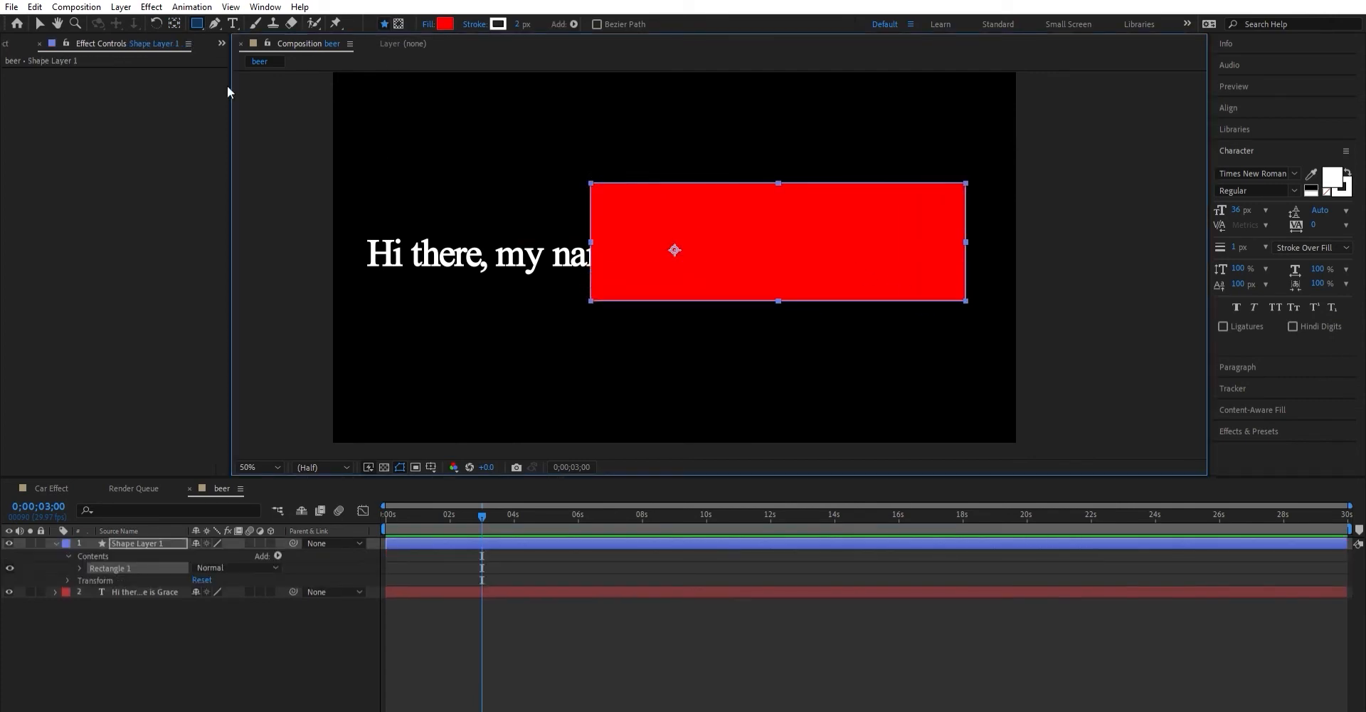
pyautogui.click(443, 18)
pyautogui.click(594, 419)
pyautogui.click(797, 281)
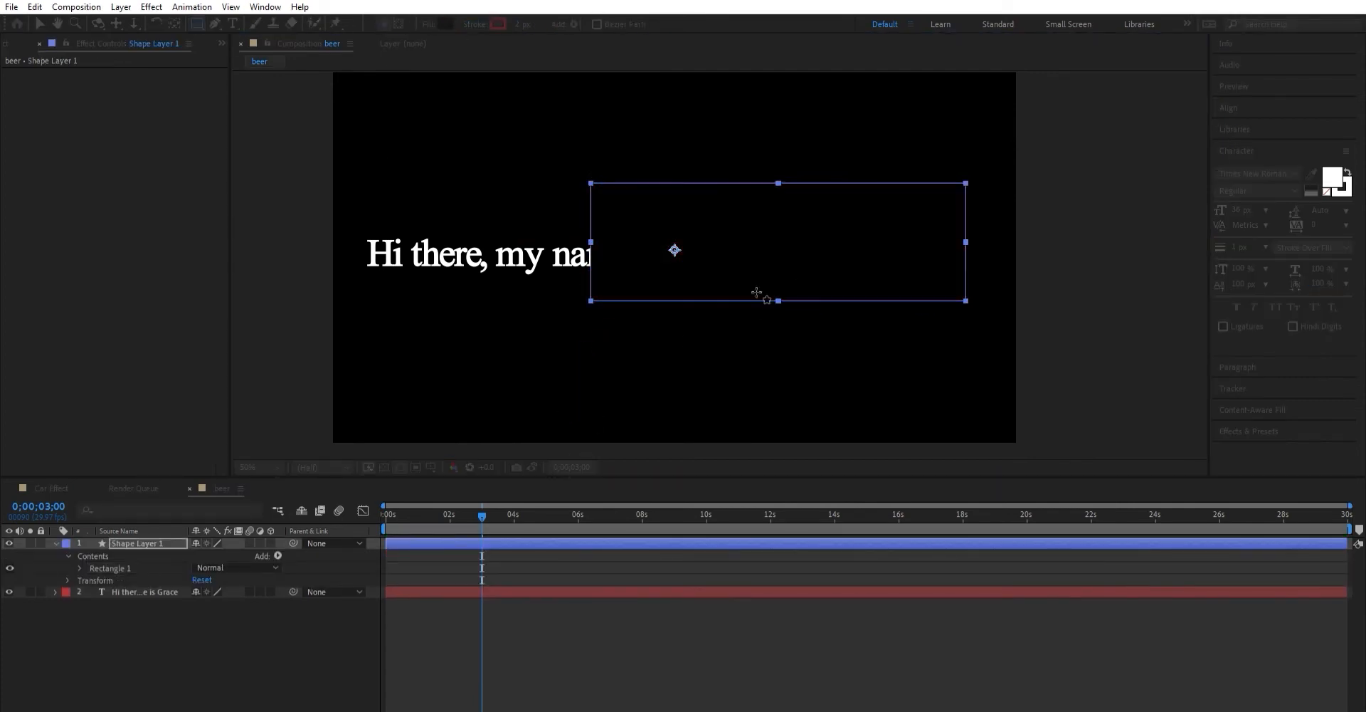
# Set the black rectangle's stroke opacity to 0% and move the rectangle left to cover the whole text
pyautogui.click(81, 567)
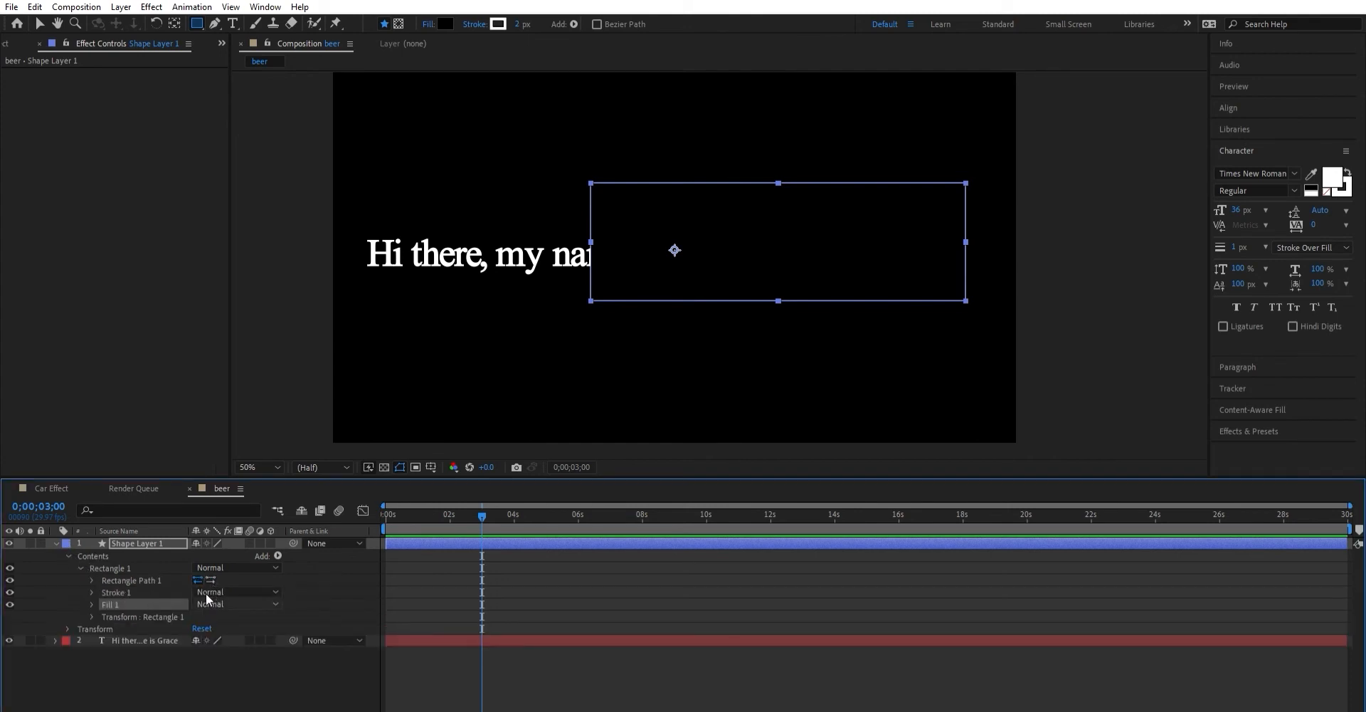
pyautogui.click(92, 604)
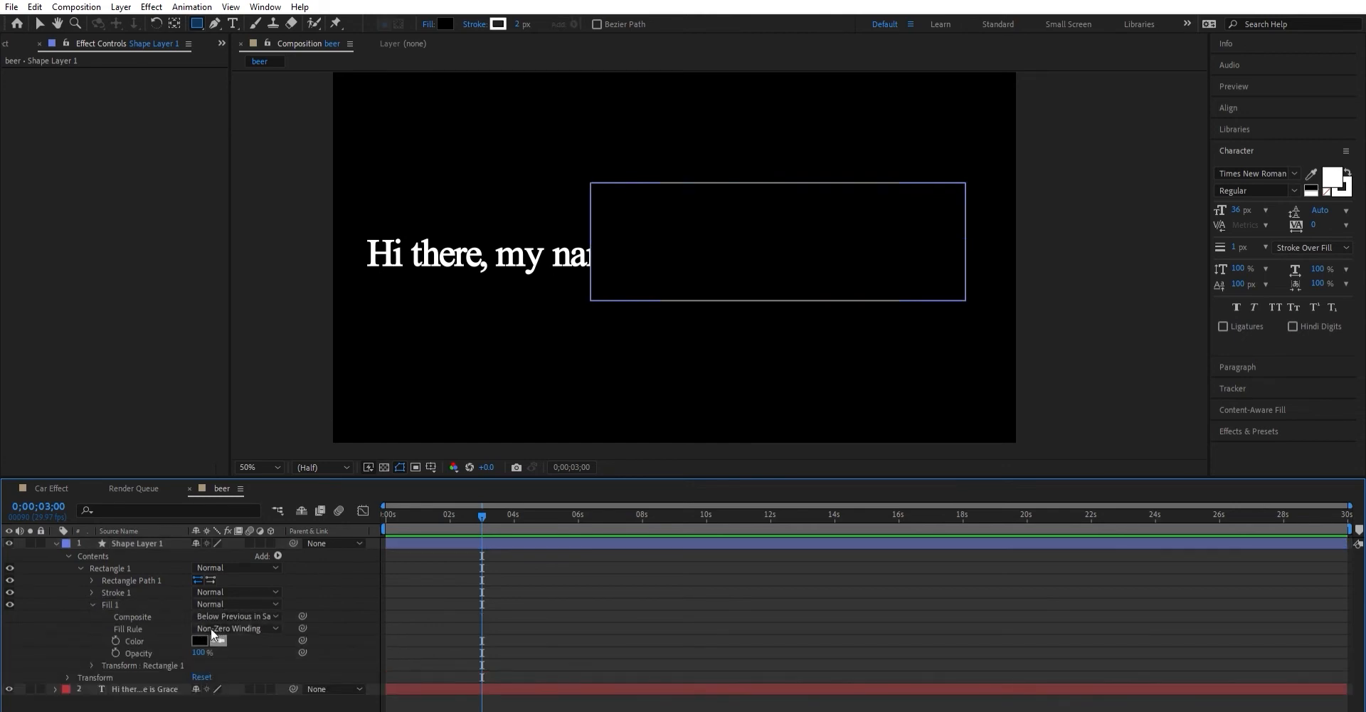
pyautogui.click(91, 592)
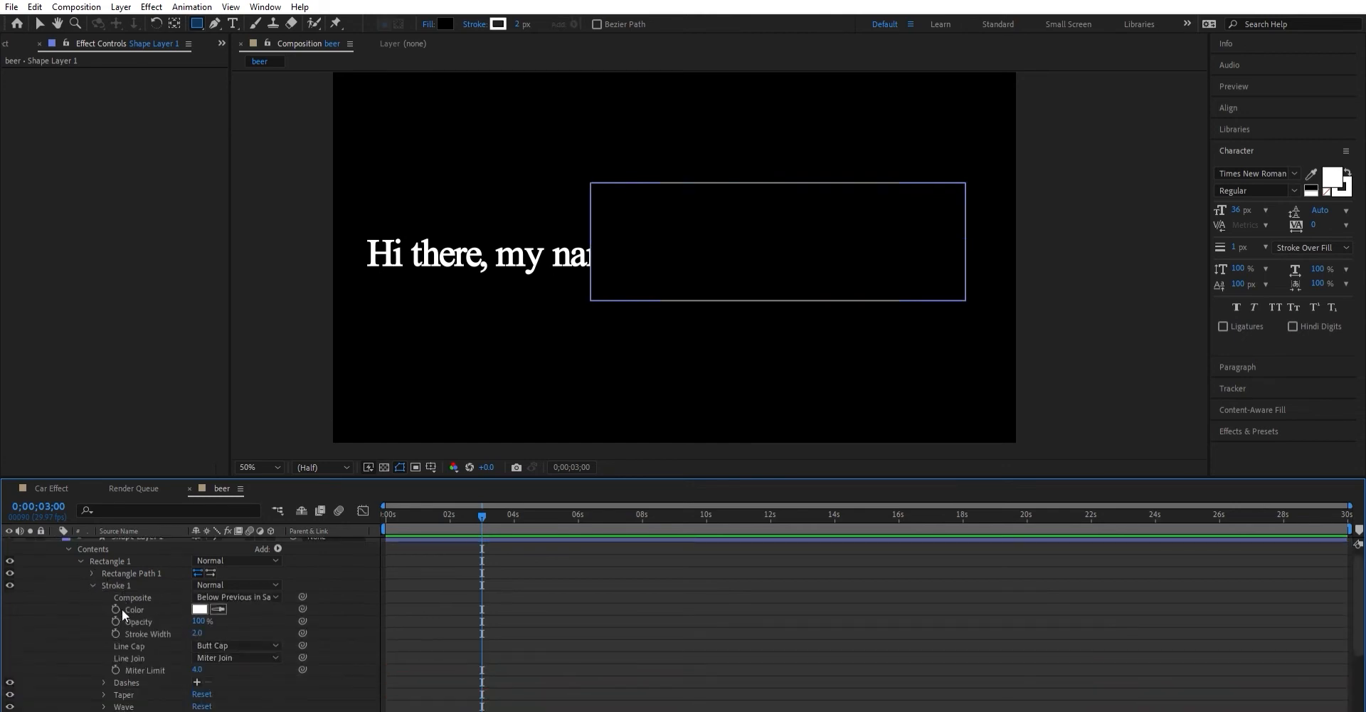
pyautogui.moveTo(200, 621); pyautogui.dragTo(128, 621)
pyautogui.press('v')
pyautogui.moveTo(781, 269); pyautogui.dragTo(550, 269)
# Keyframe the rectangle's position at 0;00;00;00, and move it right to about 1526, -23 at 0;00;04;25 to uncover the text
pyautogui.press('Home')
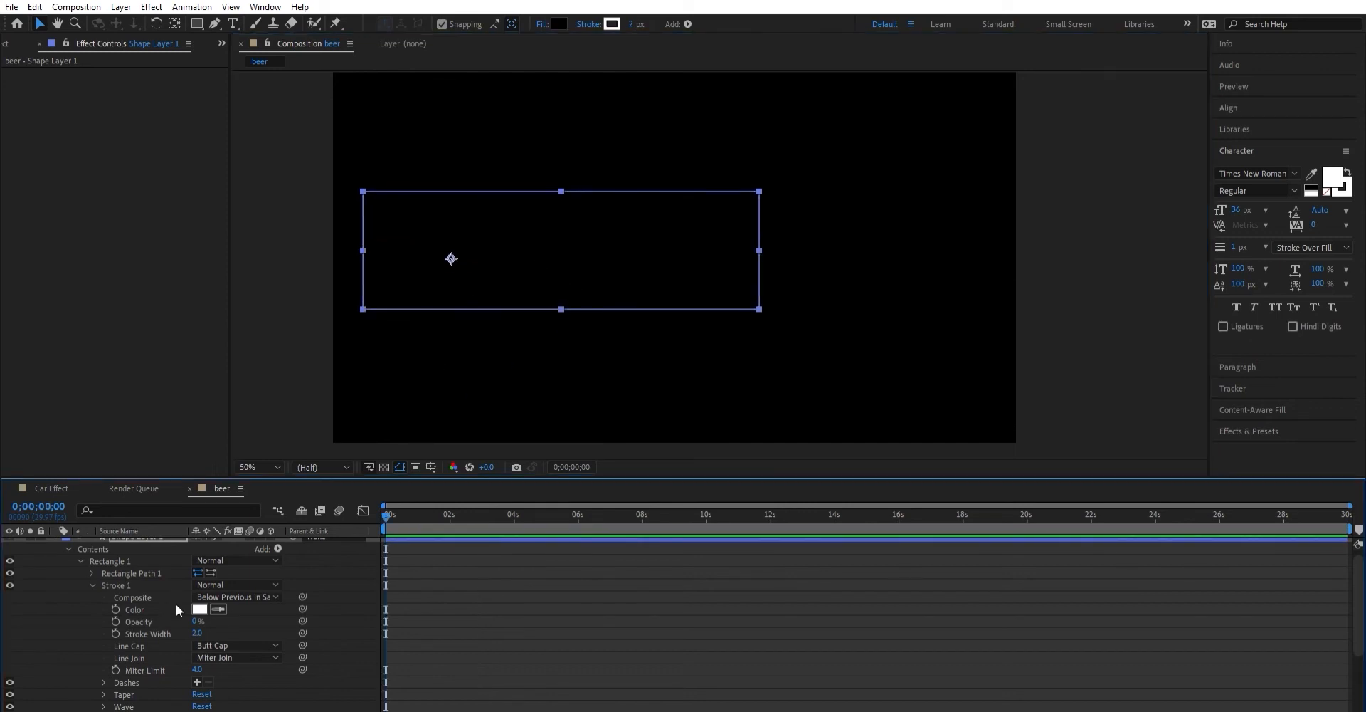
pyautogui.click(92, 585)
pyautogui.click(90, 654)
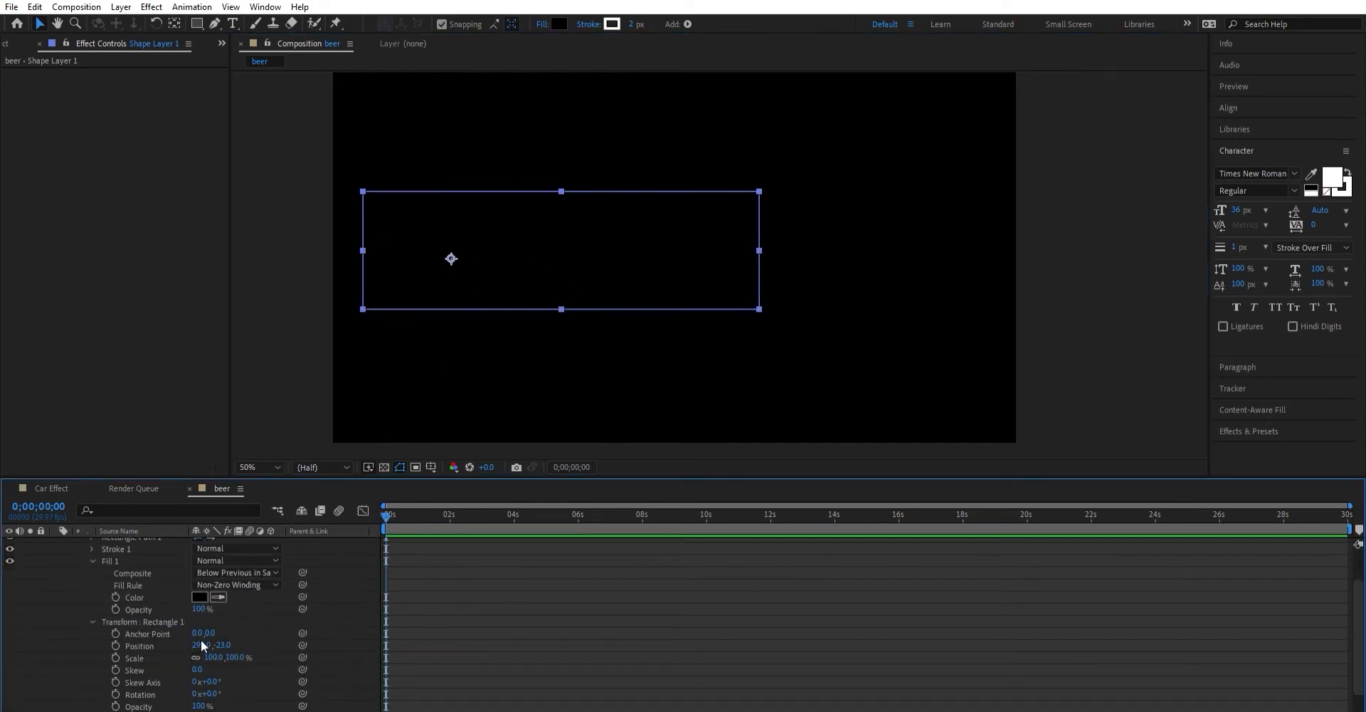
pyautogui.click(115, 645)
pyautogui.moveTo(386, 502); pyautogui.dragTo(542, 504)
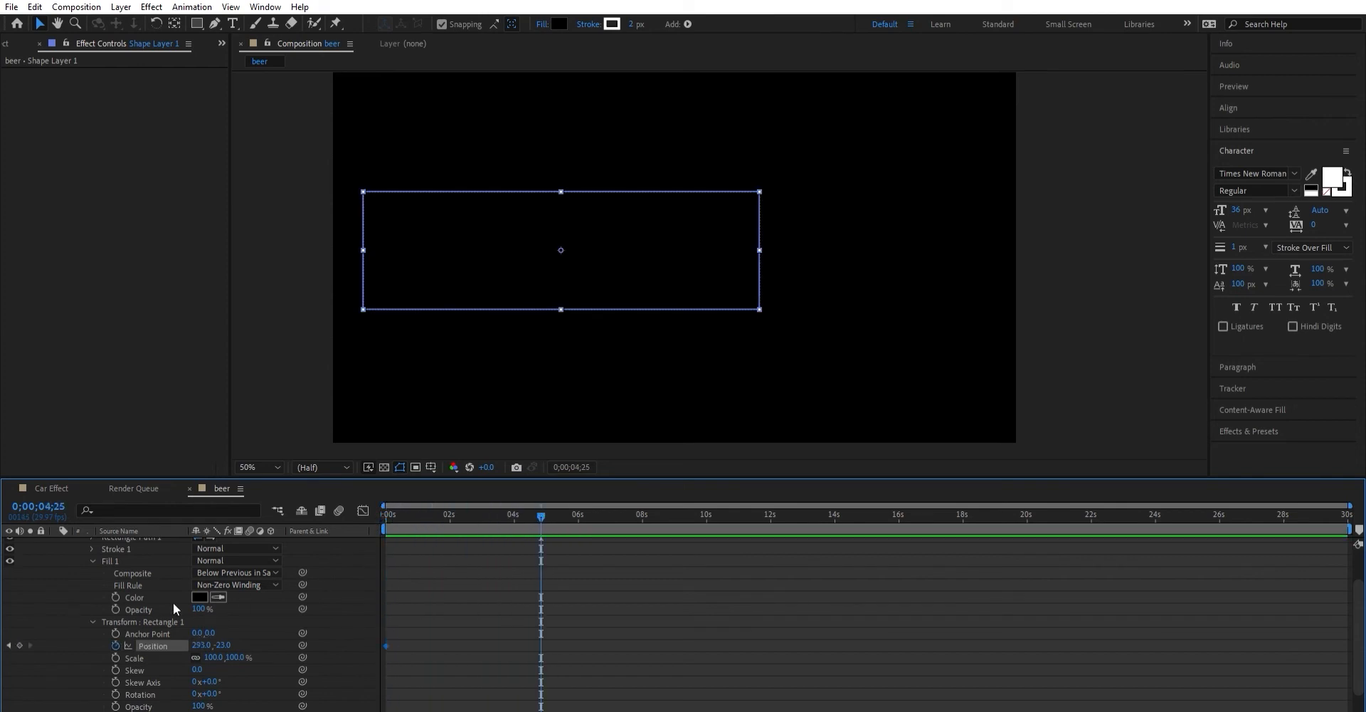
pyautogui.moveTo(524, 253); pyautogui.dragTo(987, 253)
# Preview the text reveal animation from the start of the composition
pyautogui.moveTo(550, 510); pyautogui.dragTo(348, 524)
pyautogui.click(1015, 271)
pyautogui.press('space')
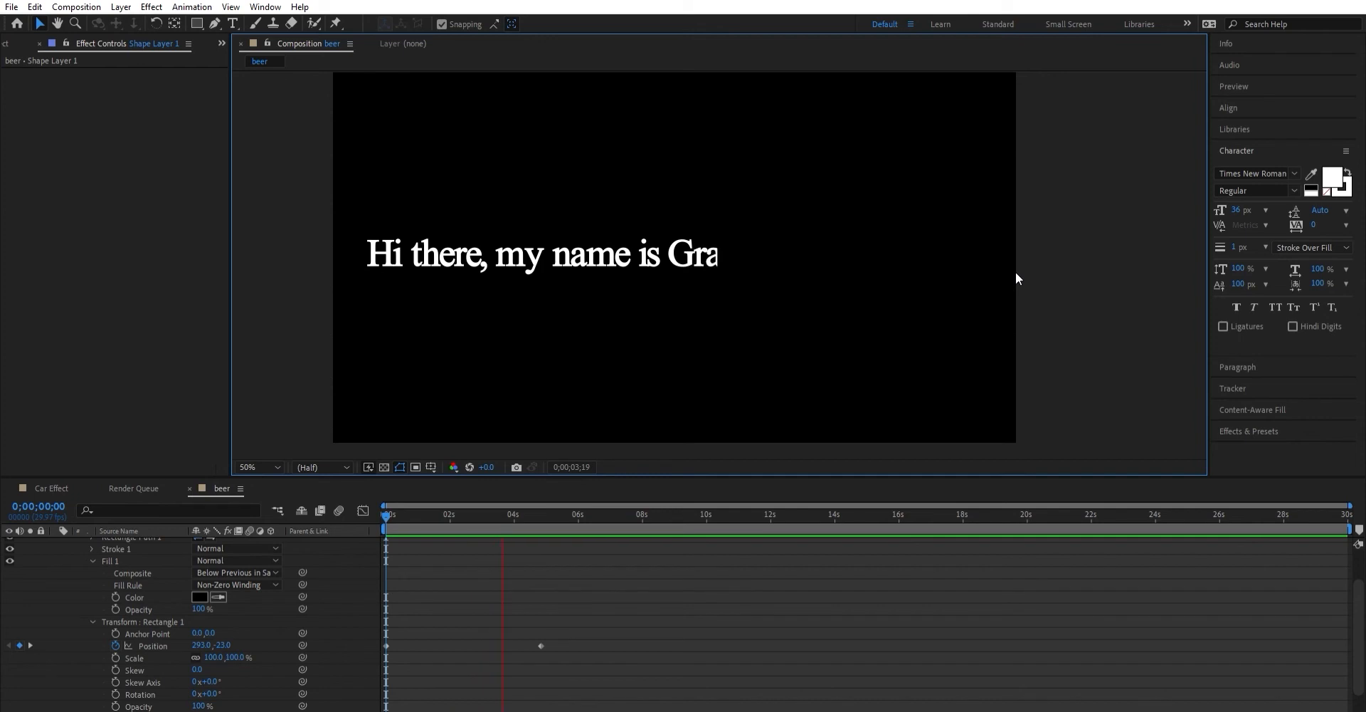
pyautogui.press('space')
# Move the black shape layer back over most of the text and apply the Gaussian Blur effect to it
pyautogui.moveTo(901, 260); pyautogui.dragTo(477, 255)
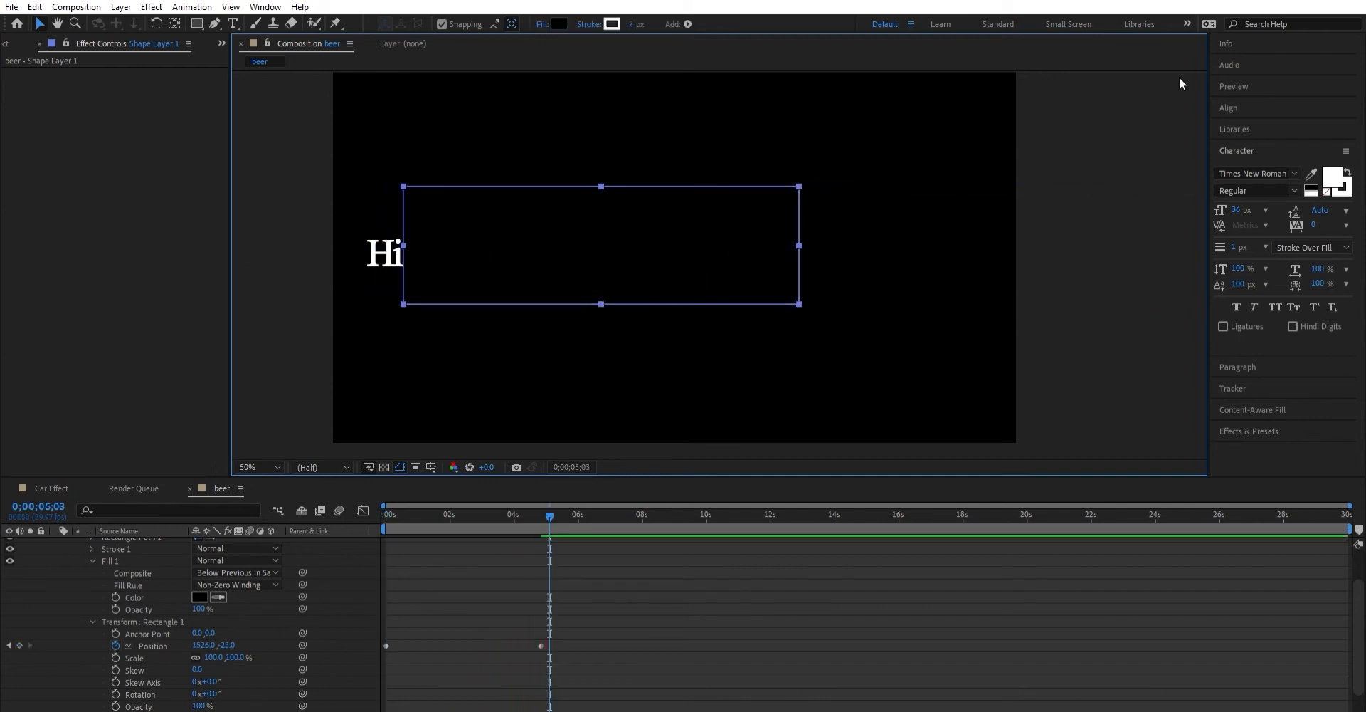
pyautogui.hotkey('ctrl', '5')
pyautogui.click(1321, 250)
pyautogui.write('gaussi')
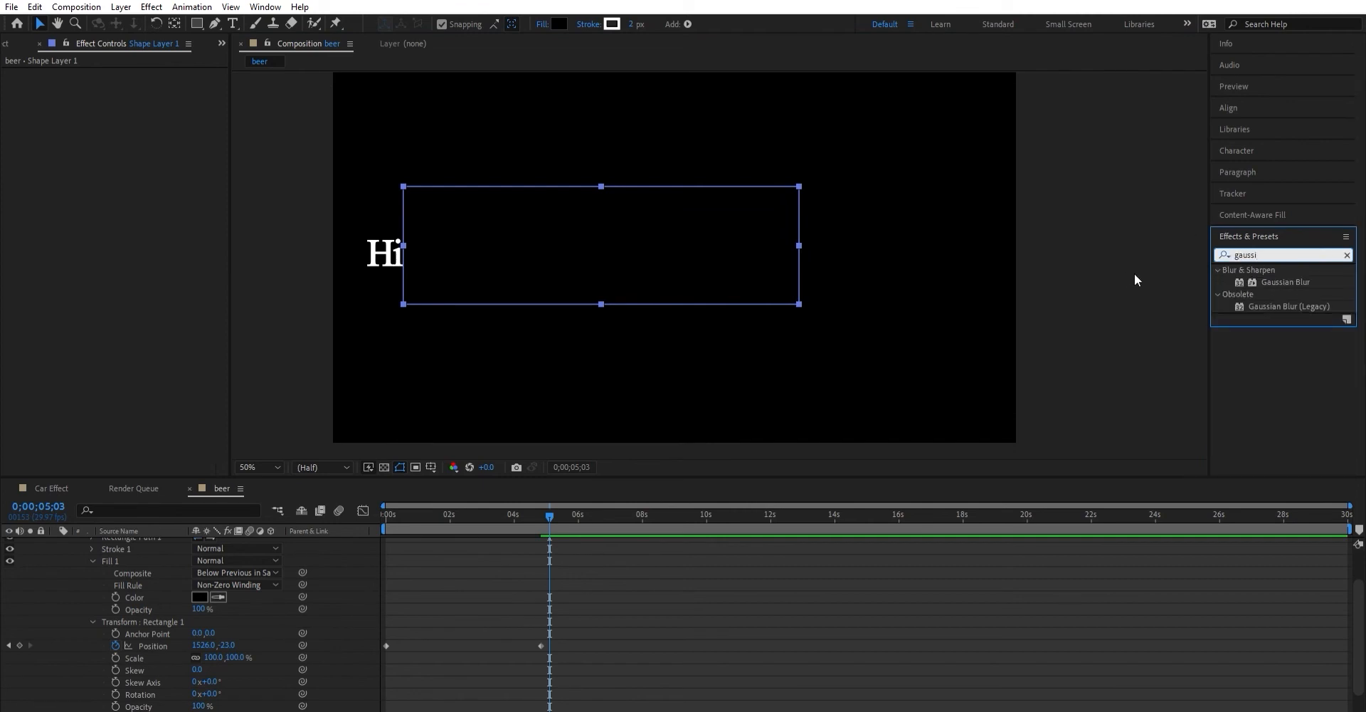
pyautogui.moveTo(1313, 282); pyautogui.dragTo(464, 539)
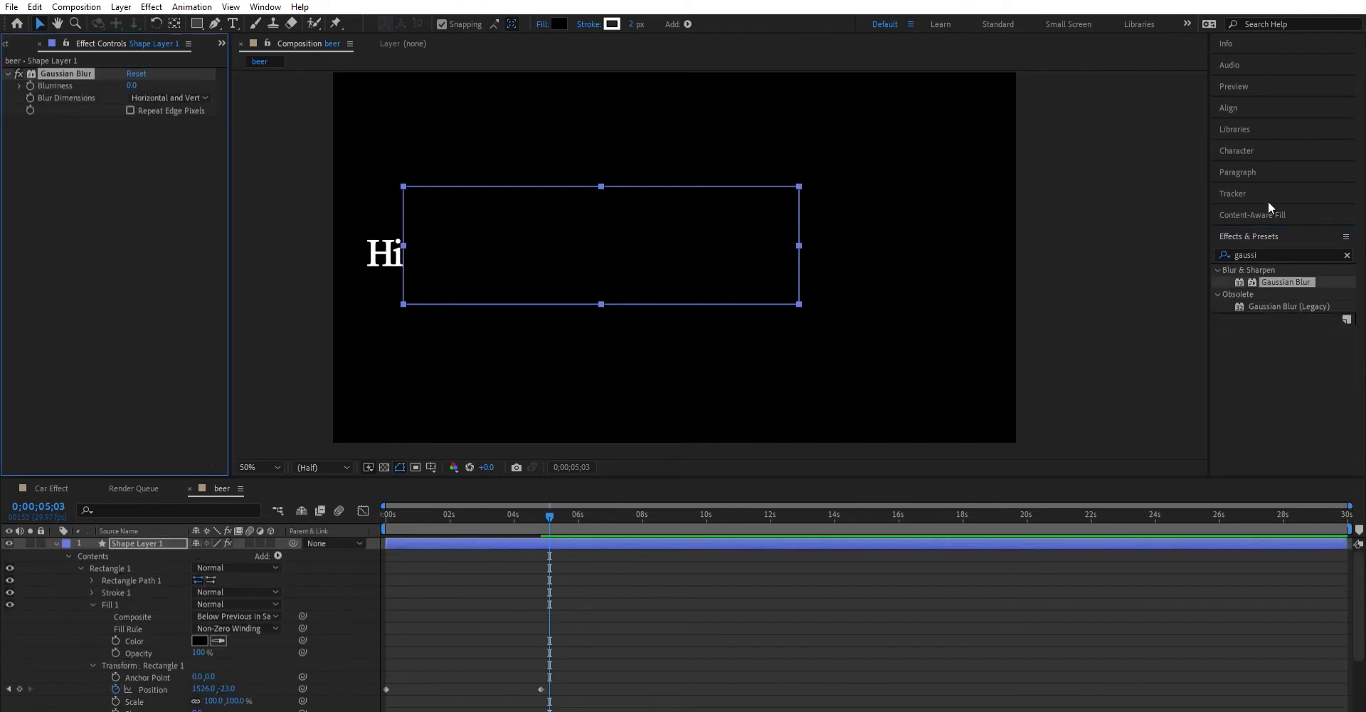
# Apply a second Gaussian Blur effect to the black shape layer and raise its blurriness to about 100
pyautogui.moveTo(1285, 282); pyautogui.dragTo(502, 526)
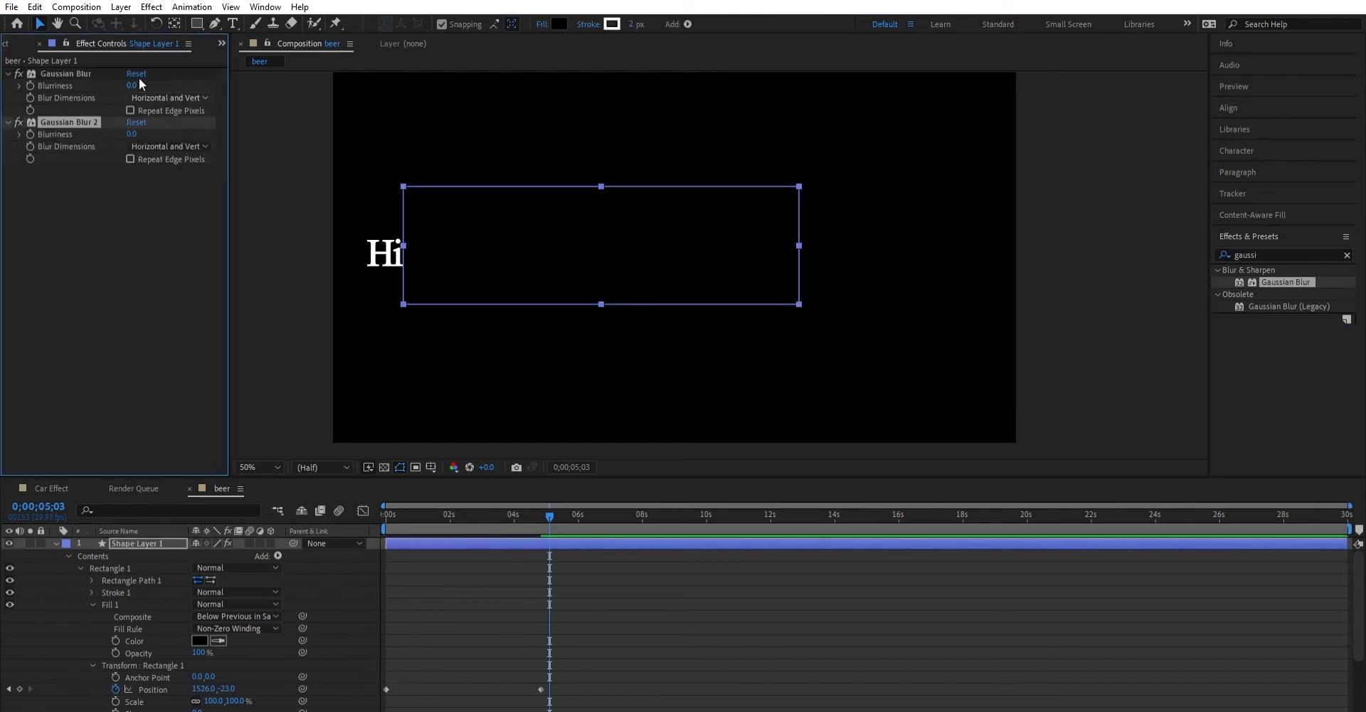
pyautogui.click(19, 134)
pyautogui.moveTo(40, 154); pyautogui.dragTo(63, 154)
pyautogui.moveTo(169, 149); pyautogui.dragTo(177, 146)
pyautogui.click(437, 253)
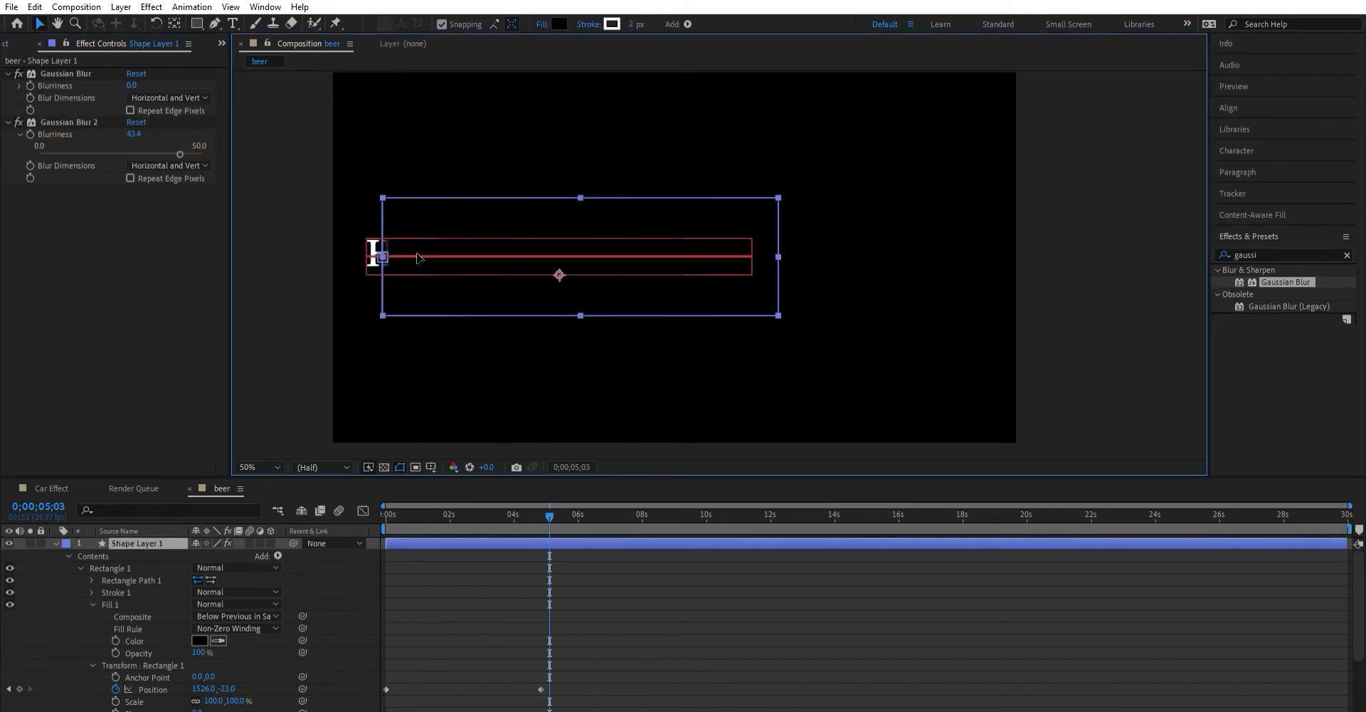
pyautogui.moveTo(135, 132); pyautogui.dragTo(884, 162)
pyautogui.moveTo(1068, 172); pyautogui.dragTo(1163, 176)
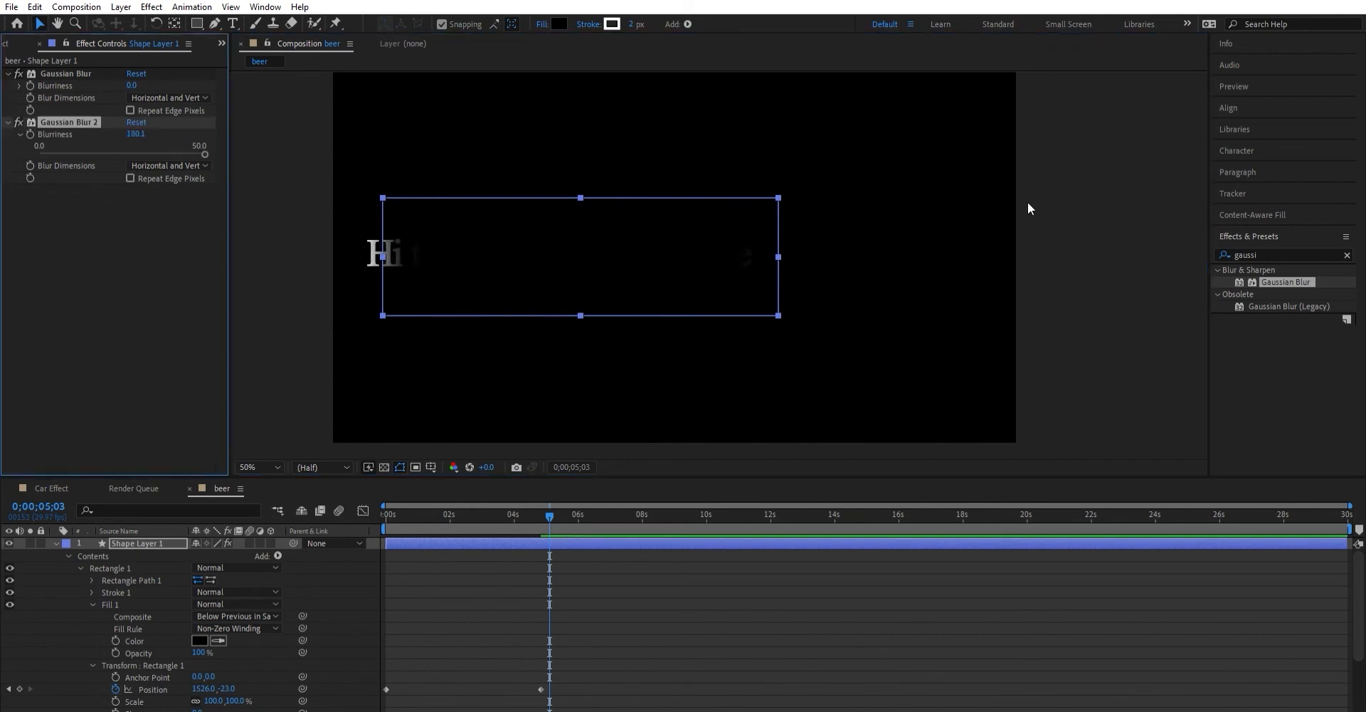
# Preview the blurred text reveal from the start of the composition
pyautogui.press('Home')
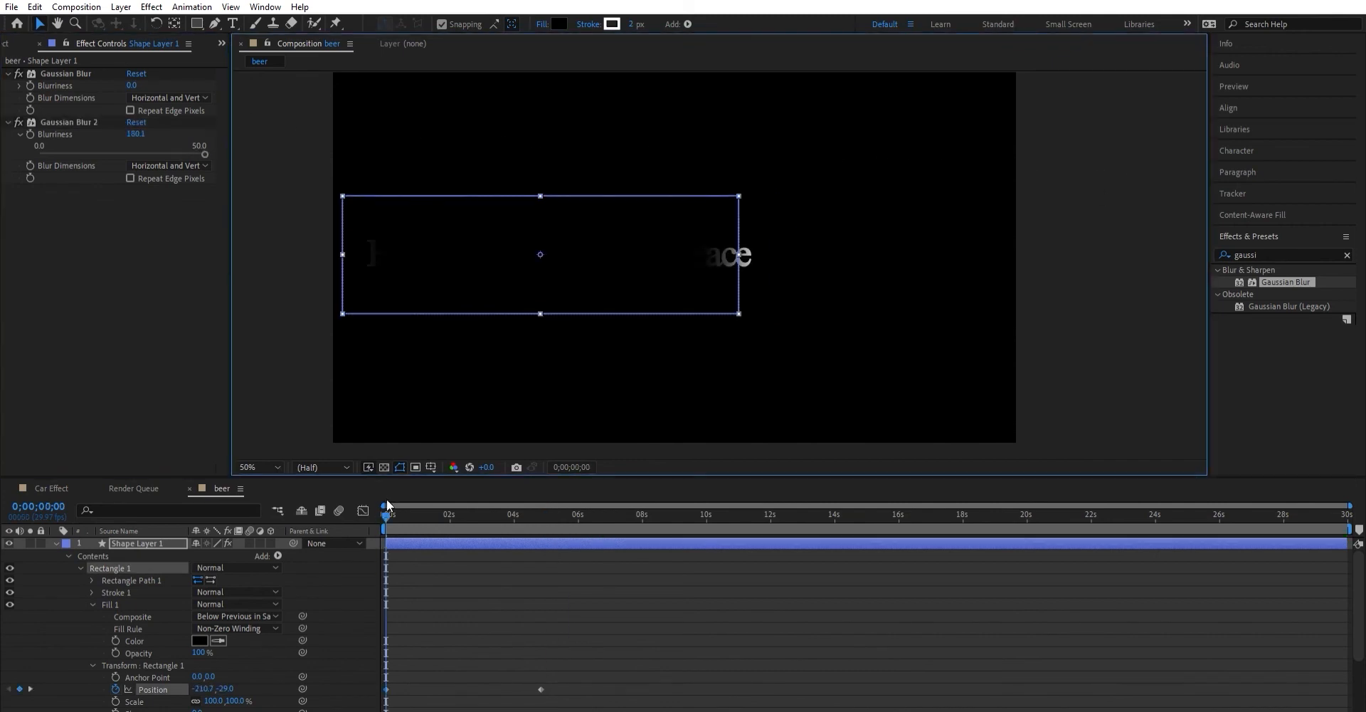
pyautogui.moveTo(388, 506)
pyautogui.mouseDown()
pyautogui.moveTo(536, 517)
pyautogui.moveTo(385, 514)
pyautogui.mouseUp()
pyautogui.press('space')
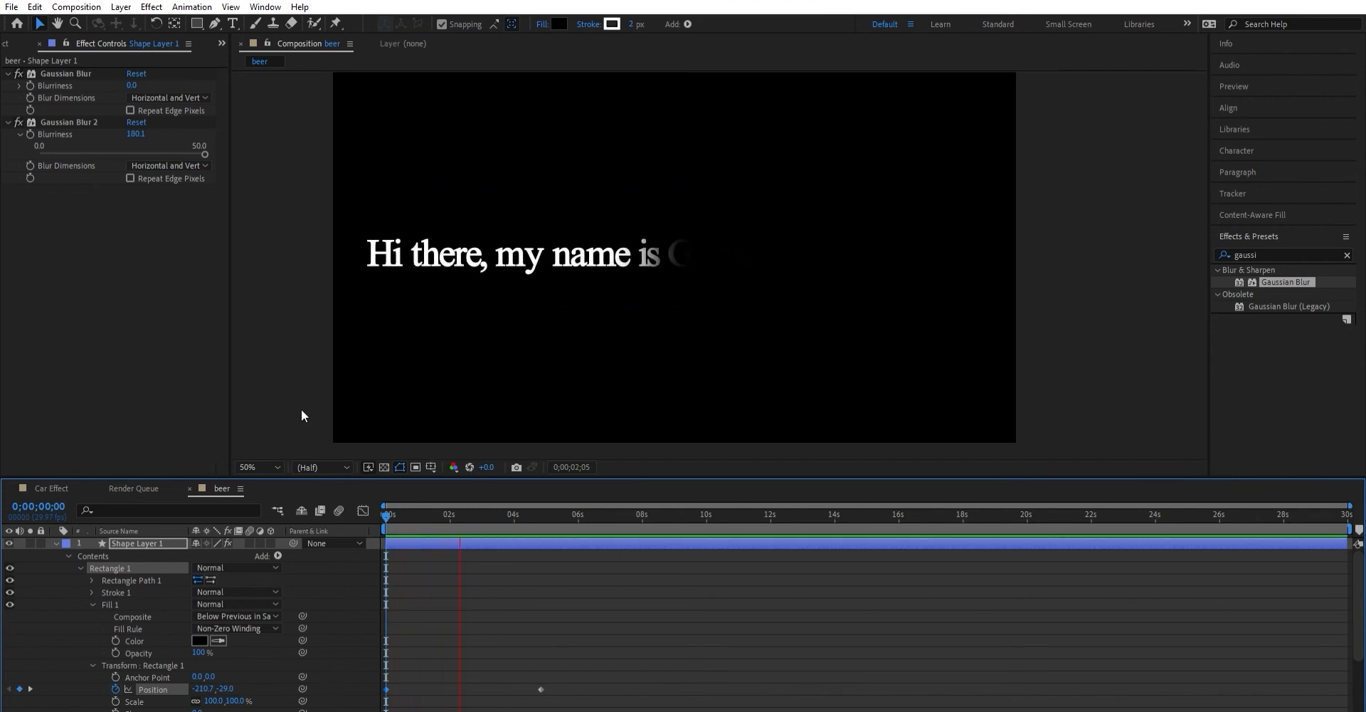
pyautogui.press('space')
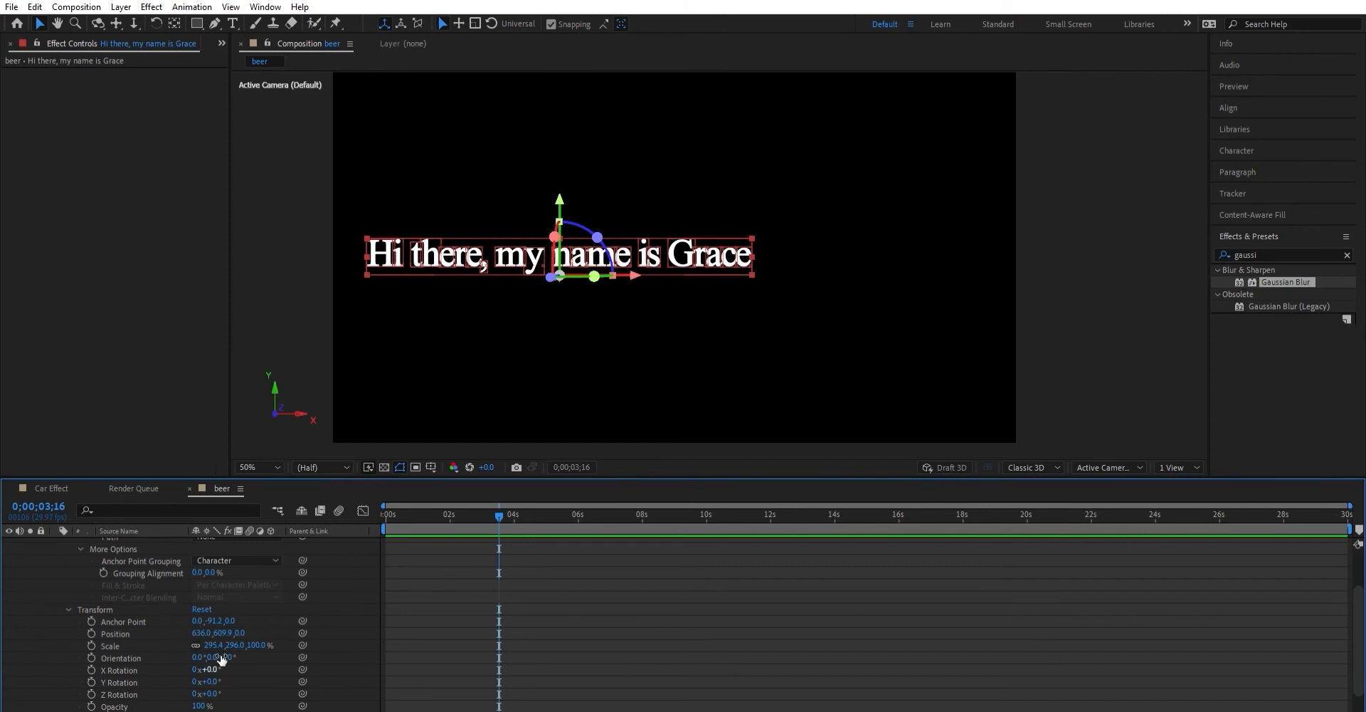
# Rotate the text layer in 3D and add a new mask to it
pyautogui.moveTo(222, 660); pyautogui.dragTo(202, 686)
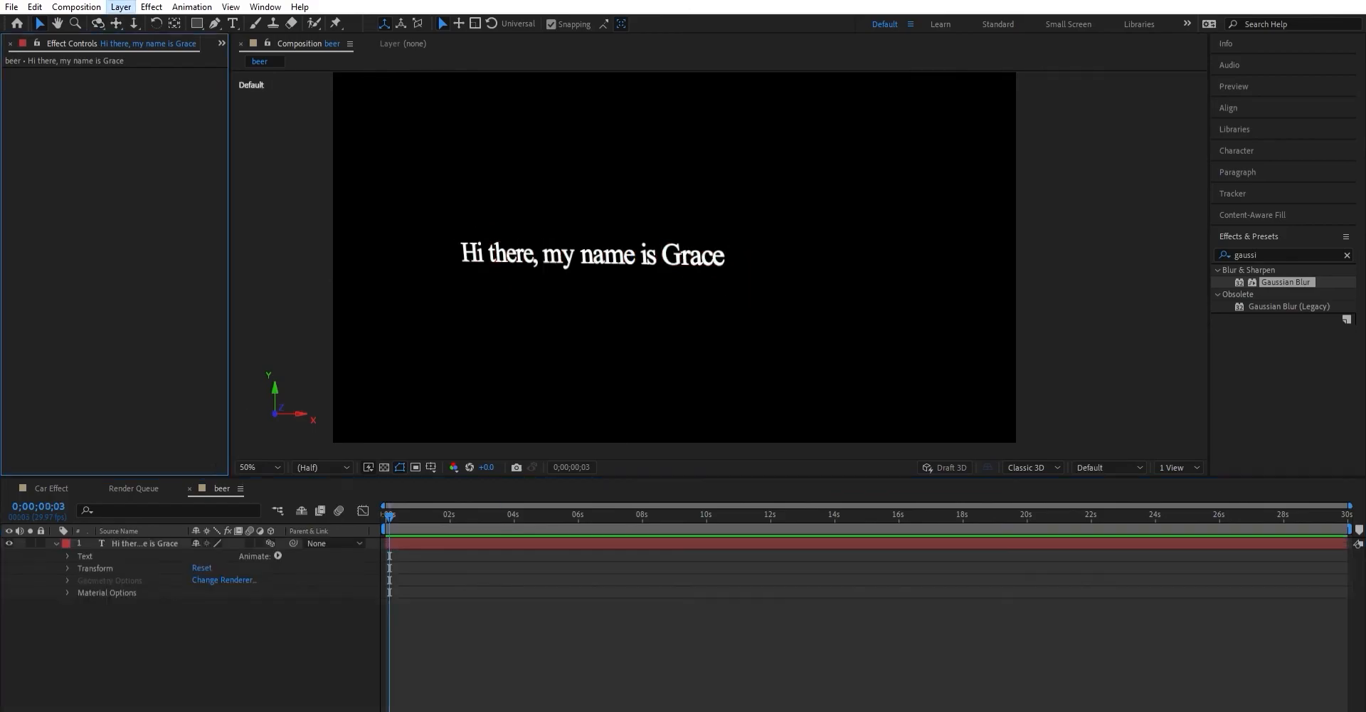
pyautogui.click(121, 6)
pyautogui.moveTo(141, 110)
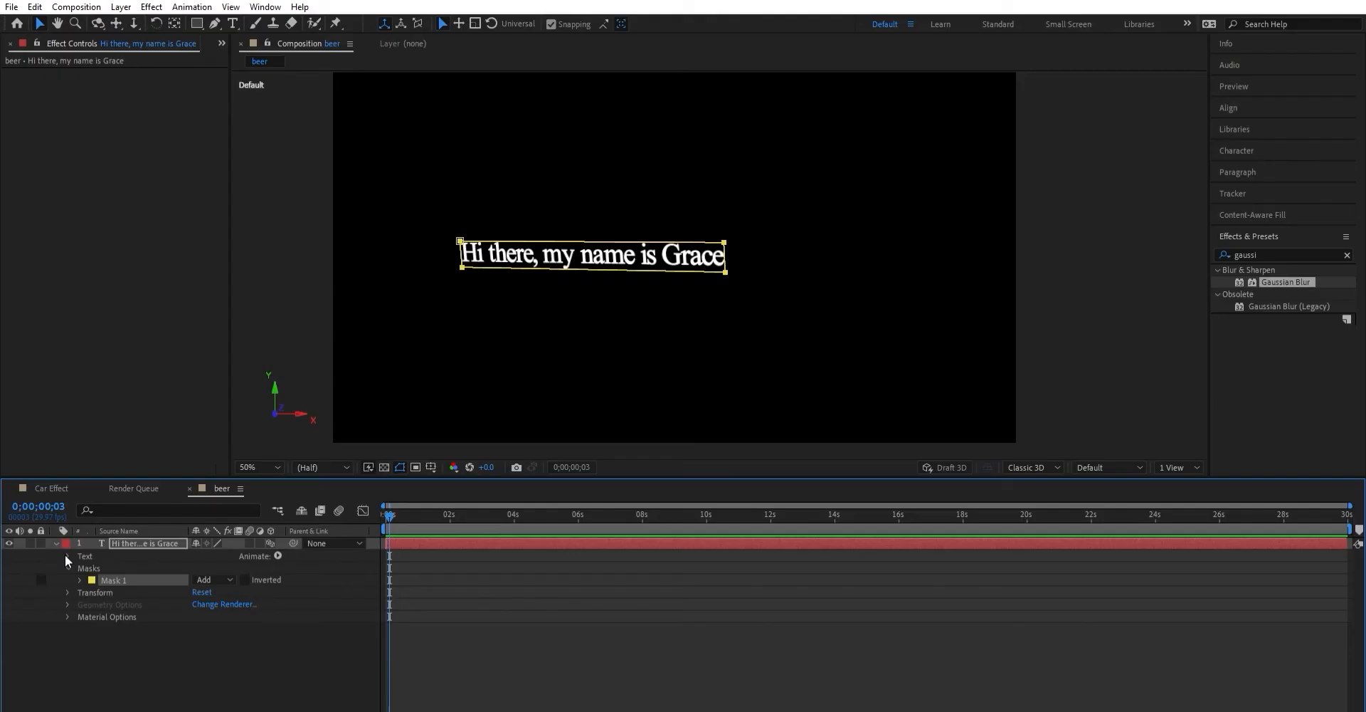
pyautogui.click(81, 578)
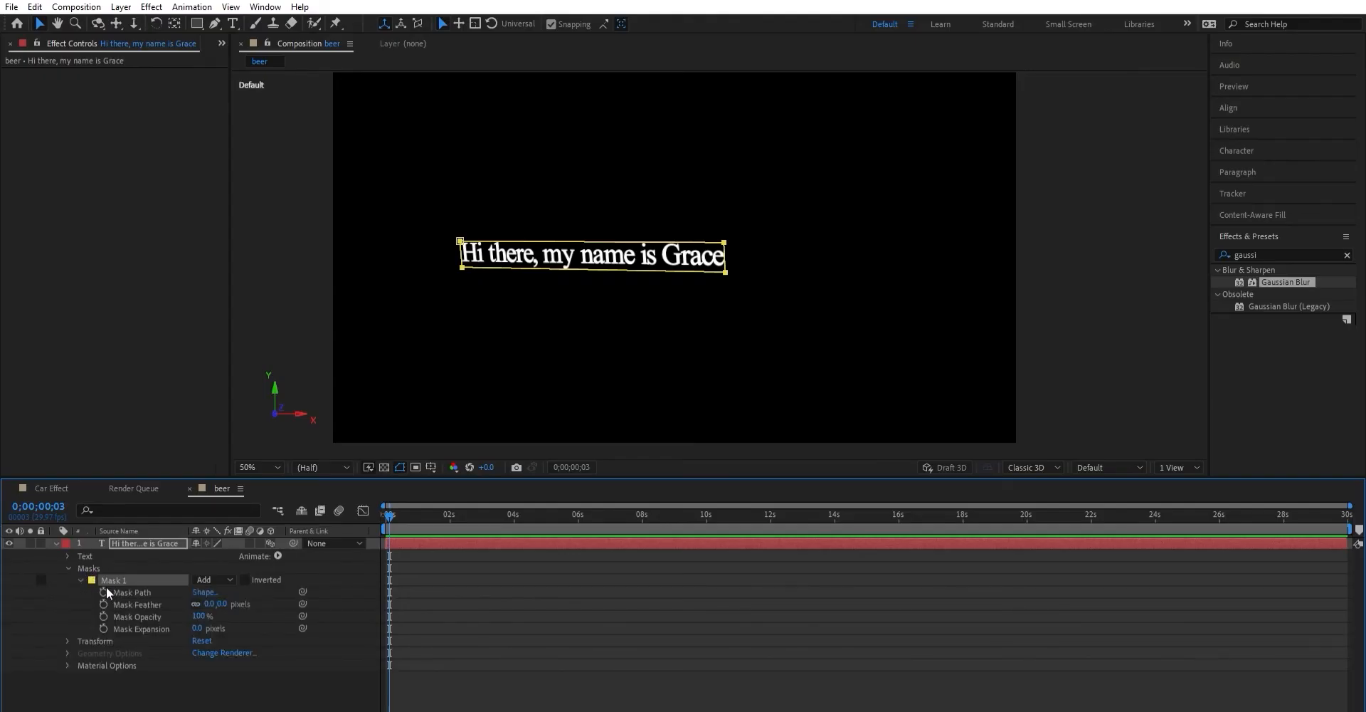
# Change the text layer's mask shape to Ellipse and enlarge the ellipse around the text
pyautogui.click(204, 591)
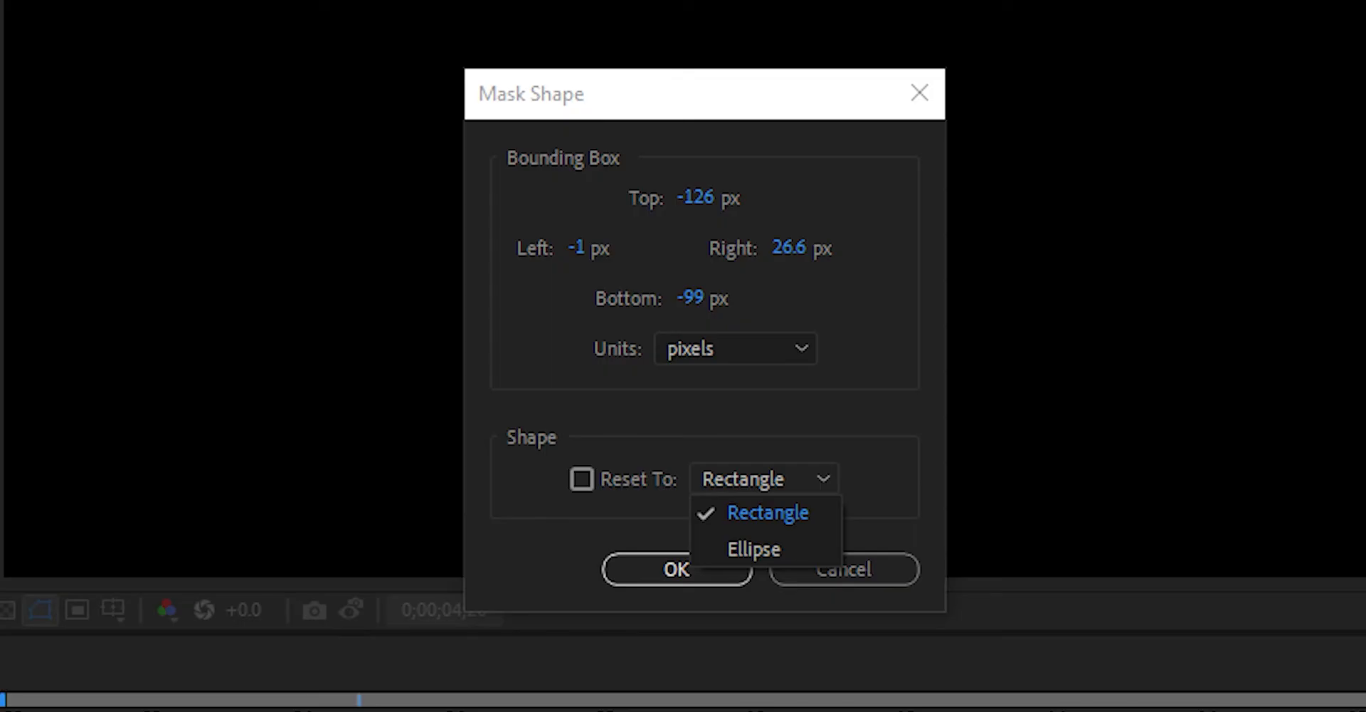
pyautogui.click(753, 549)
pyautogui.click(677, 569)
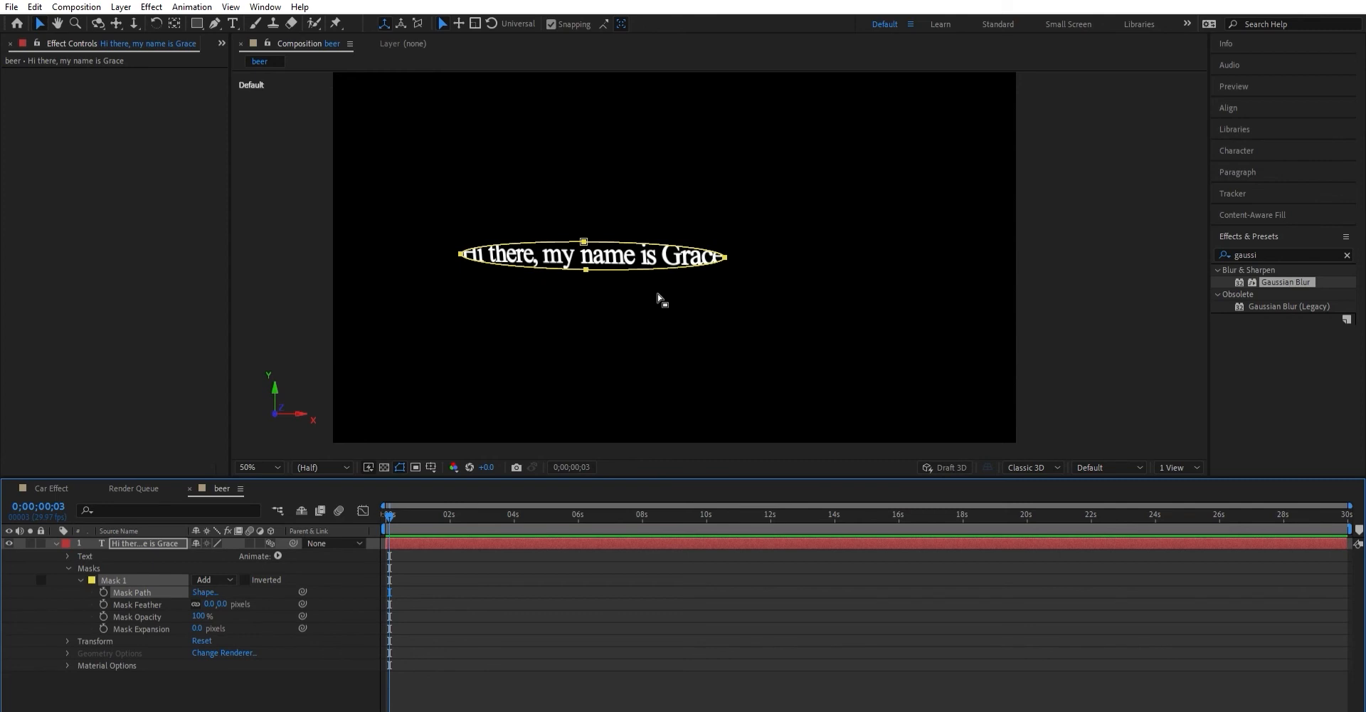
pyautogui.click(587, 227)
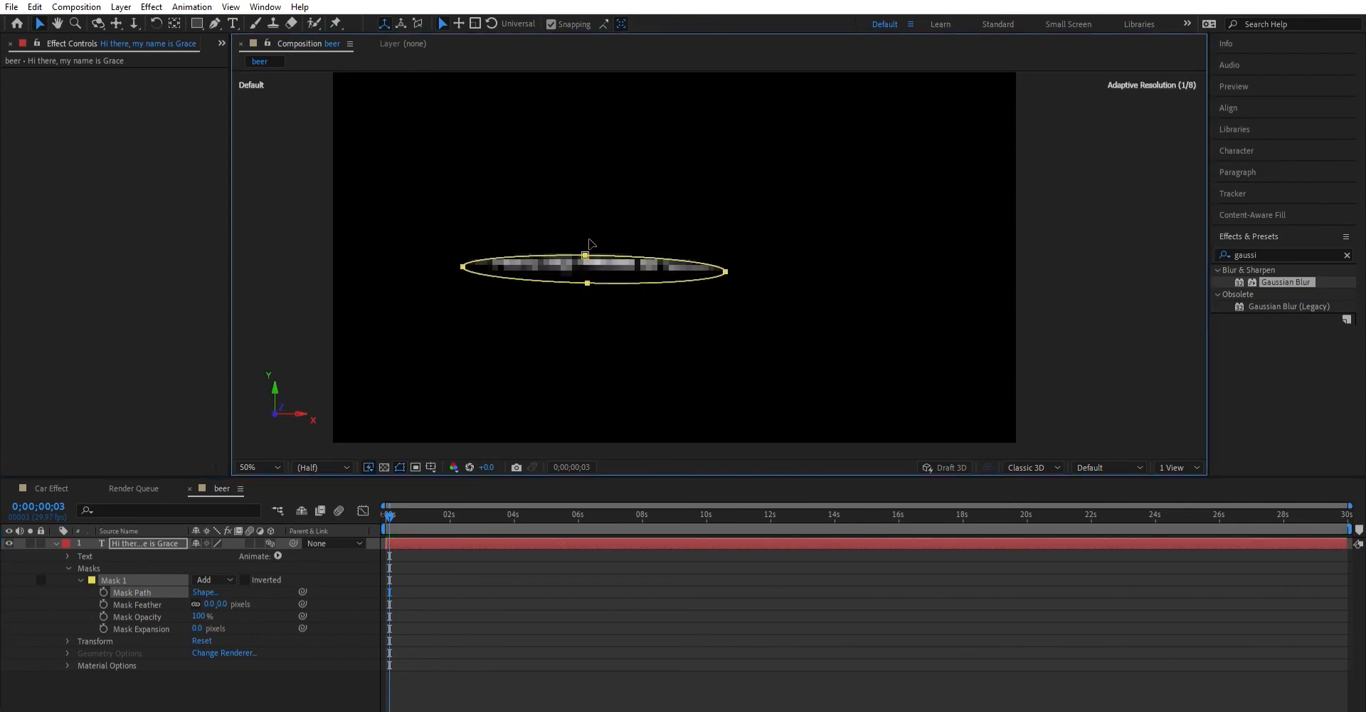
pyautogui.moveTo(614, 229); pyautogui.dragTo(577, 293)
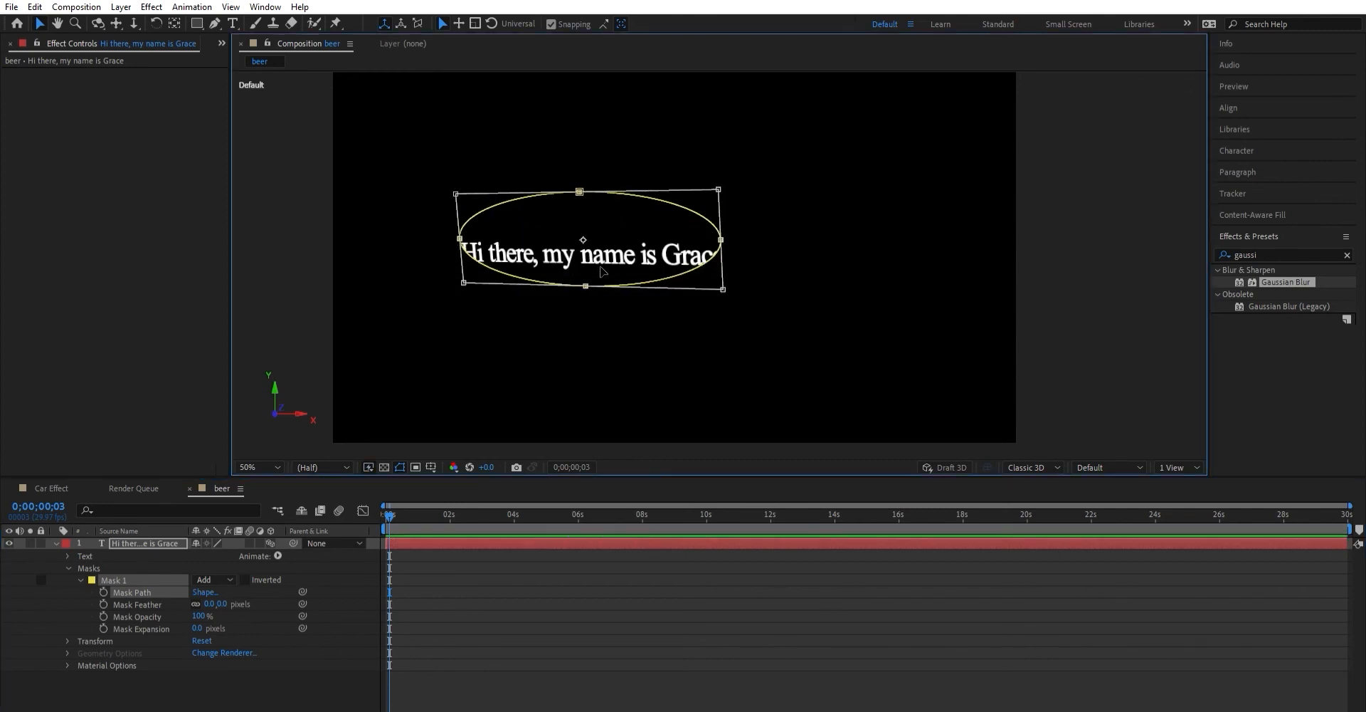
pyautogui.moveTo(576, 203); pyautogui.dragTo(610, 183)
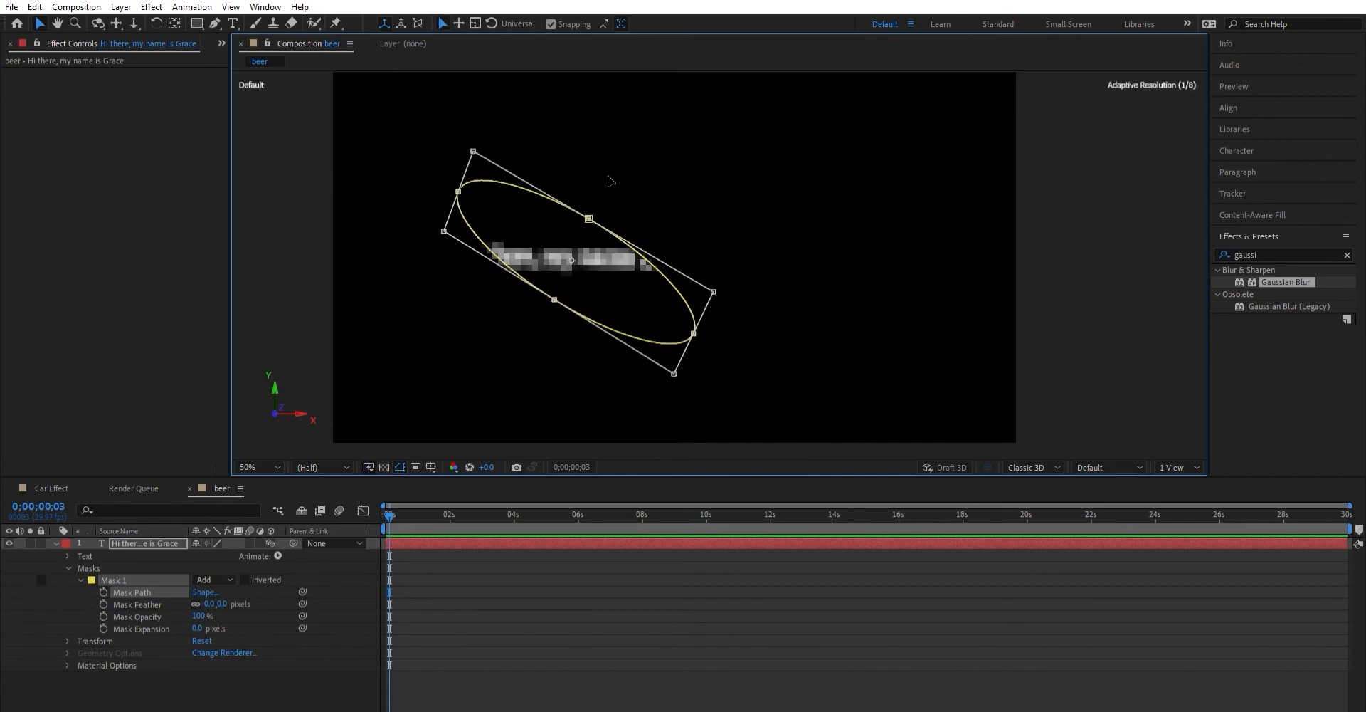
# Make the text follow the ellipse by setting its path option to Mask 1
pyautogui.click(68, 556)
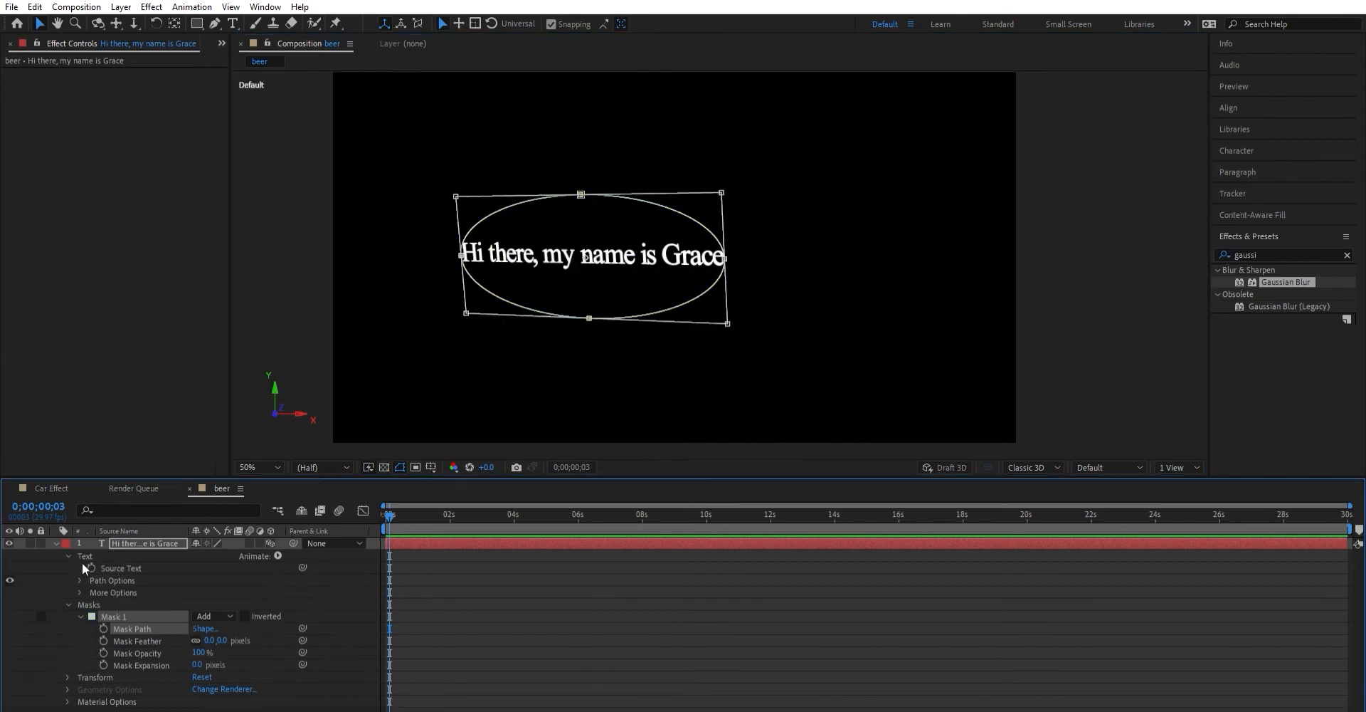
pyautogui.click(80, 580)
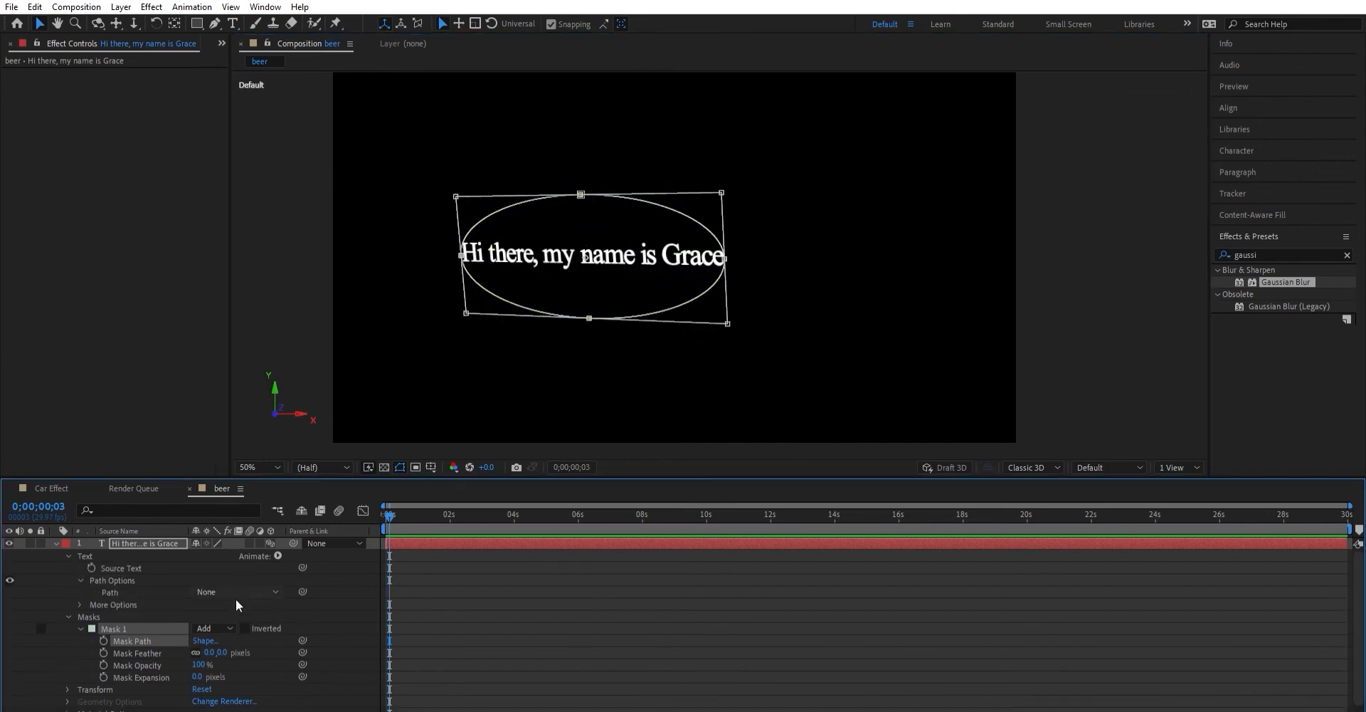
pyautogui.click(236, 593)
pyautogui.click(236, 612)
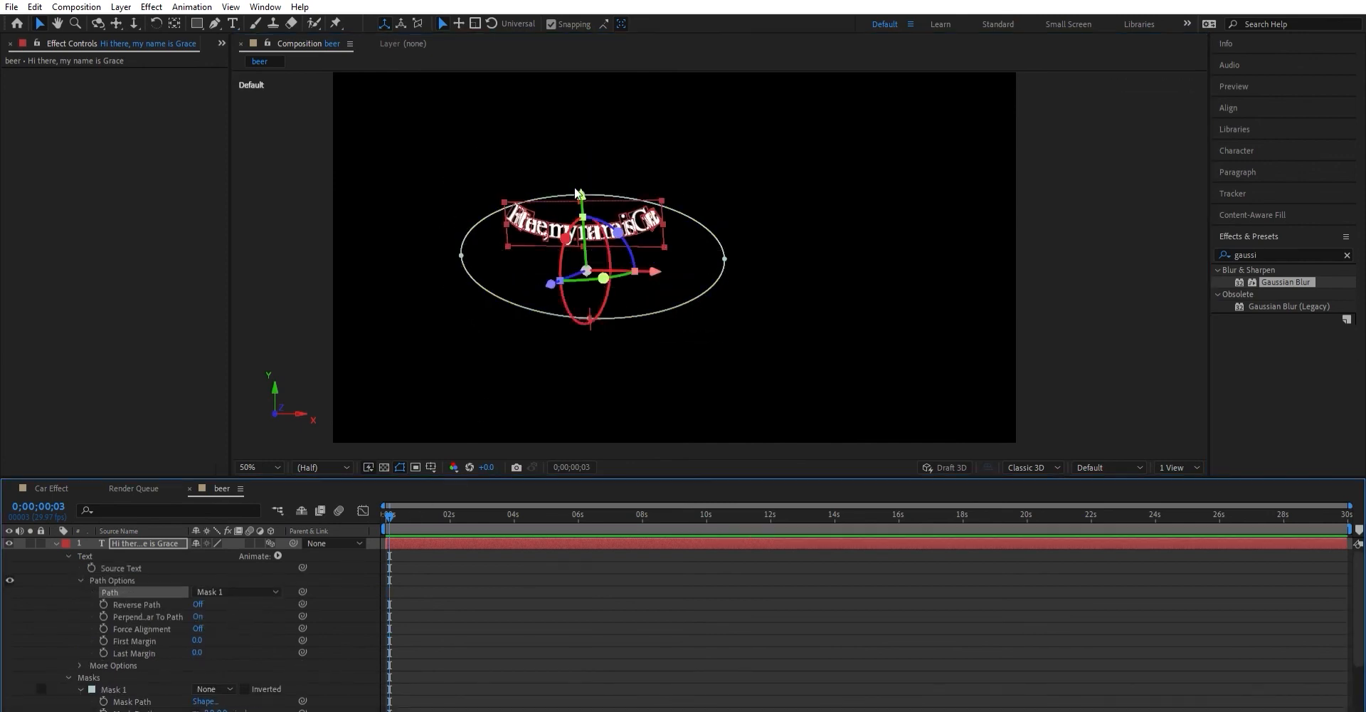
# Reshape the text's mask path by stretching its right point outward and moving its top point
pyautogui.click(689, 246)
pyautogui.click(617, 226)
pyautogui.moveTo(726, 253); pyautogui.dragTo(932, 219)
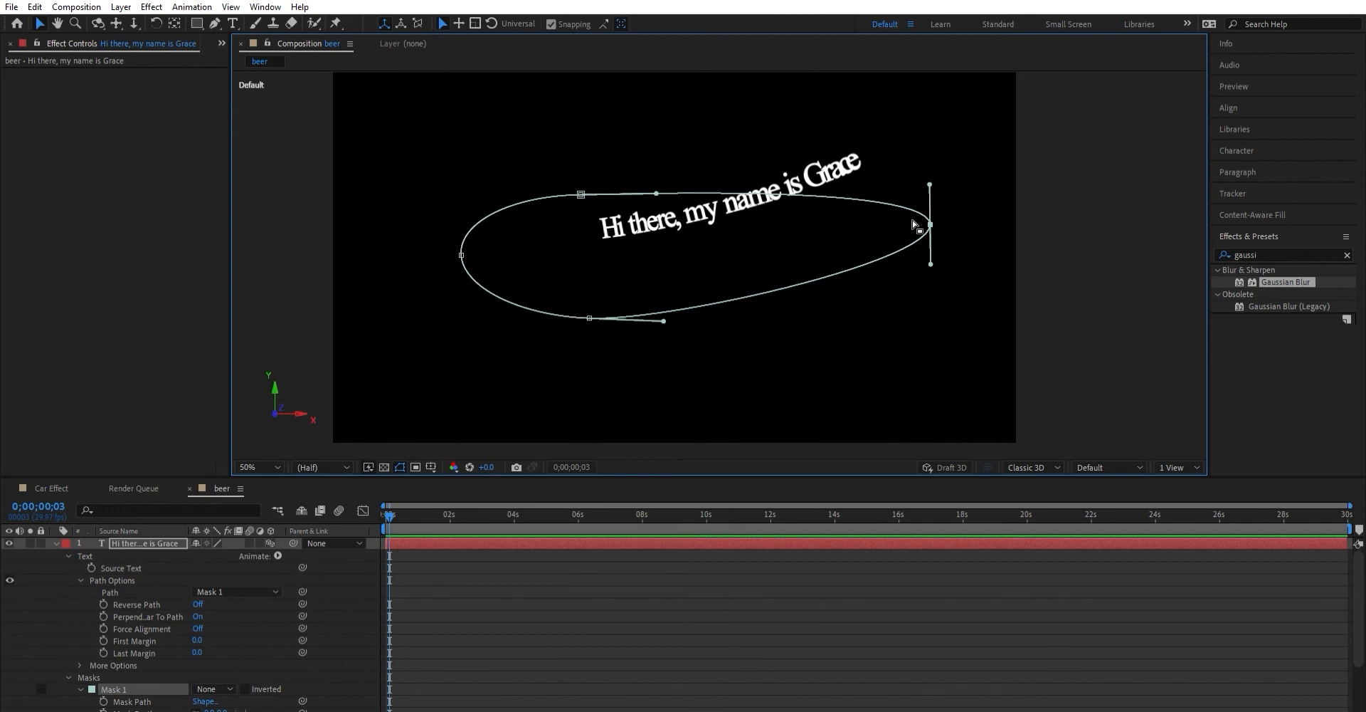
pyautogui.moveTo(580, 195); pyautogui.dragTo(528, 152)
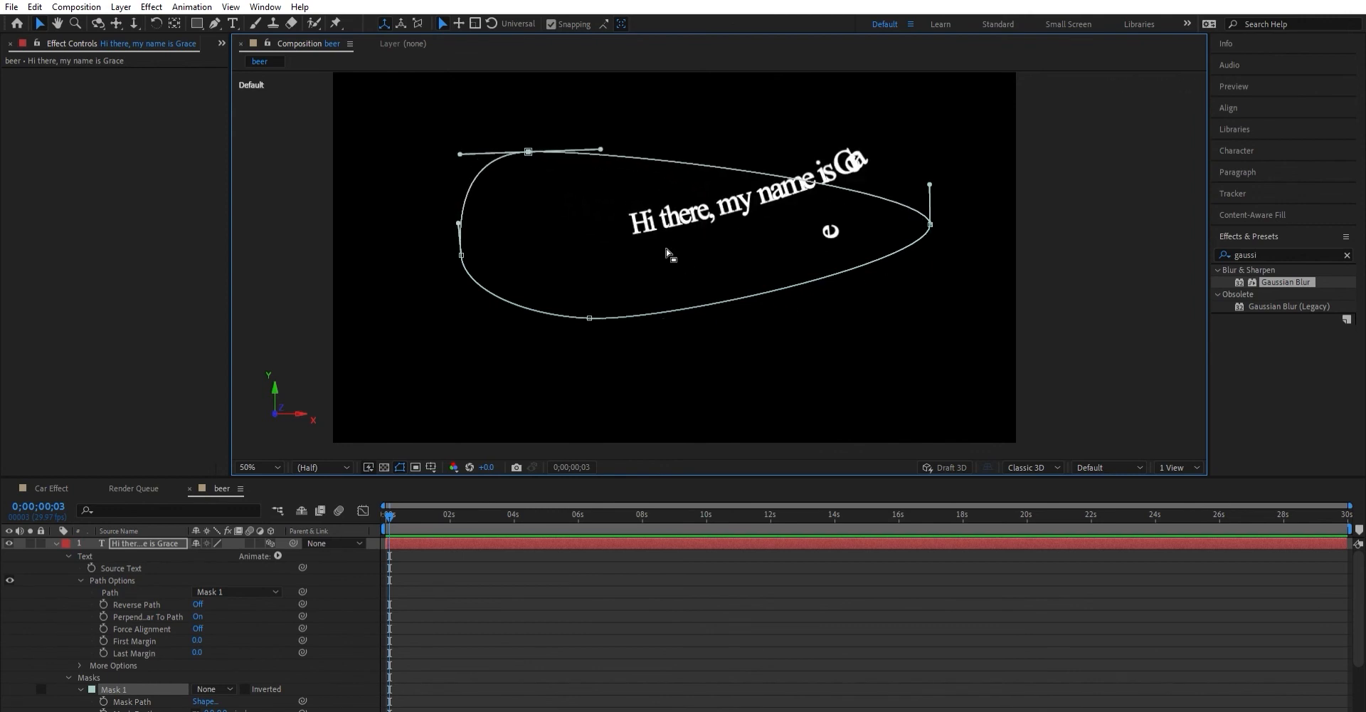
pyautogui.moveTo(531, 142); pyautogui.dragTo(894, 122)
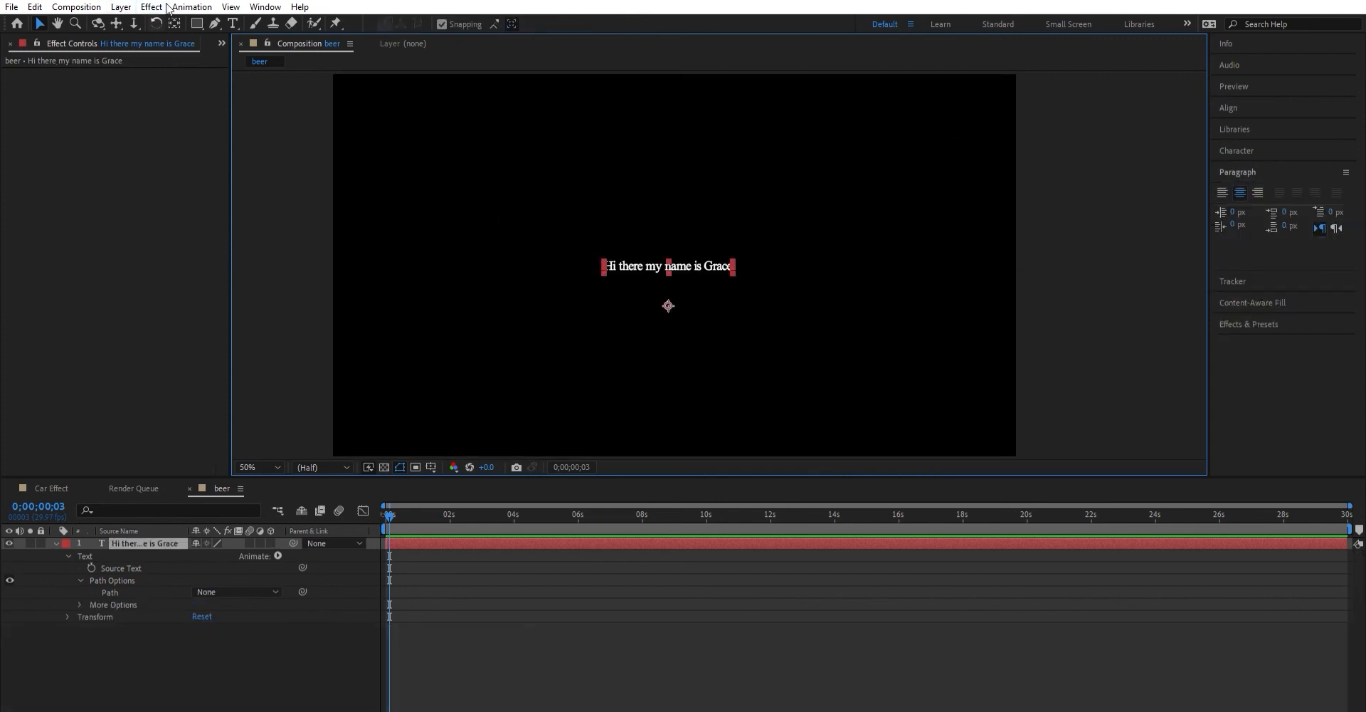
# Draw a circular mask on the text layer with the Ellipse tool and center it around the text
pyautogui.moveTo(197, 23); pyautogui.dragTo(227, 54)
pyautogui.moveTo(598, 210); pyautogui.dragTo(787, 381)
pyautogui.click(39, 23)
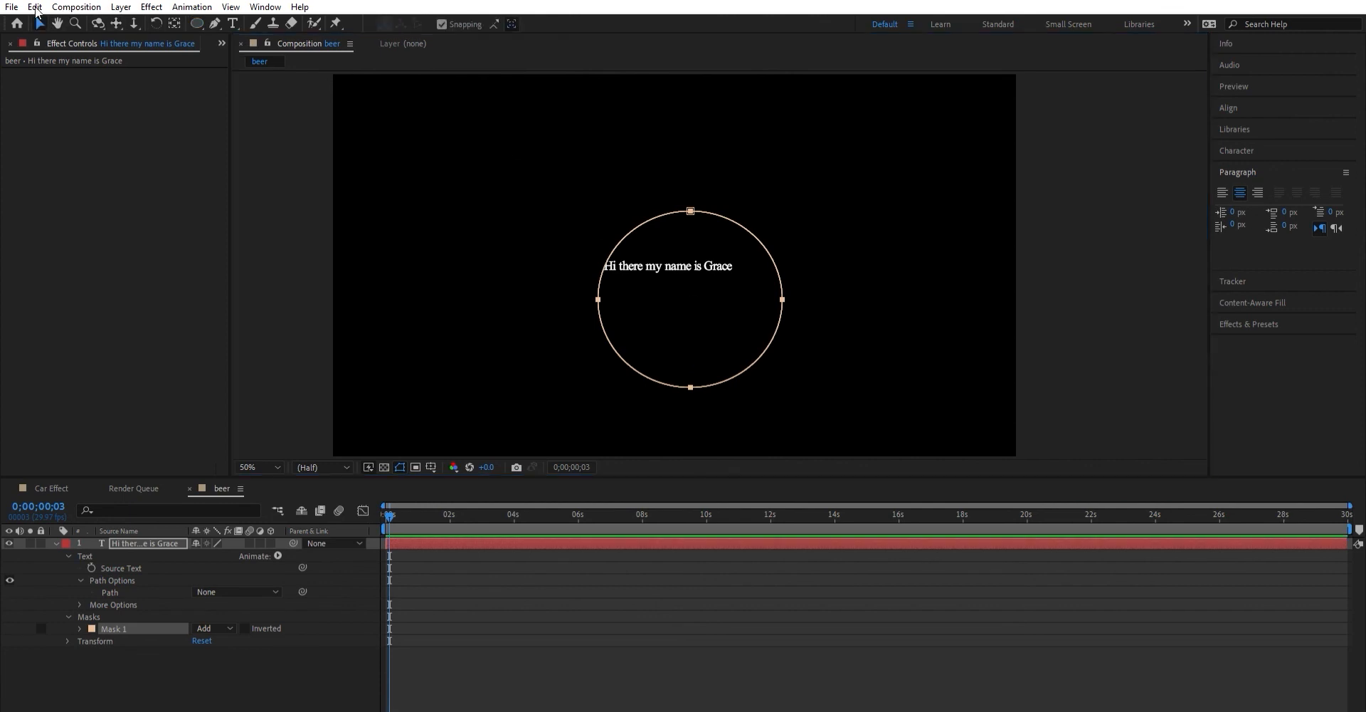
pyautogui.moveTo(778, 268); pyautogui.dragTo(755, 239)
# Set the text's path to the circular Mask 1, turn on Force Alignment and toggle Reverse Path
pyautogui.click(79, 628)
pyautogui.click(207, 630)
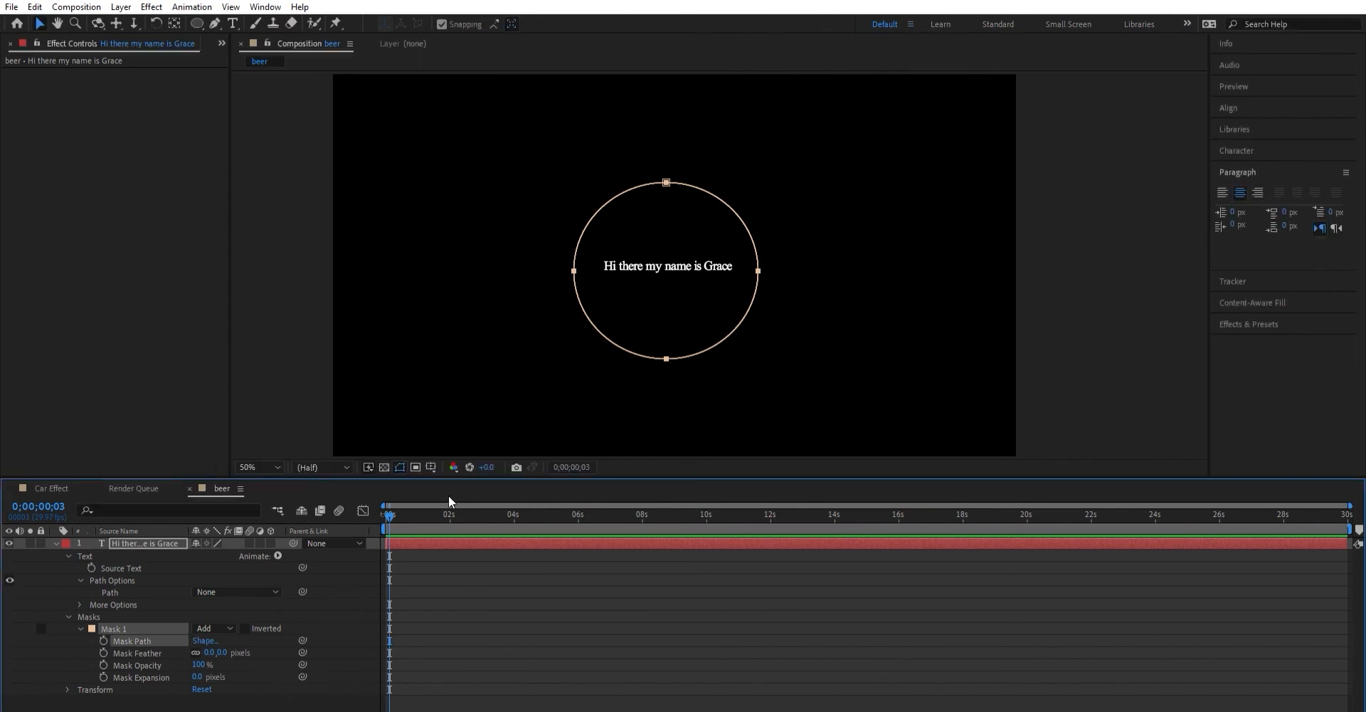
pyautogui.click(233, 613)
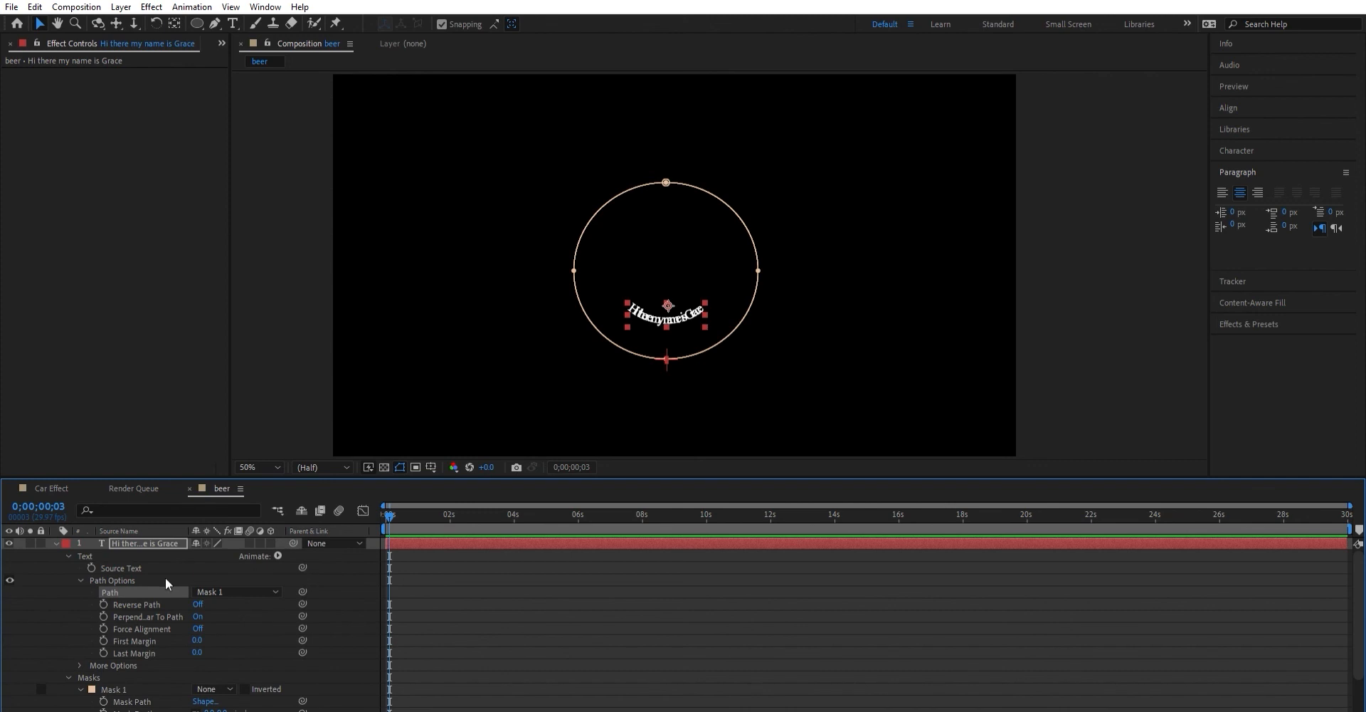
pyautogui.click(198, 629)
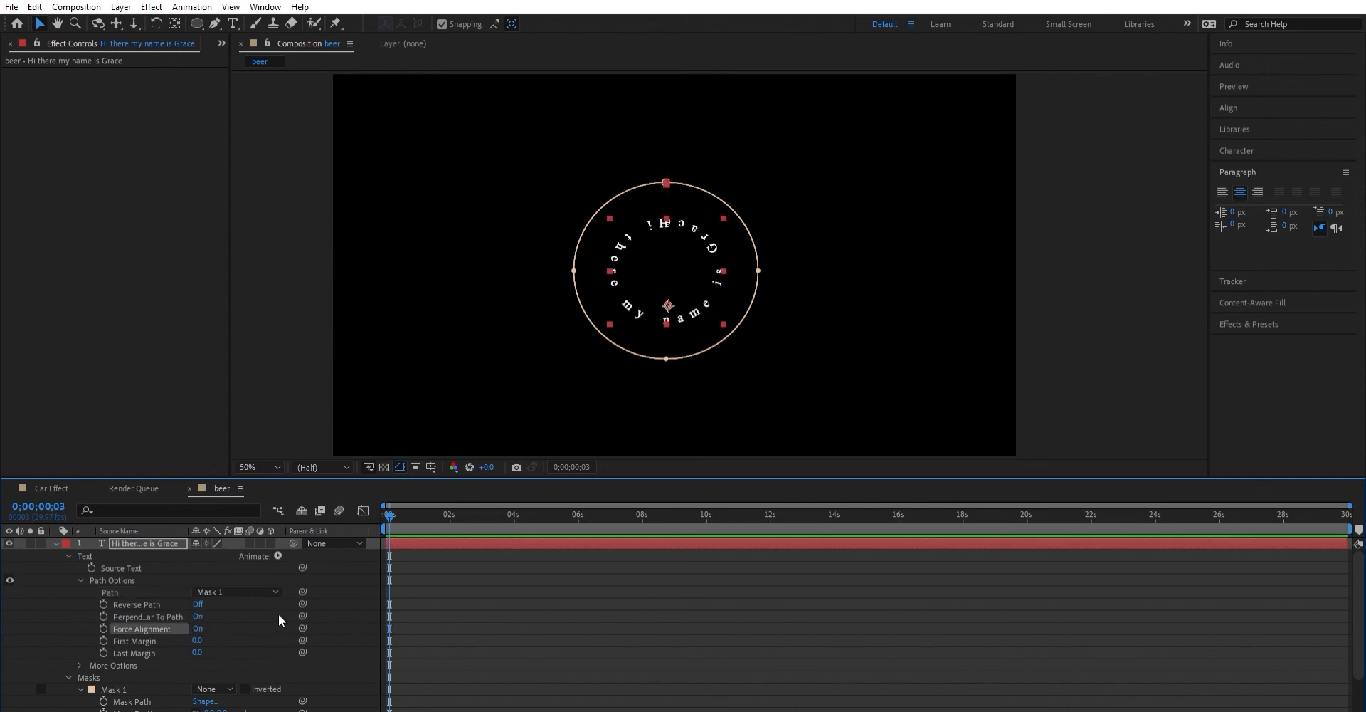
pyautogui.click(199, 603)
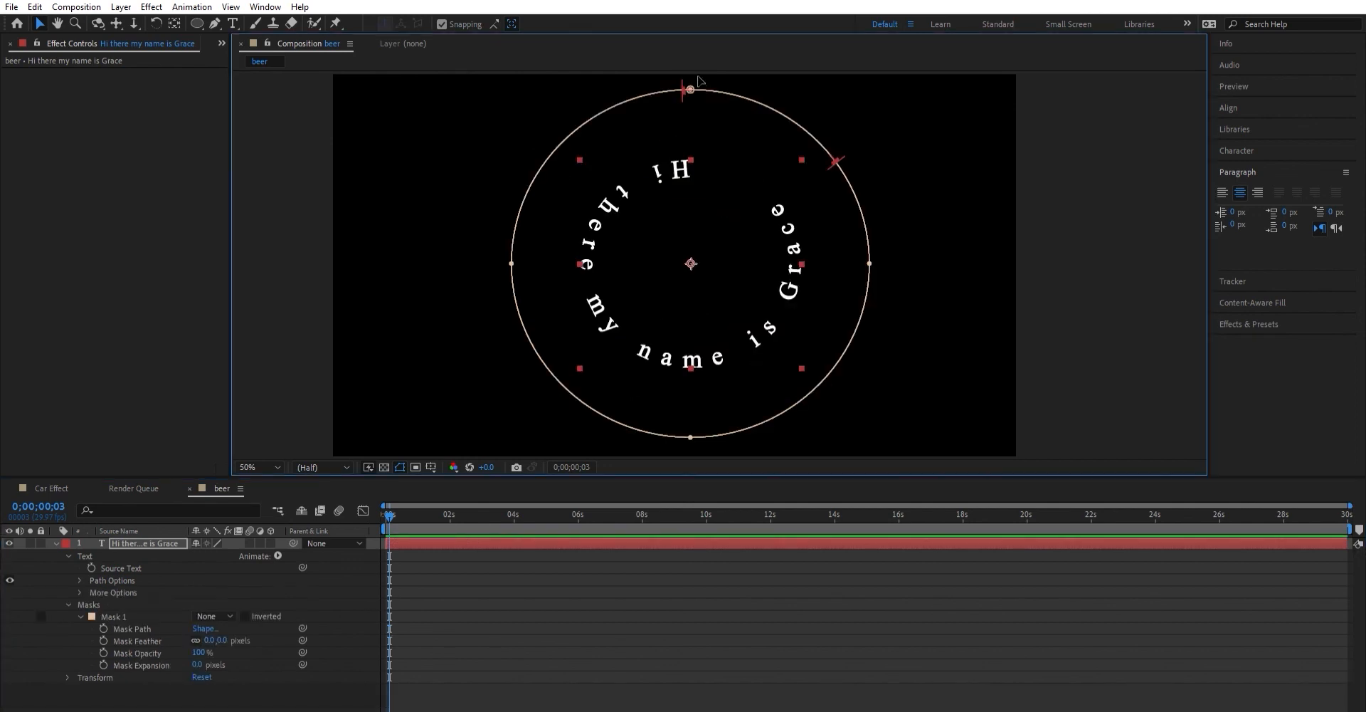
# Shift the path text's first margin to the circle's upper left and adjust its last margin at the upper right
pyautogui.moveTo(684, 78); pyautogui.dragTo(515, 154)
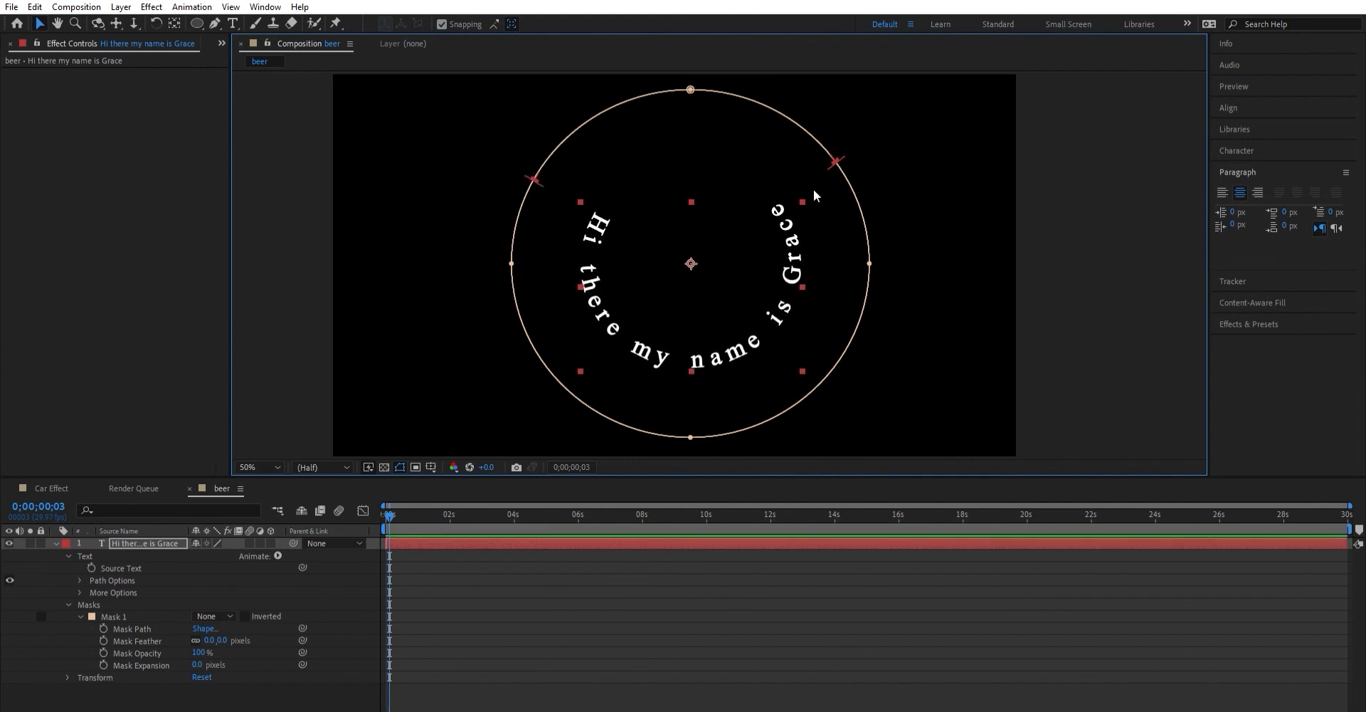
pyautogui.moveTo(838, 158); pyautogui.dragTo(905, 165)
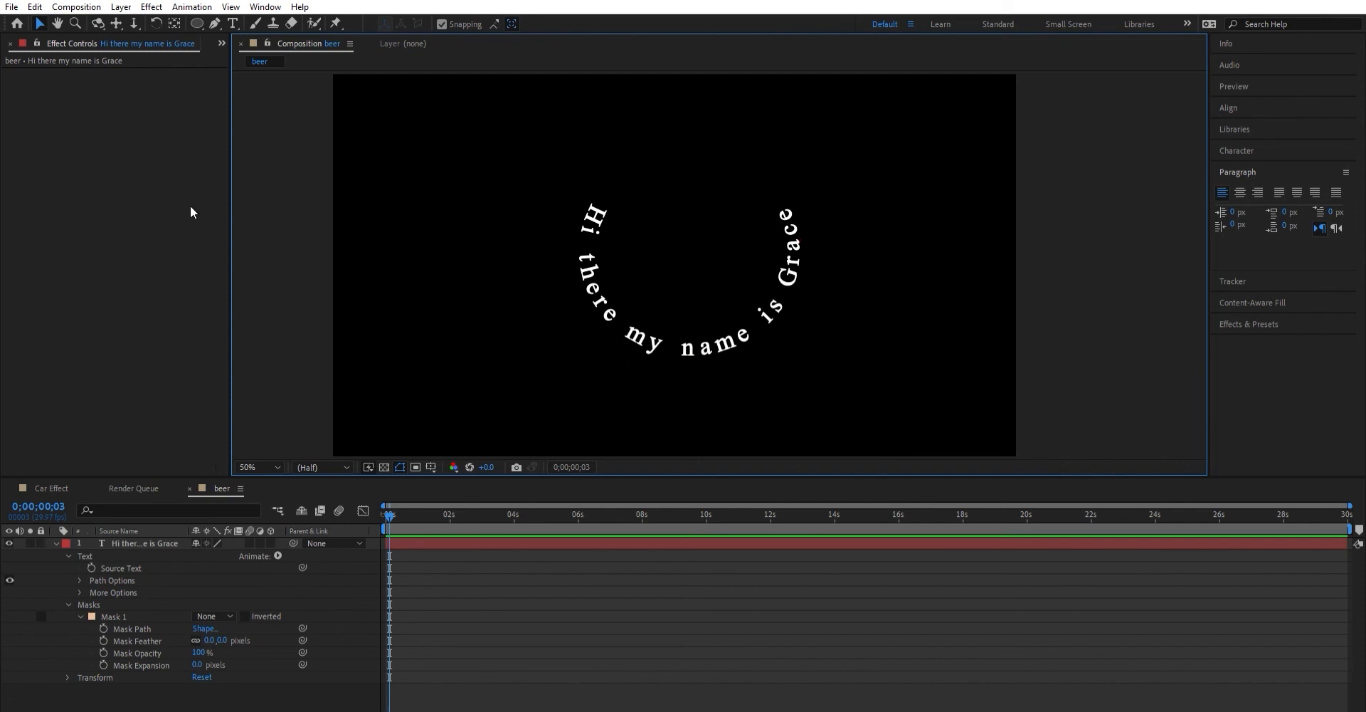
# Keyframe the circular text's position at 0;00;00;00, and lower it to 1002.2, 731.7 at 0;00;01;26
pyautogui.click(394, 544)
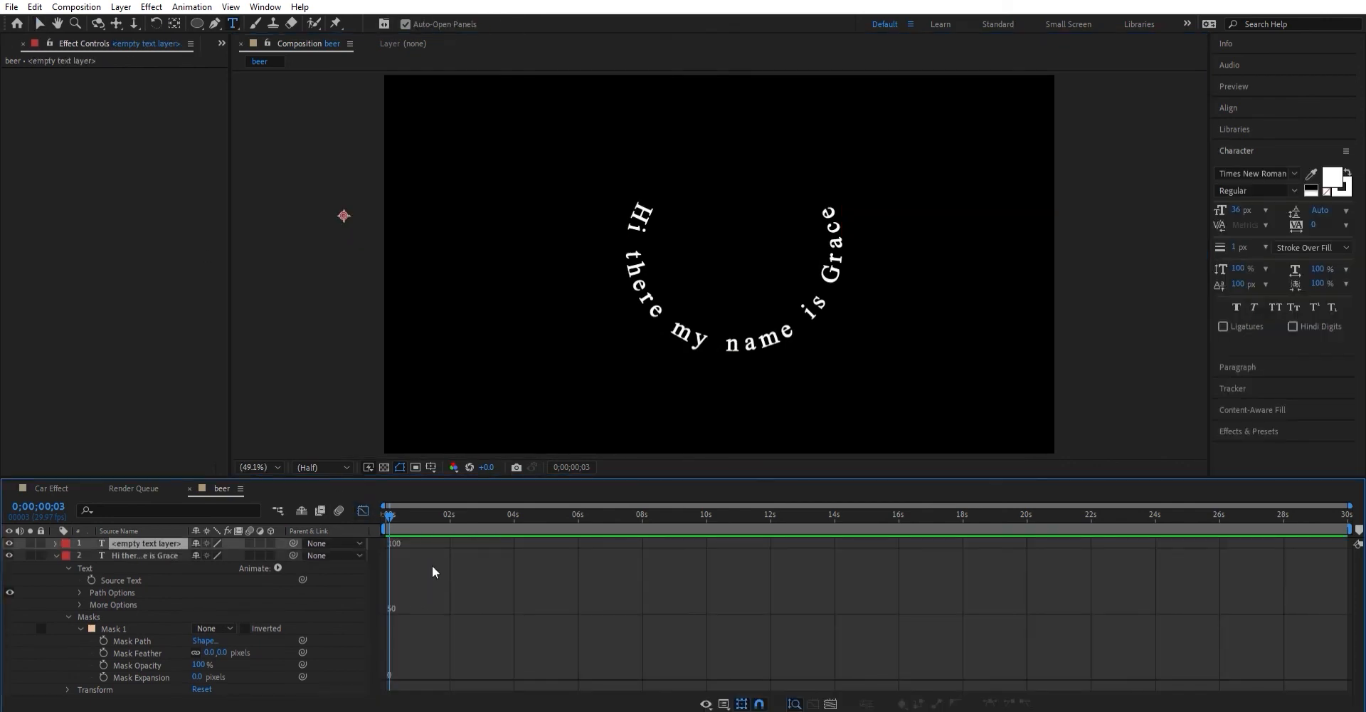
pyautogui.moveTo(390, 514)
pyautogui.mouseDown()
pyautogui.moveTo(825, 514)
pyautogui.moveTo(385, 513)
pyautogui.mouseUp()
pyautogui.click(92, 667)
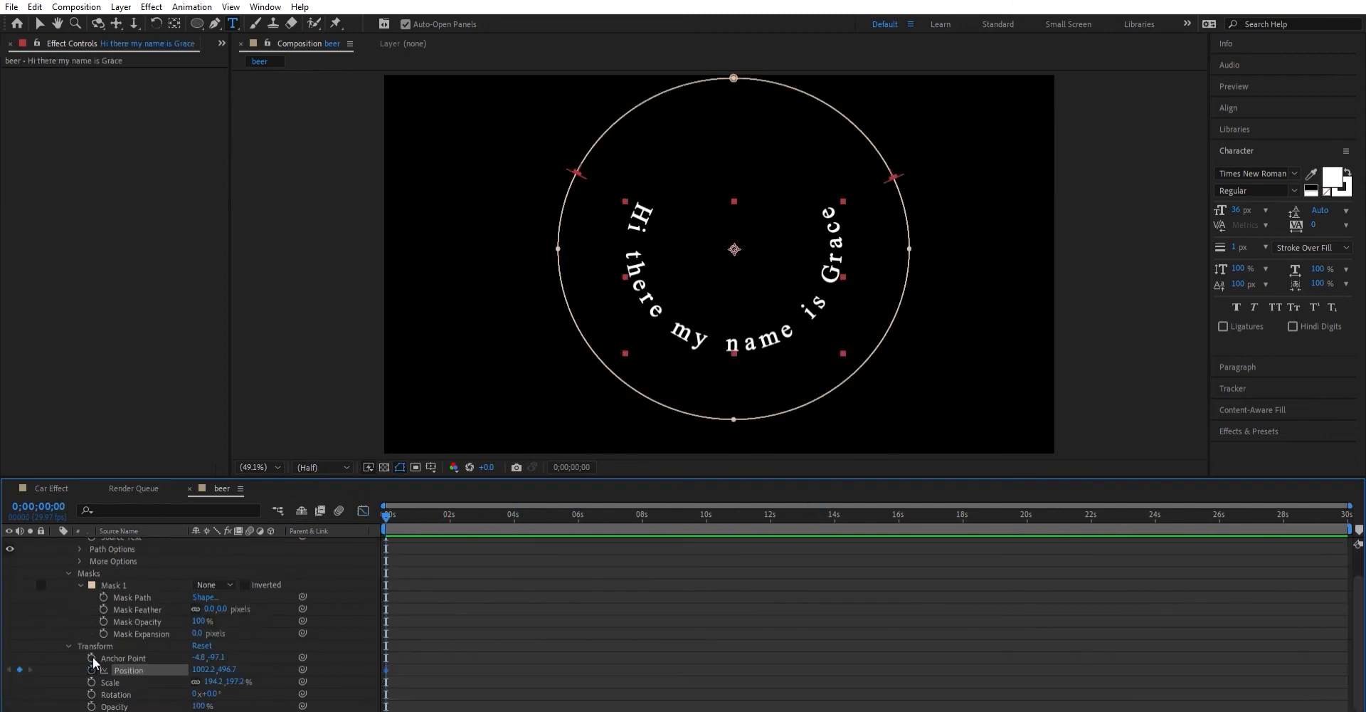
pyautogui.moveTo(385, 507); pyautogui.dragTo(446, 510)
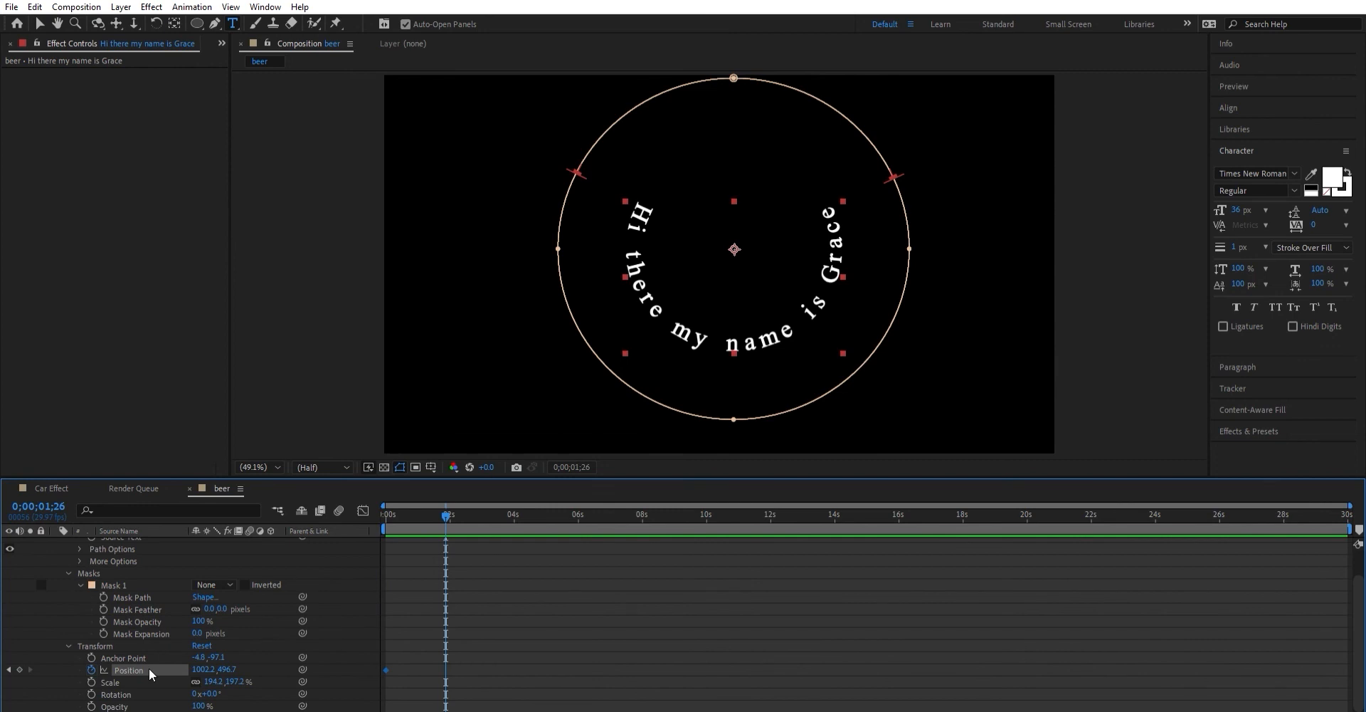
pyautogui.moveTo(227, 669); pyautogui.dragTo(545, 612)
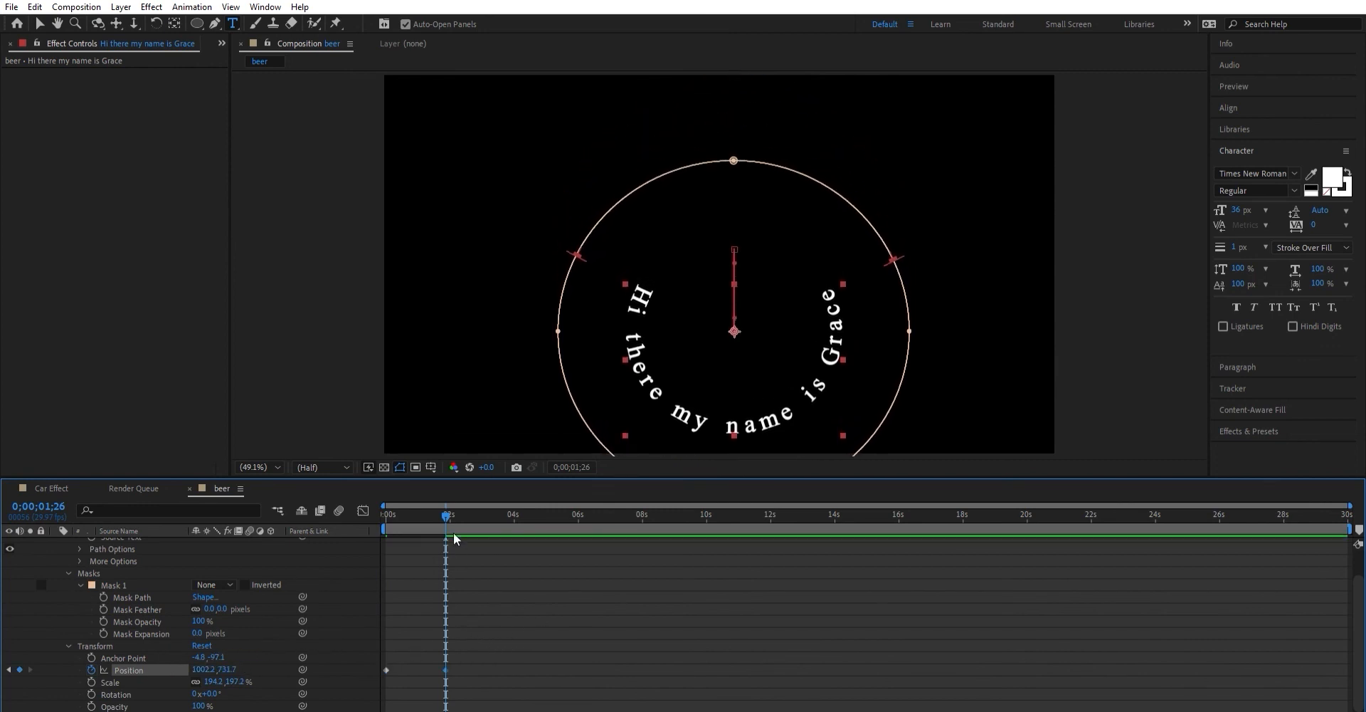
# Apply Easy Ease and Easy Ease Out to the text's last position keyframe in the Graph Editor
pyautogui.click(363, 509)
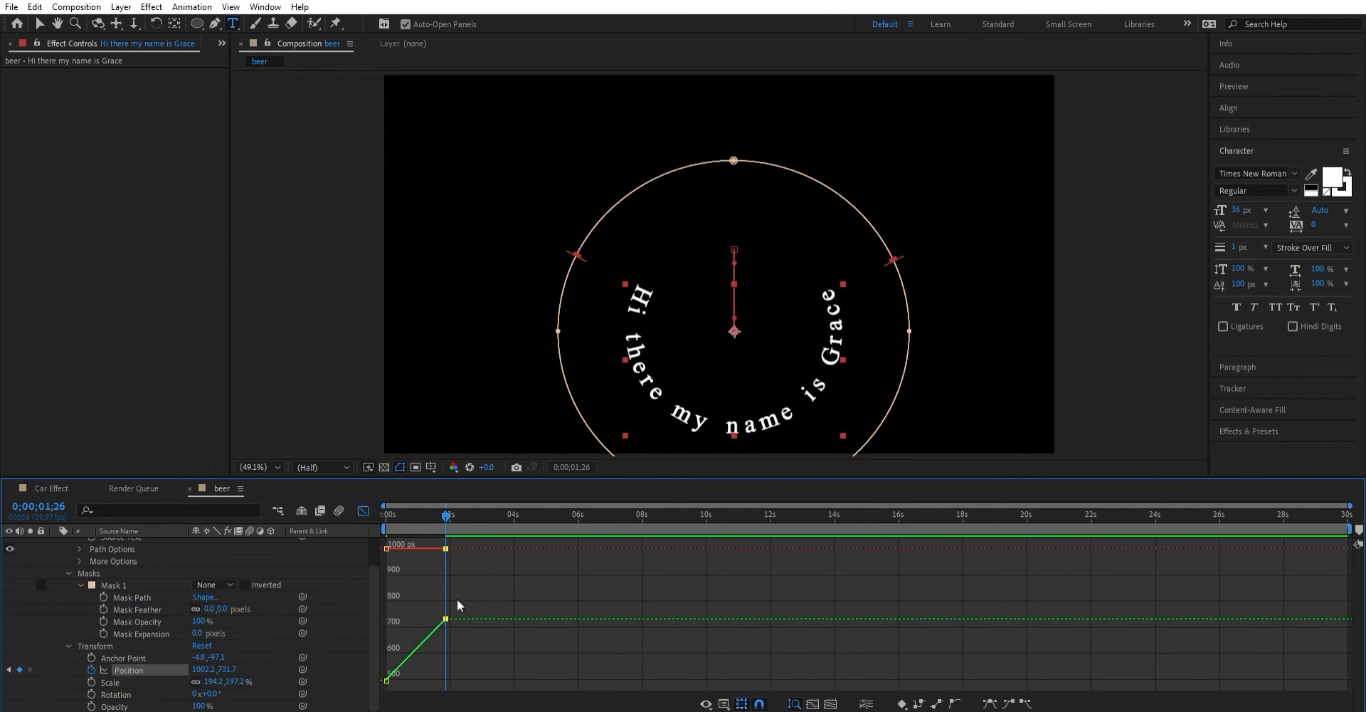
pyautogui.click(815, 697)
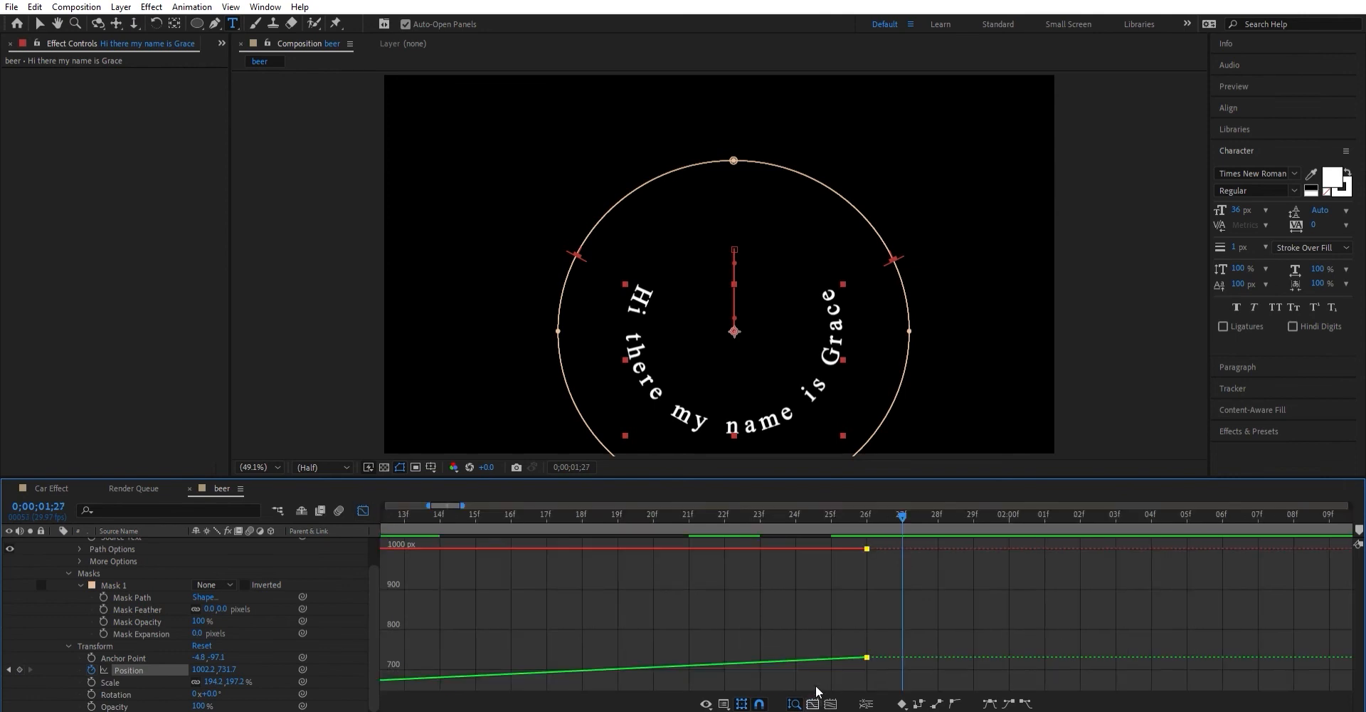
pyautogui.moveTo(873, 649)
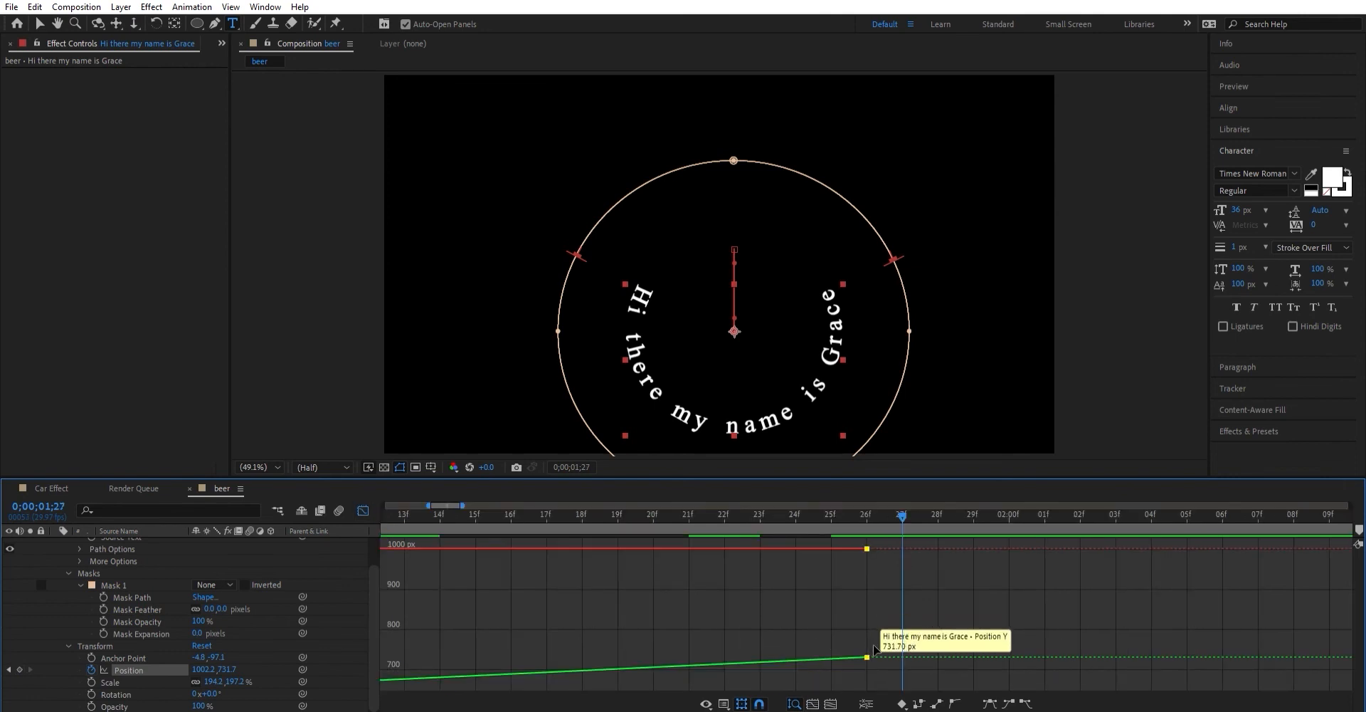
pyautogui.click(987, 692)
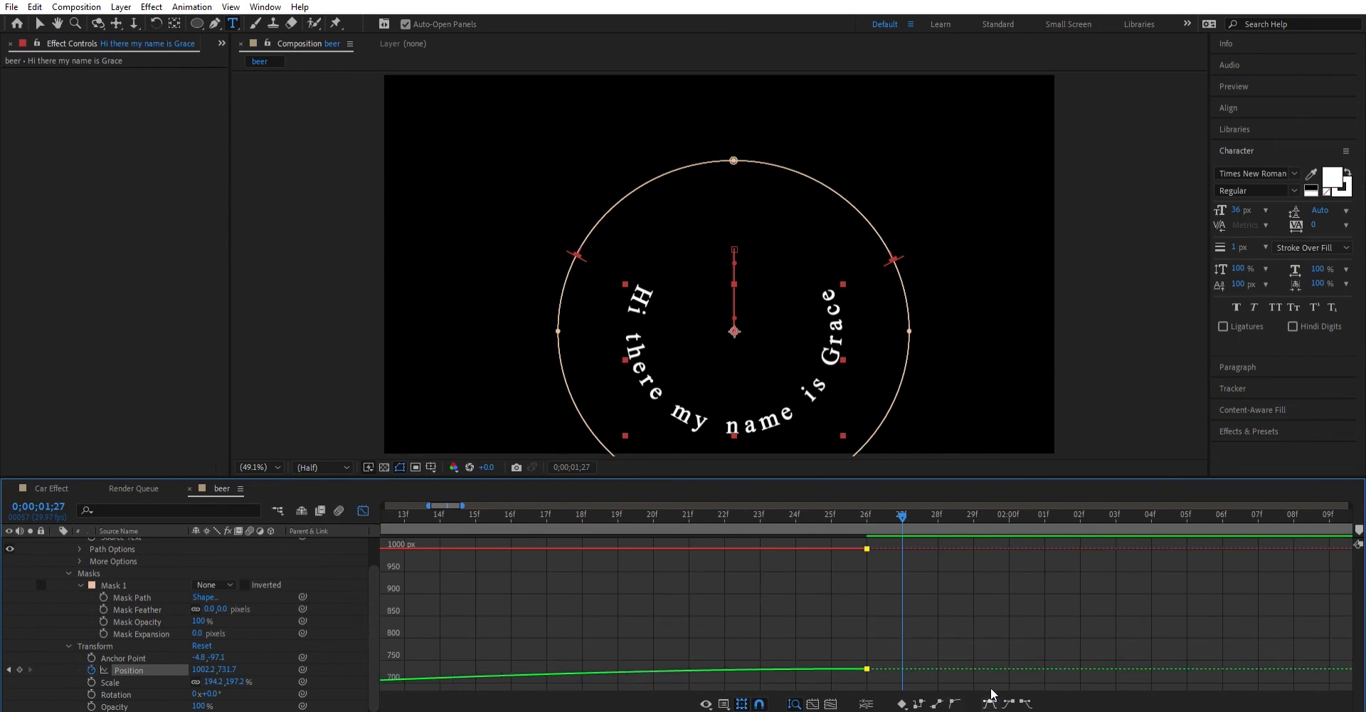
pyautogui.click(1027, 701)
# Preview the eased position animation of the circular text from the start of the composition
pyautogui.moveTo(895, 508); pyautogui.dragTo(253, 495)
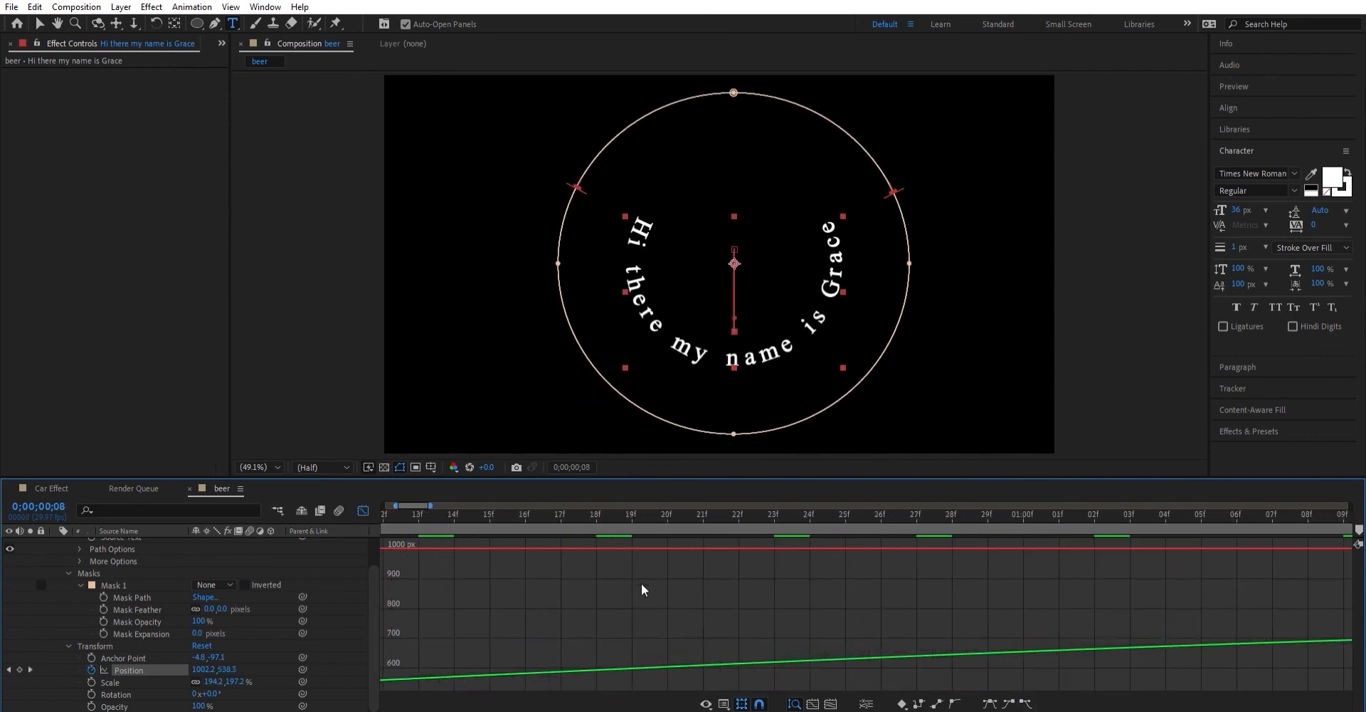
pyautogui.moveTo(436, 707); pyautogui.dragTo(431, 707)
pyautogui.moveTo(441, 508); pyautogui.dragTo(371, 511)
pyautogui.press('space')
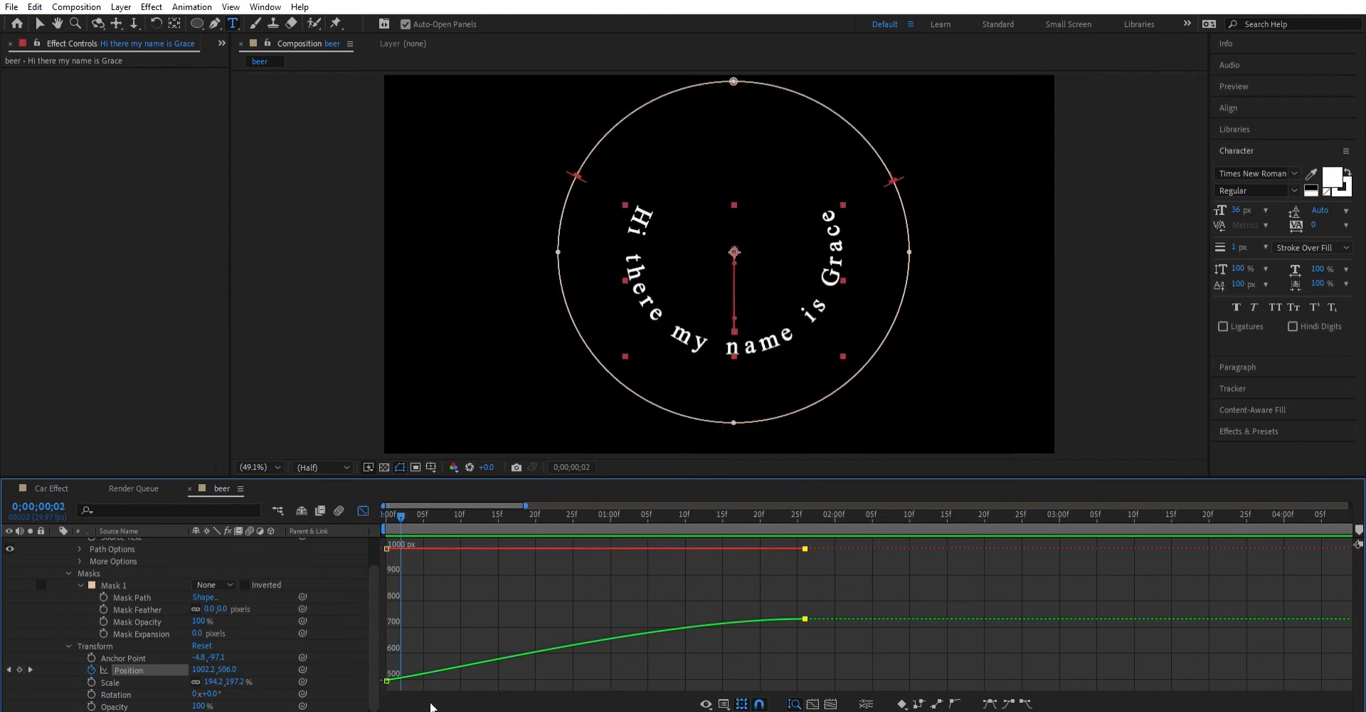
pyautogui.moveTo(431, 703)
pyautogui.mouseDown()
pyautogui.moveTo(402, 709)
pyautogui.moveTo(449, 704)
pyautogui.mouseUp()
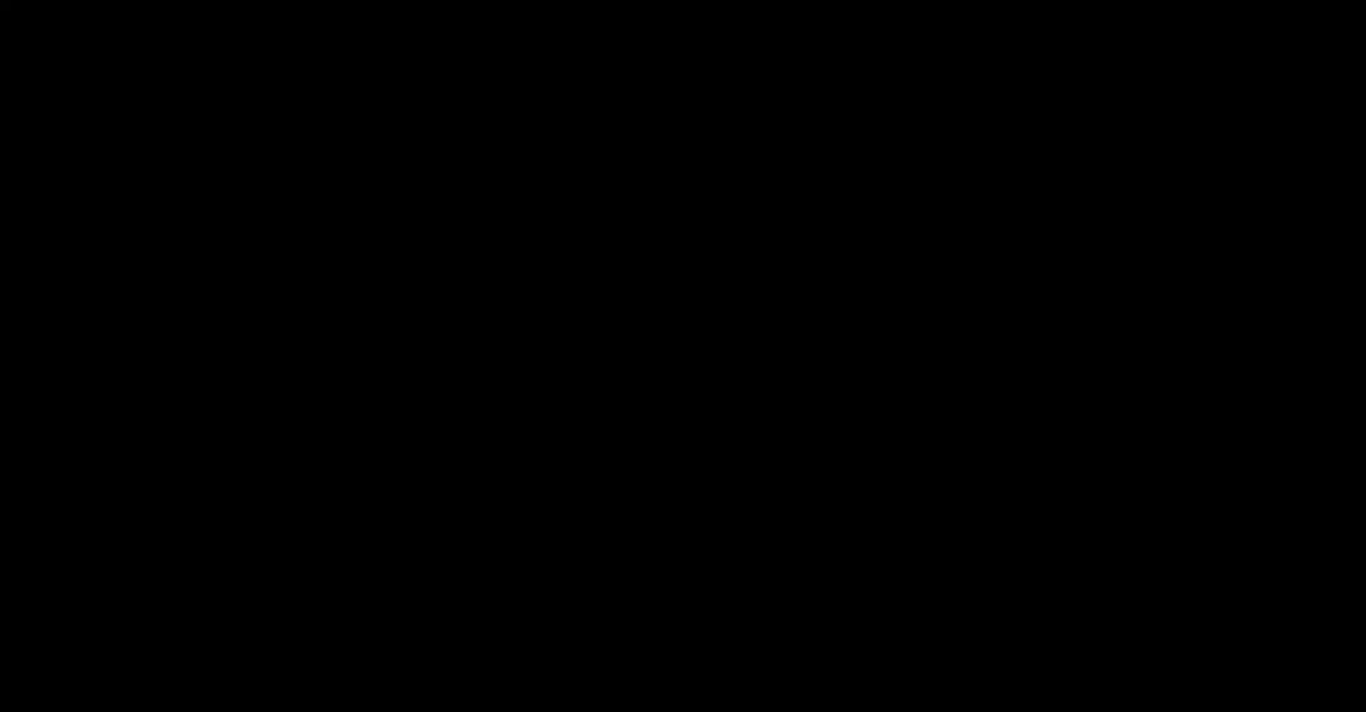